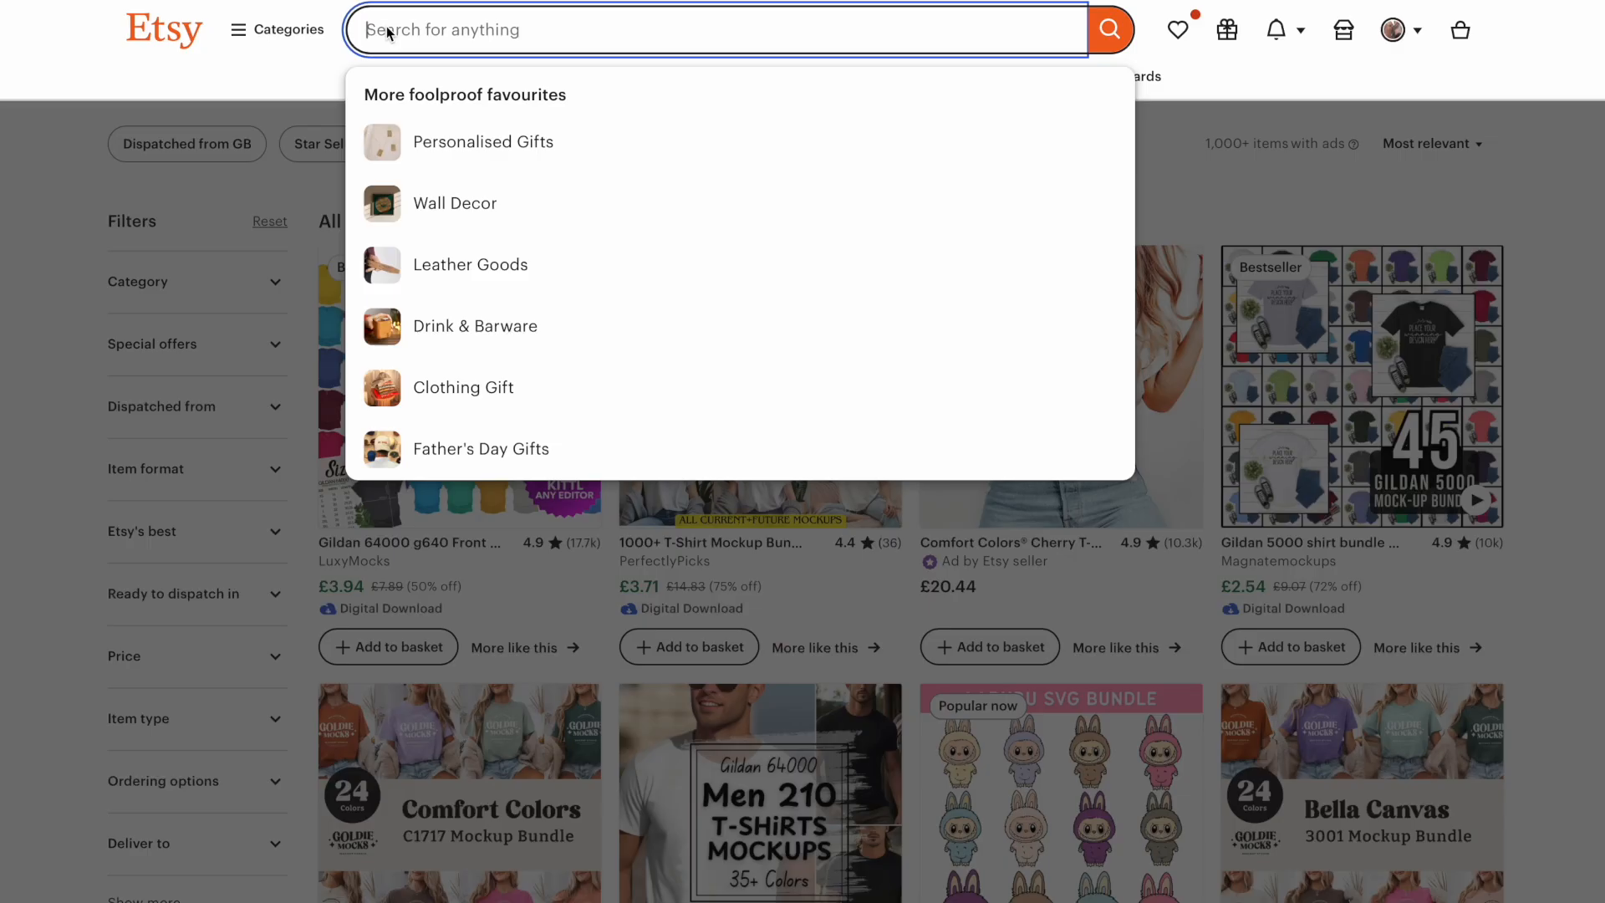
- Search Etsy for "Teacher Shirt"
type("Teacher Shi")
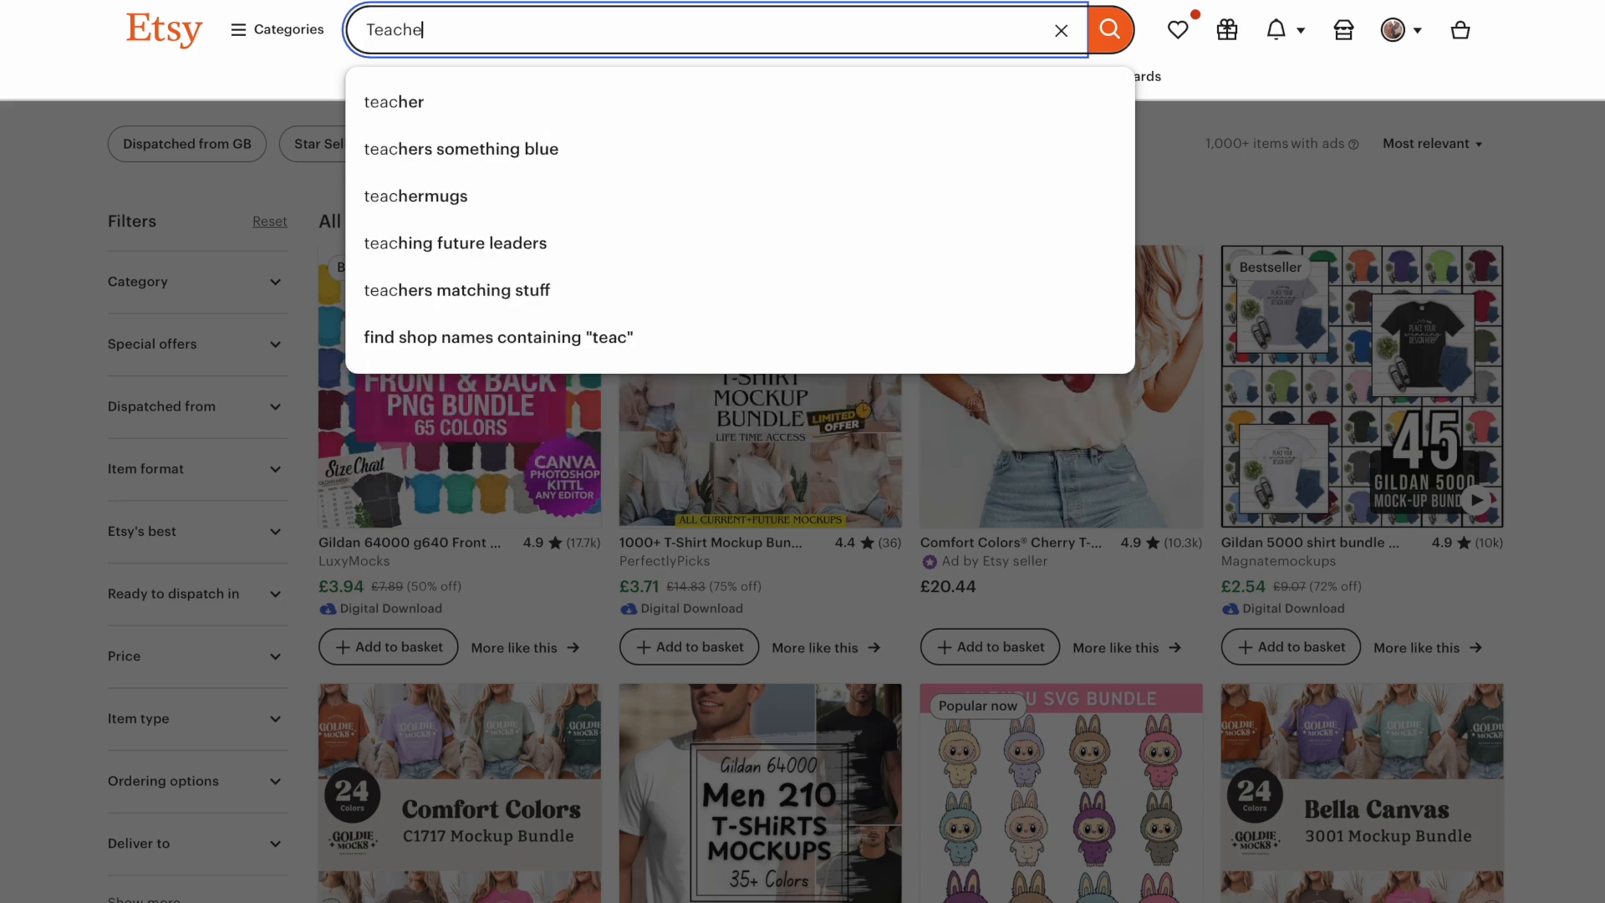
type("rt")
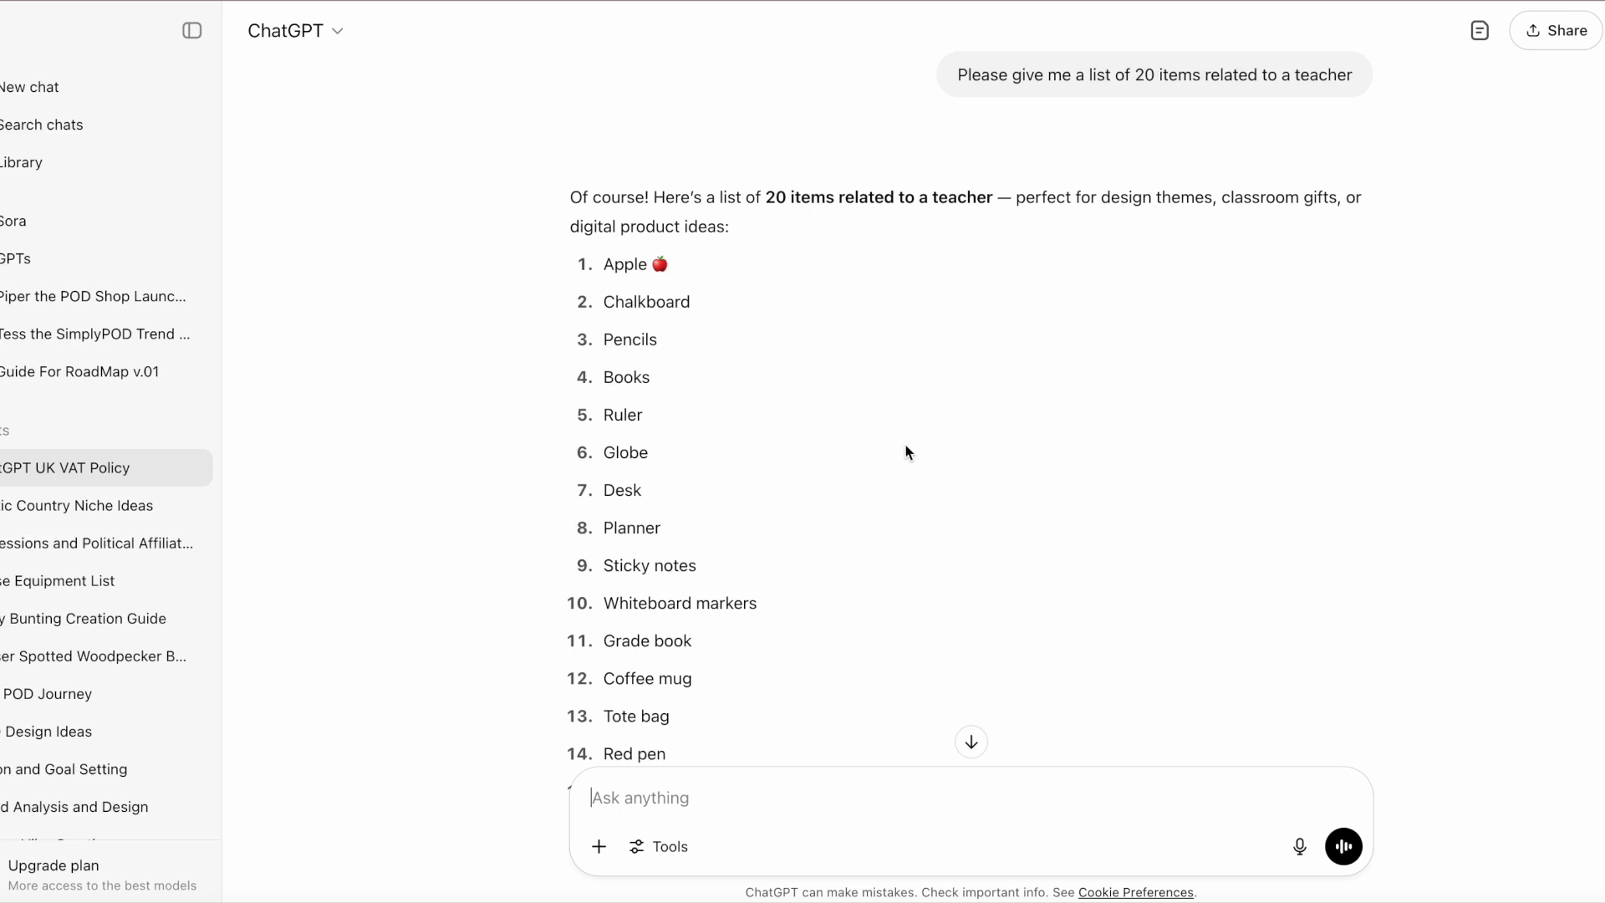
- Review the list of 20 teacher-related items in the ChatGPT conversation
mouse_move(985, 108)
scroll(678, 408, "down", 1)
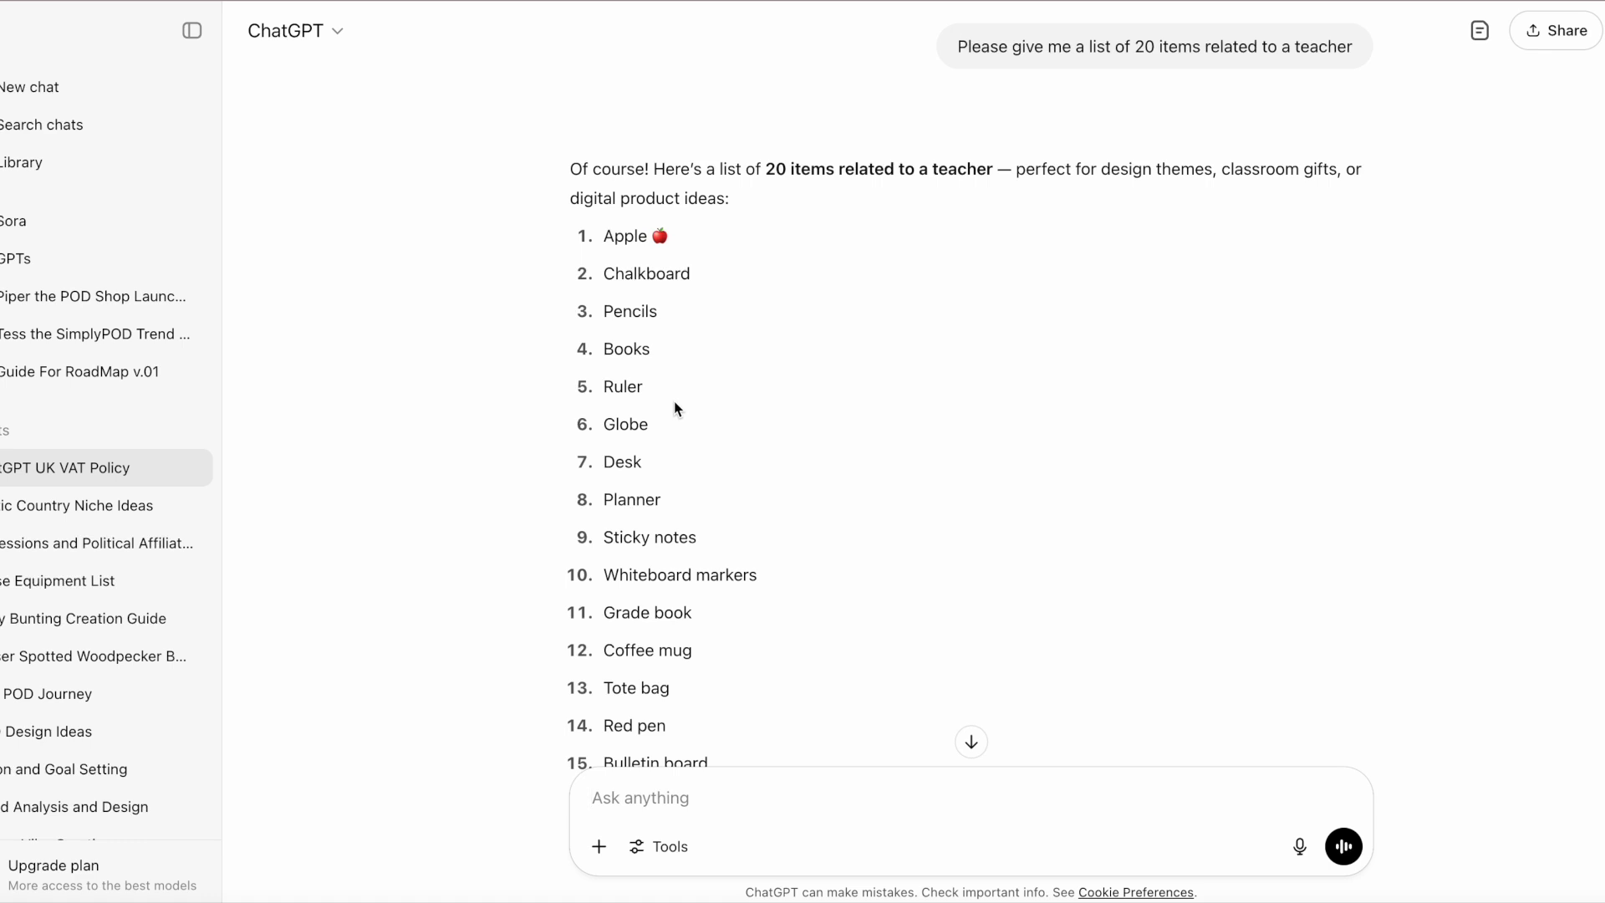
scroll(674, 405, "down", 1)
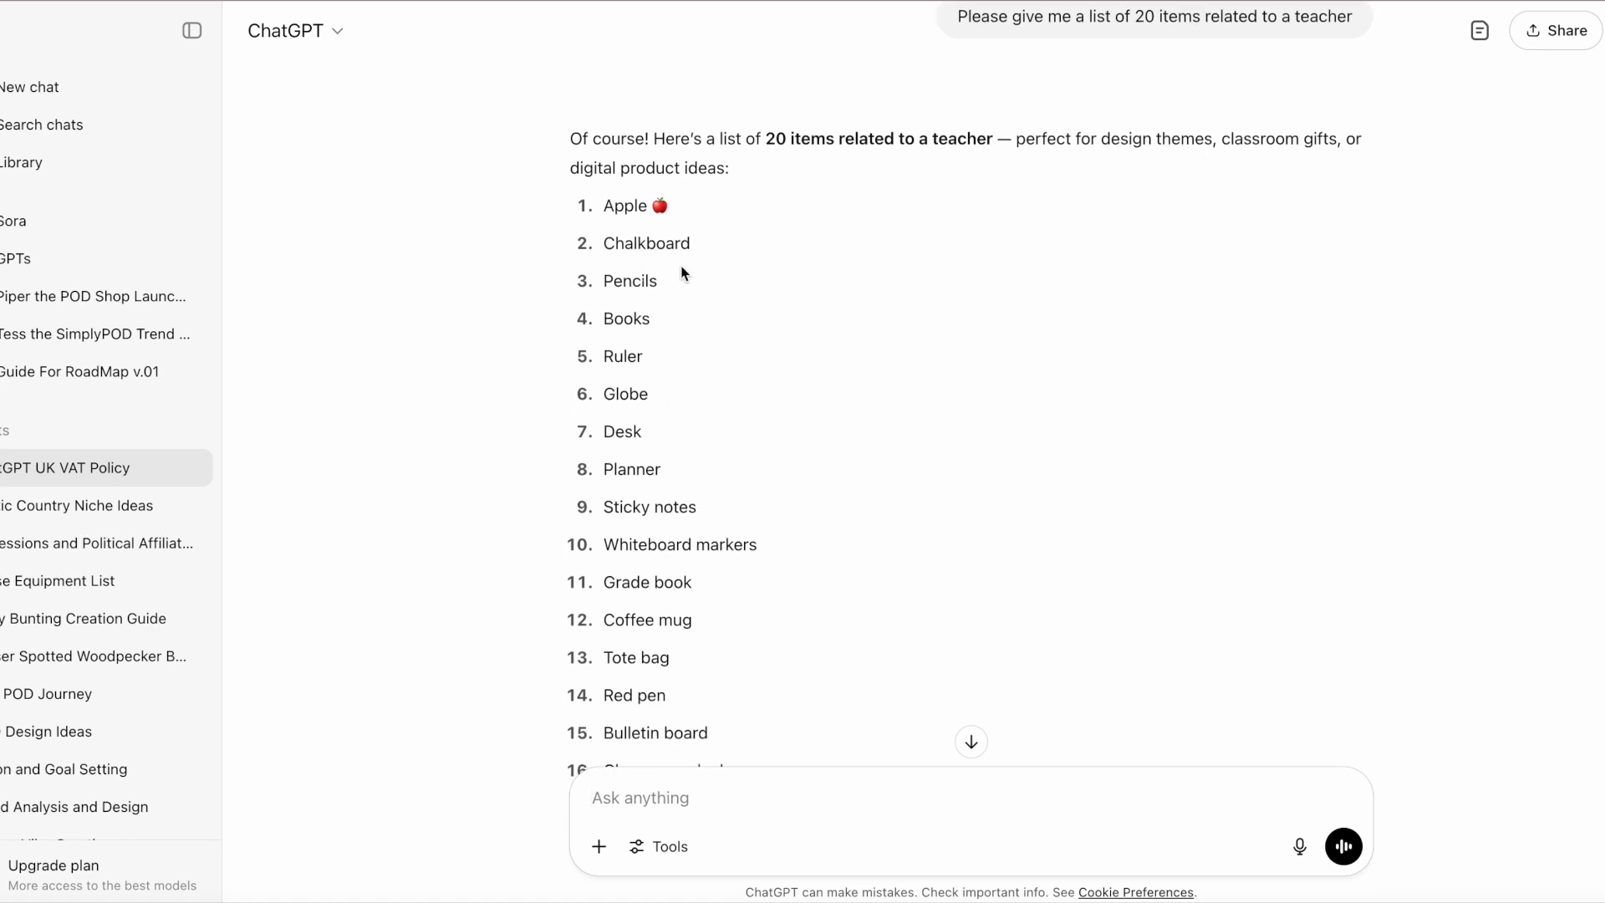
scroll(953, 387, "up", 1)
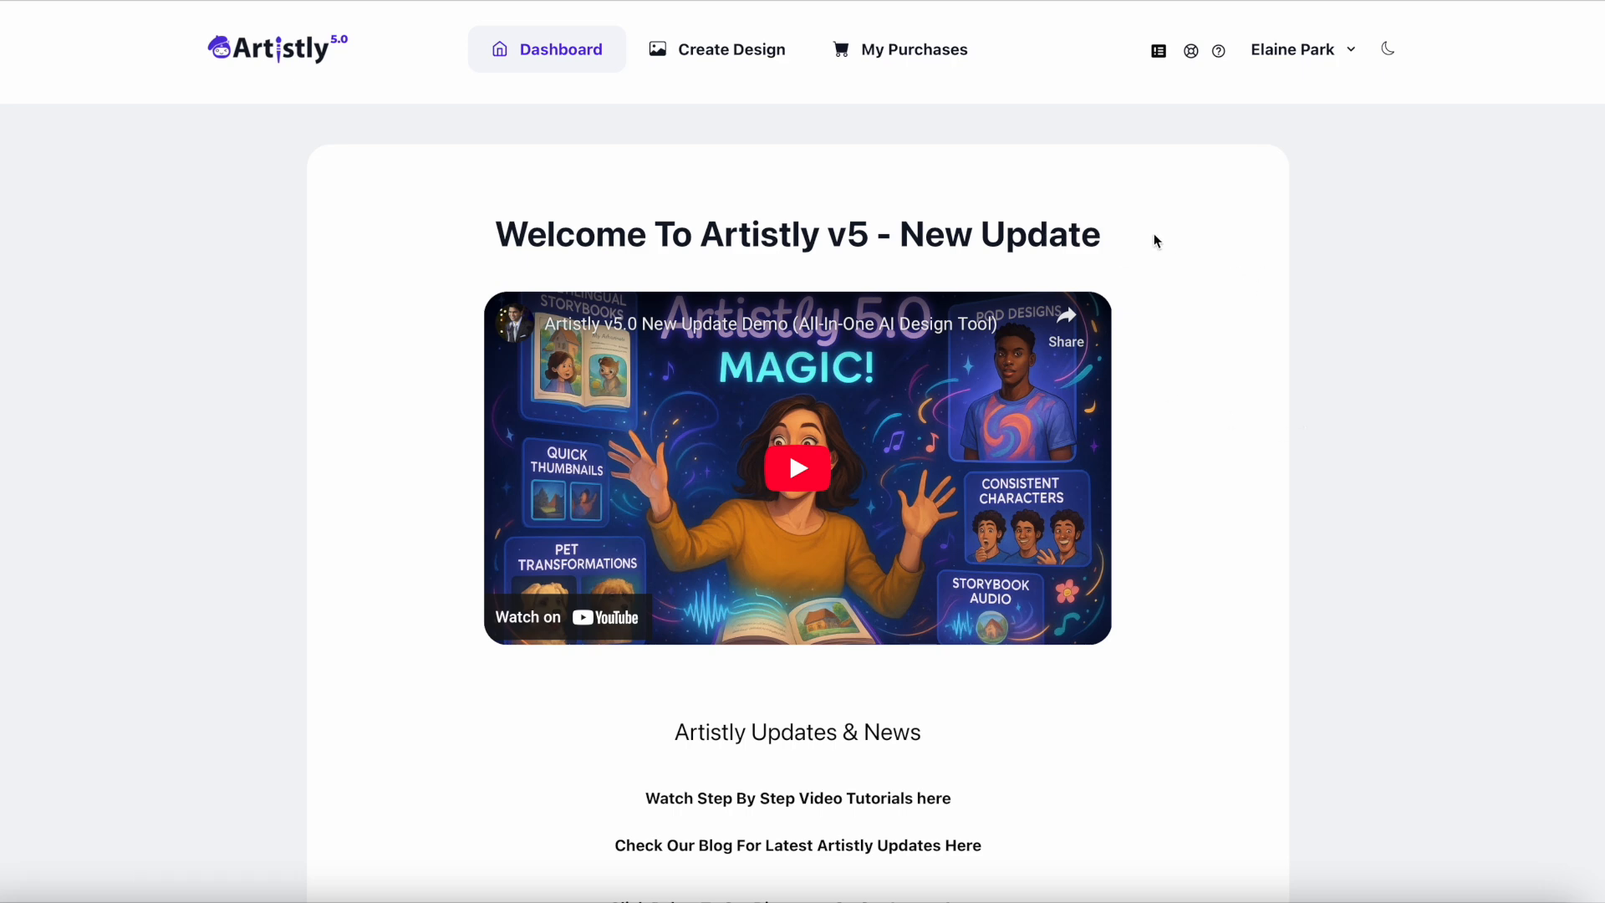
- Create a square 1080x1080 project in Artistly's Advanced AI Image Designer, keeping the name "My Project"
left_click(757, 53)
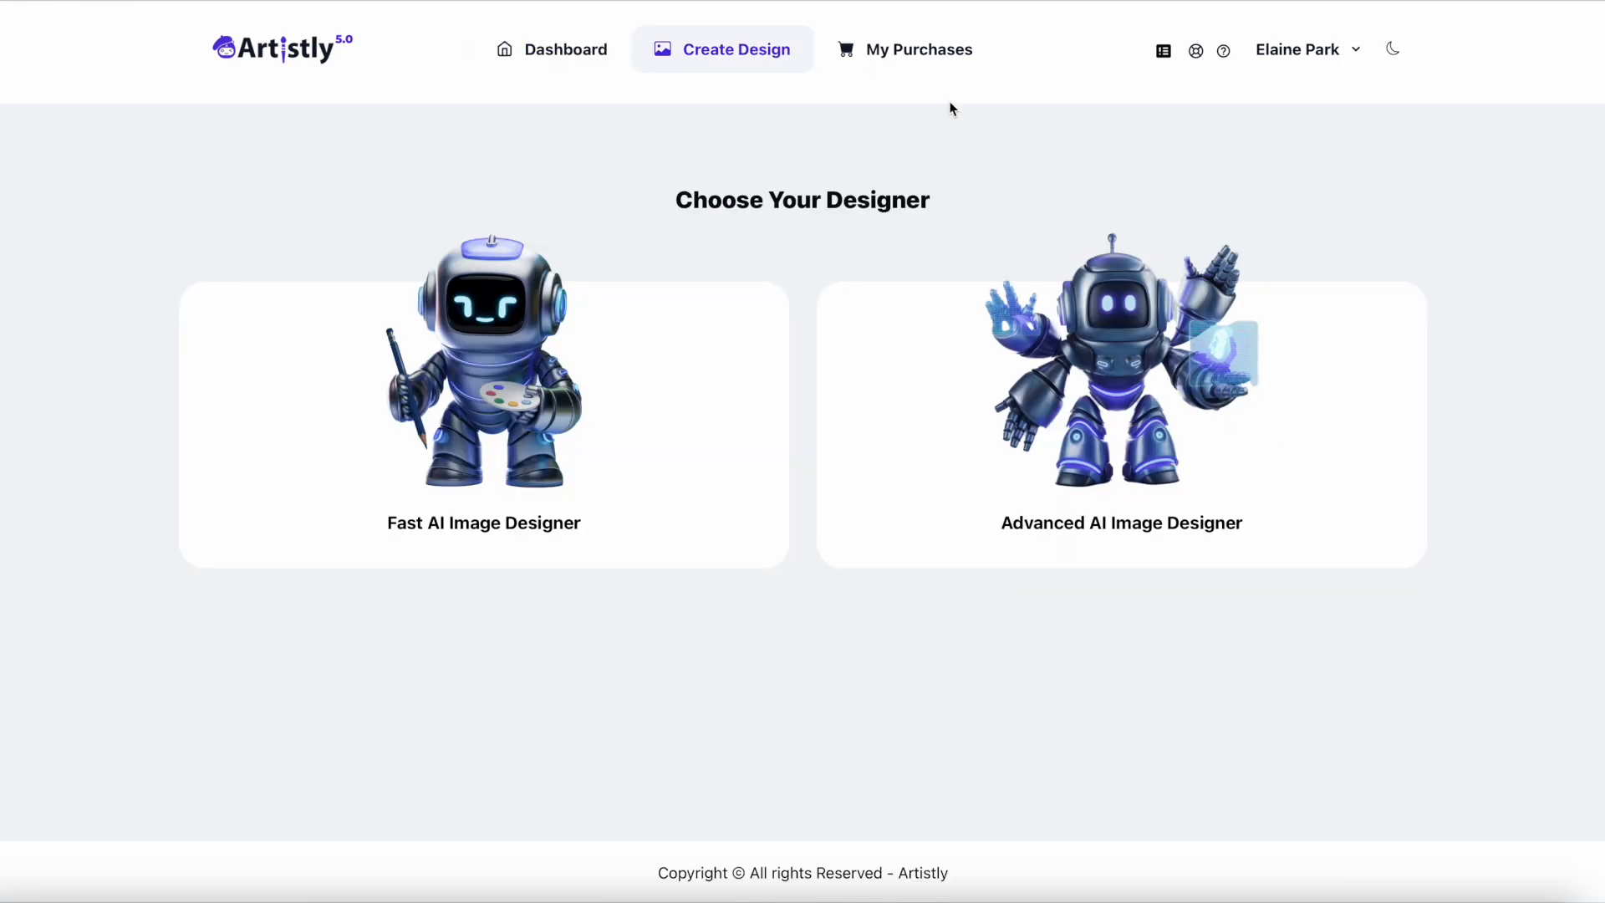
left_click(1080, 463)
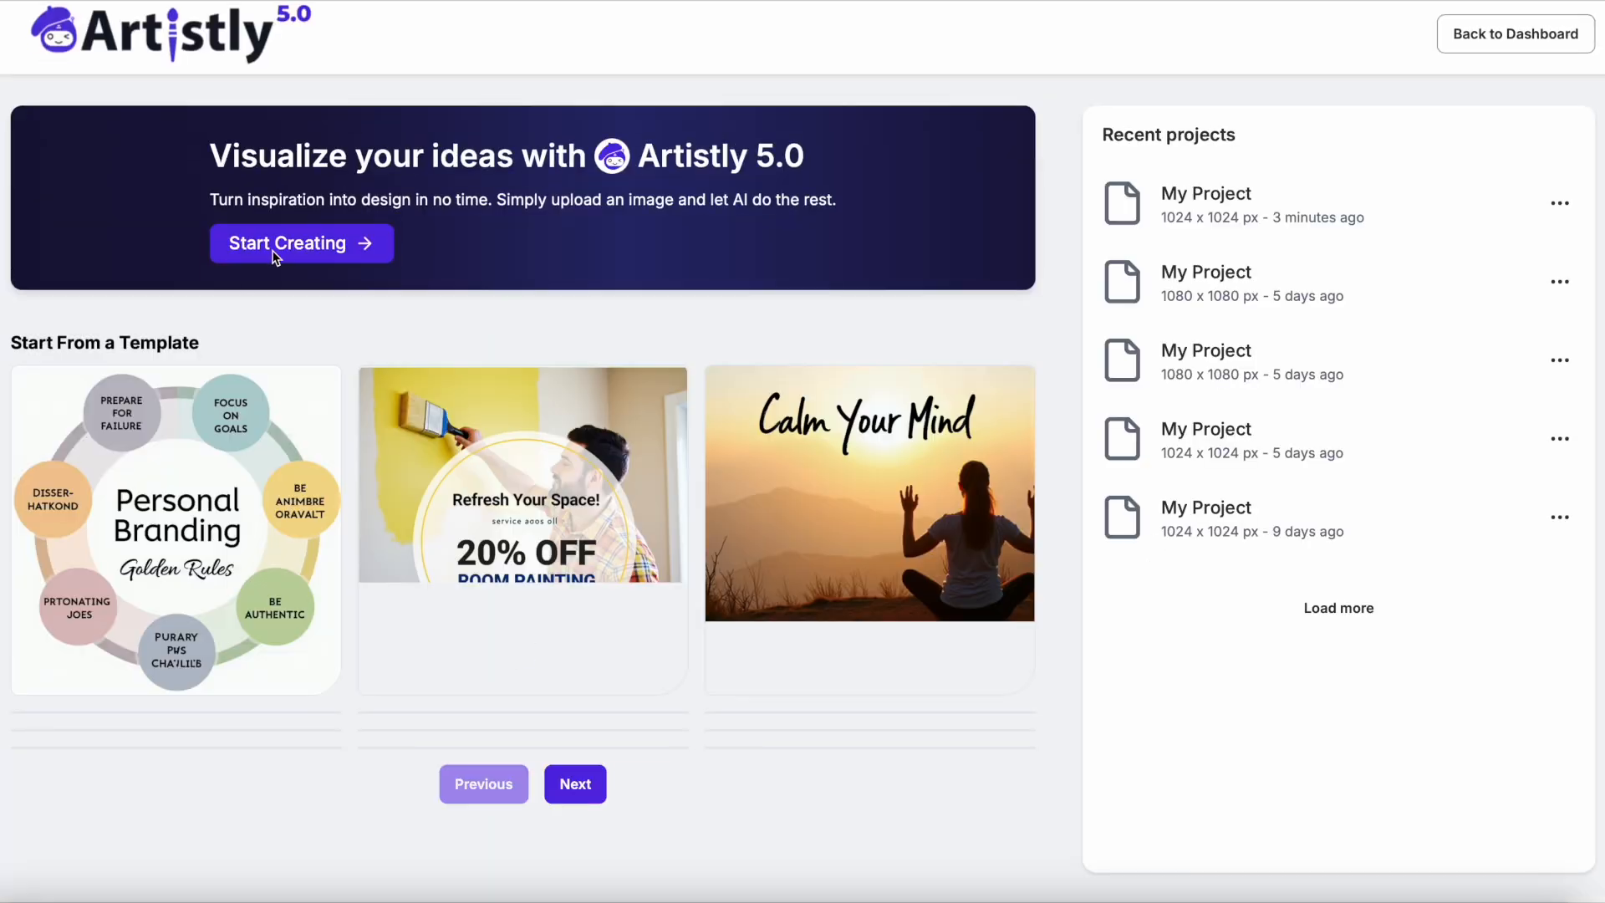
left_click(293, 247)
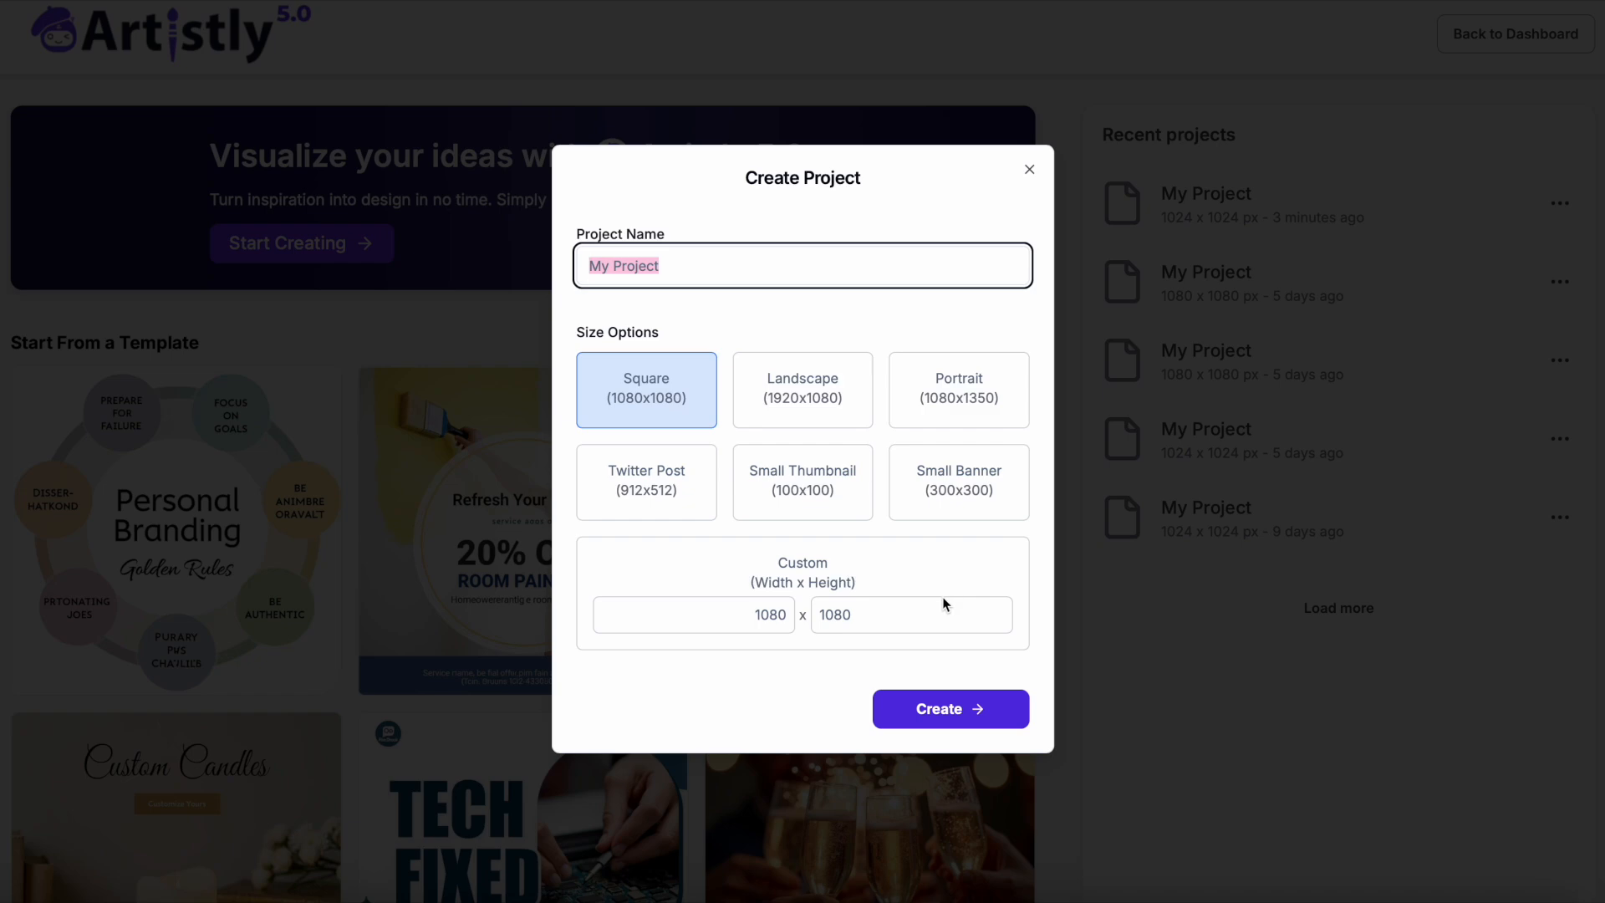
left_click(947, 711)
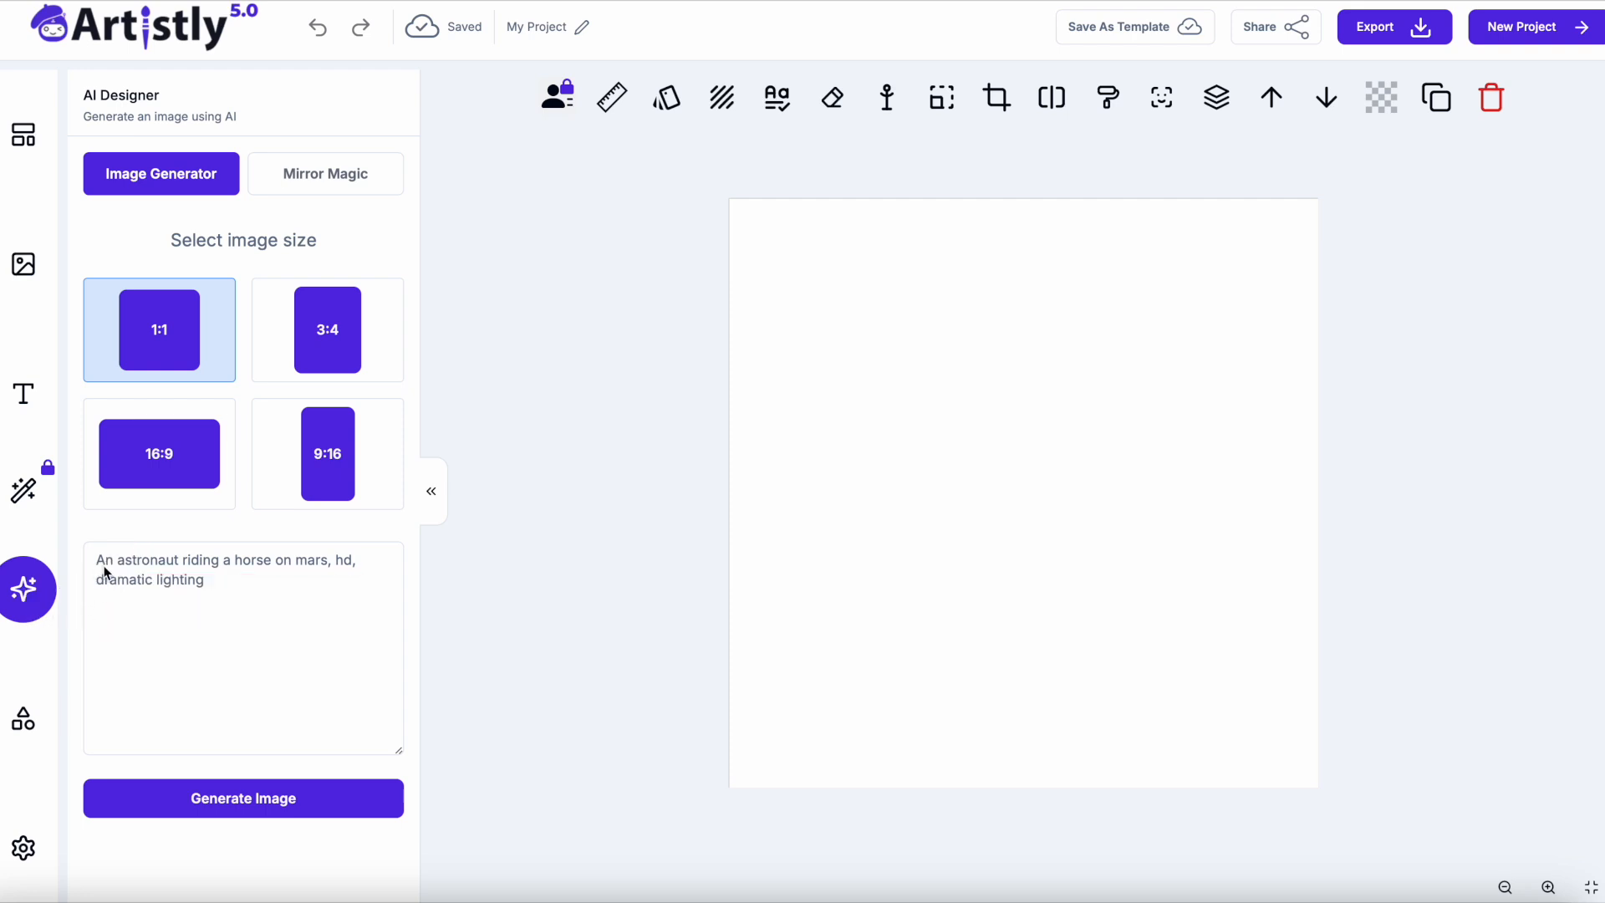
- Generate an image of "A cute hand drawn school black board with chalks on an easel, the board is black, watercolor, isolated on a white background"
left_click(103, 577)
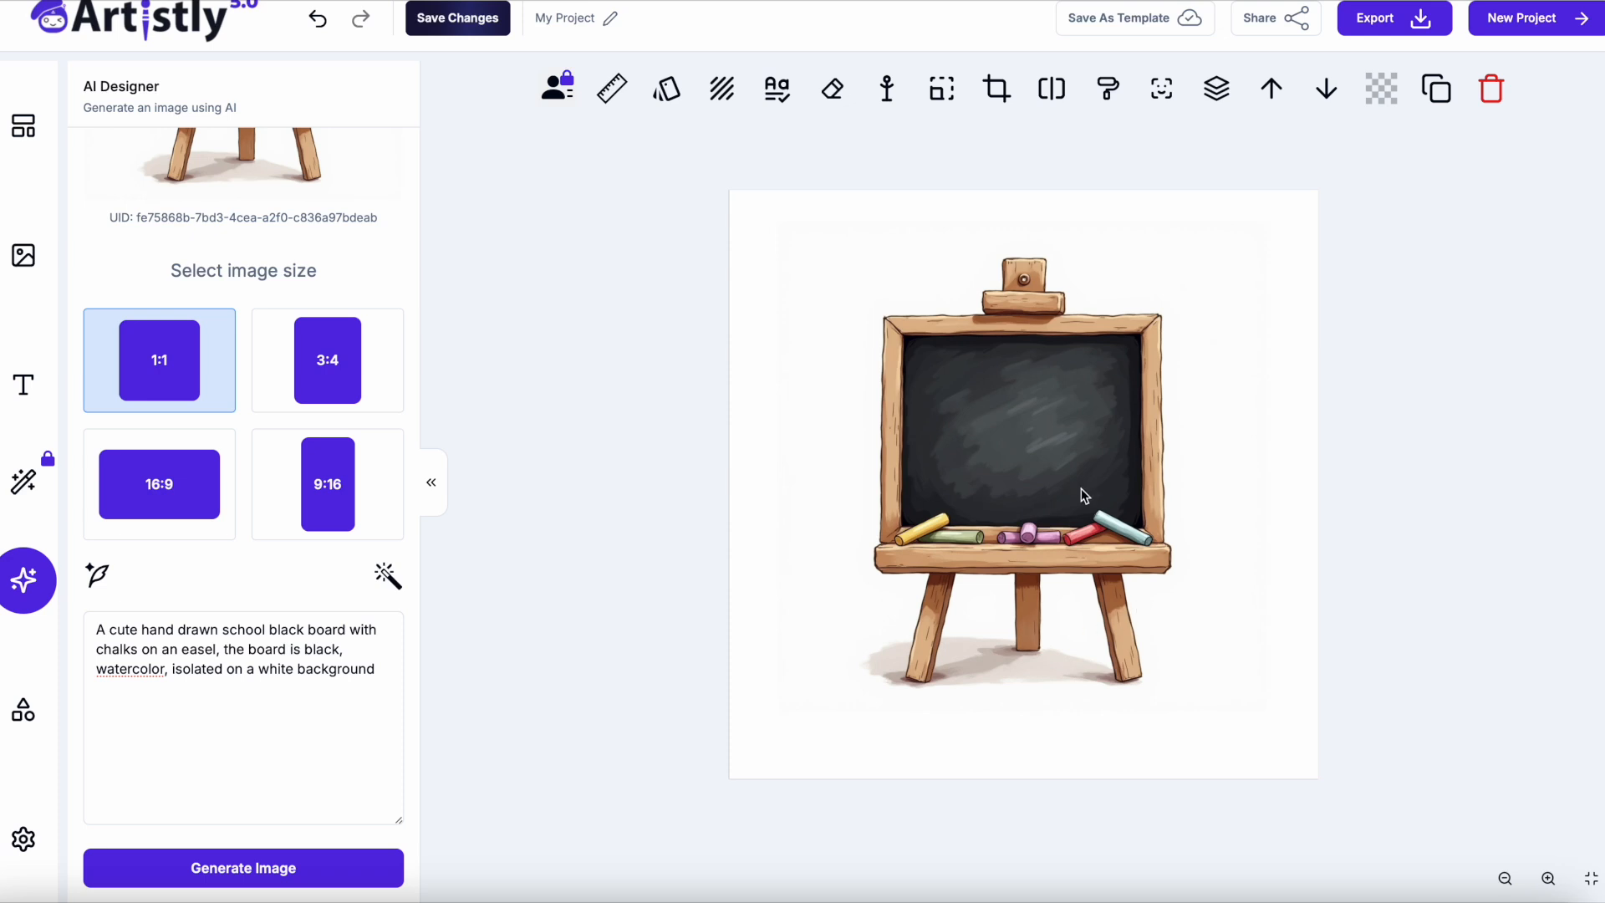
- Remove the background from the blackboard easel image and add the cut-out version to the canvas
left_click(1196, 463)
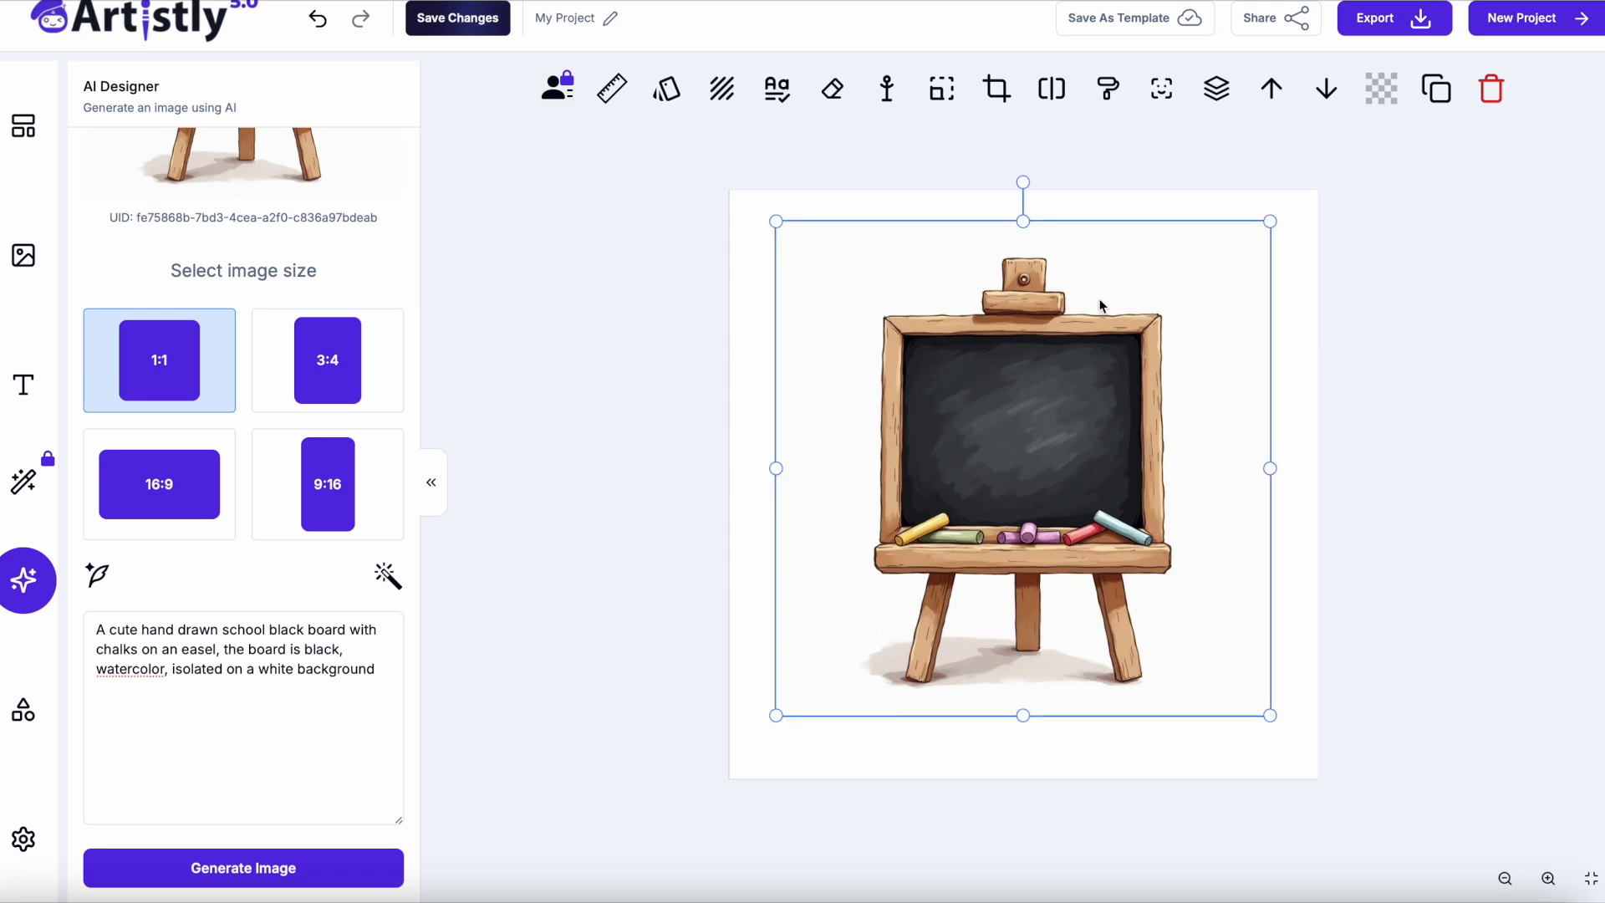
left_click(1059, 99)
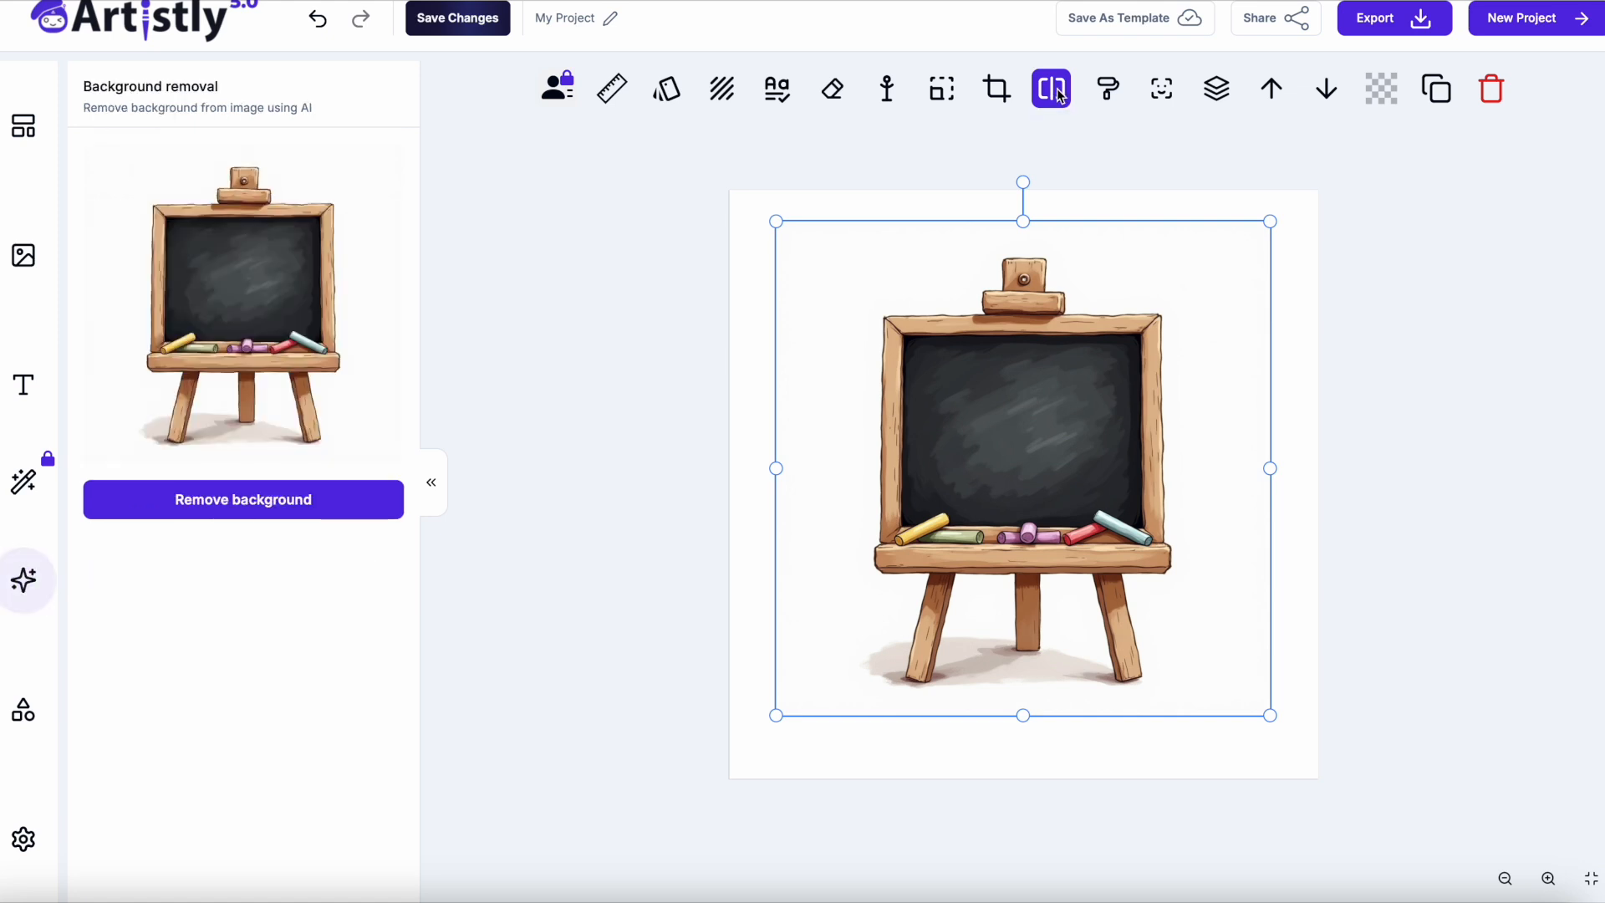
left_click(254, 496)
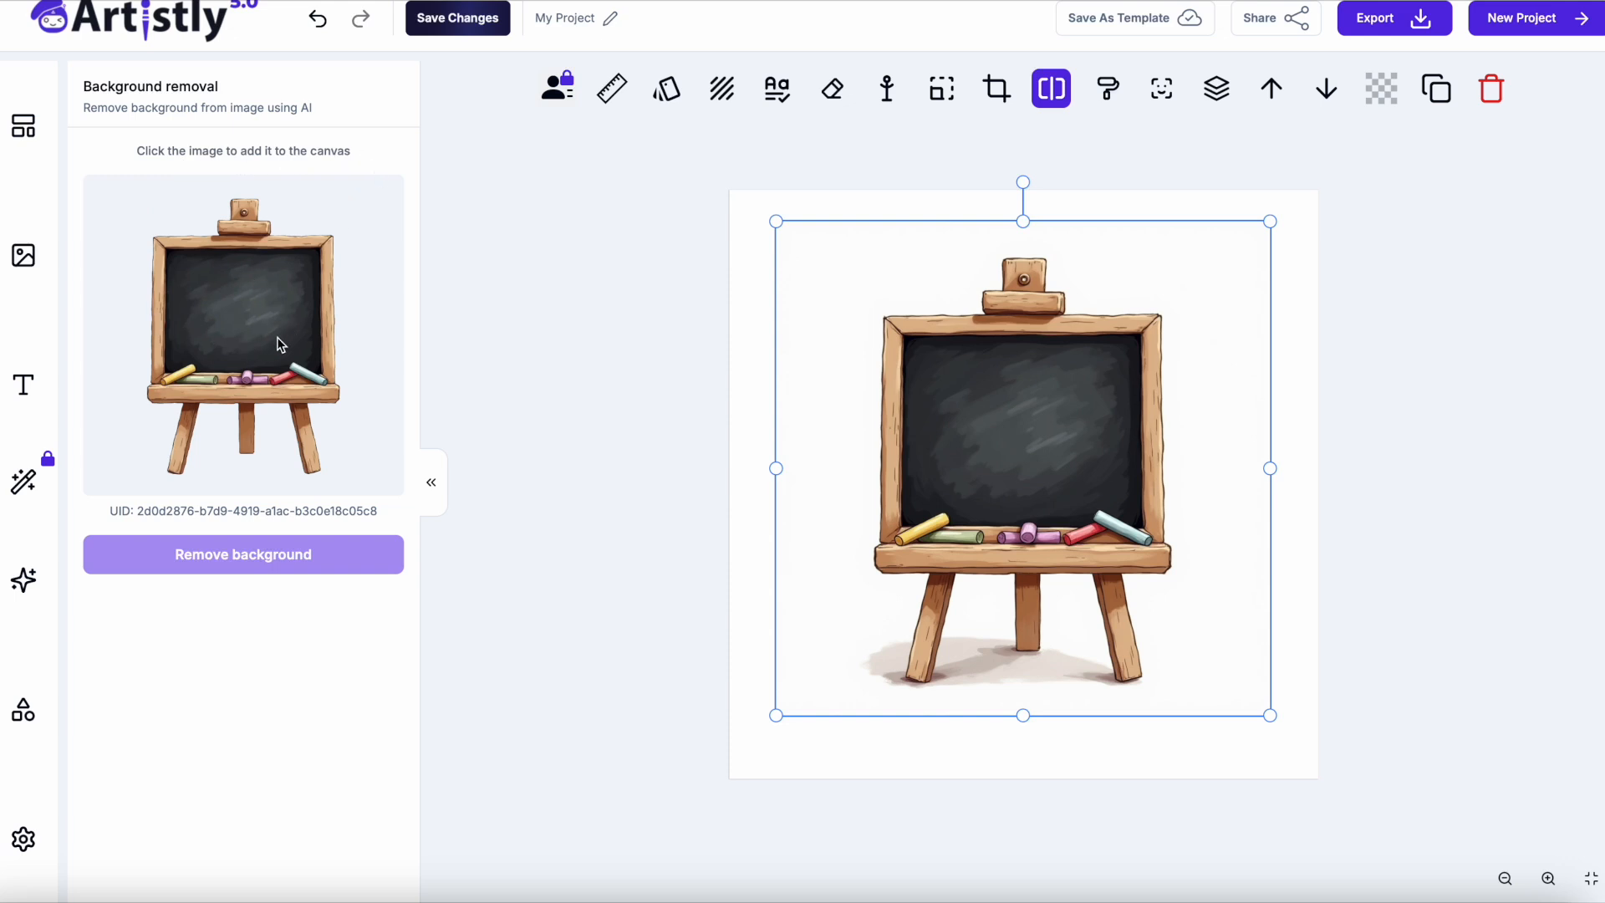
left_click(222, 325)
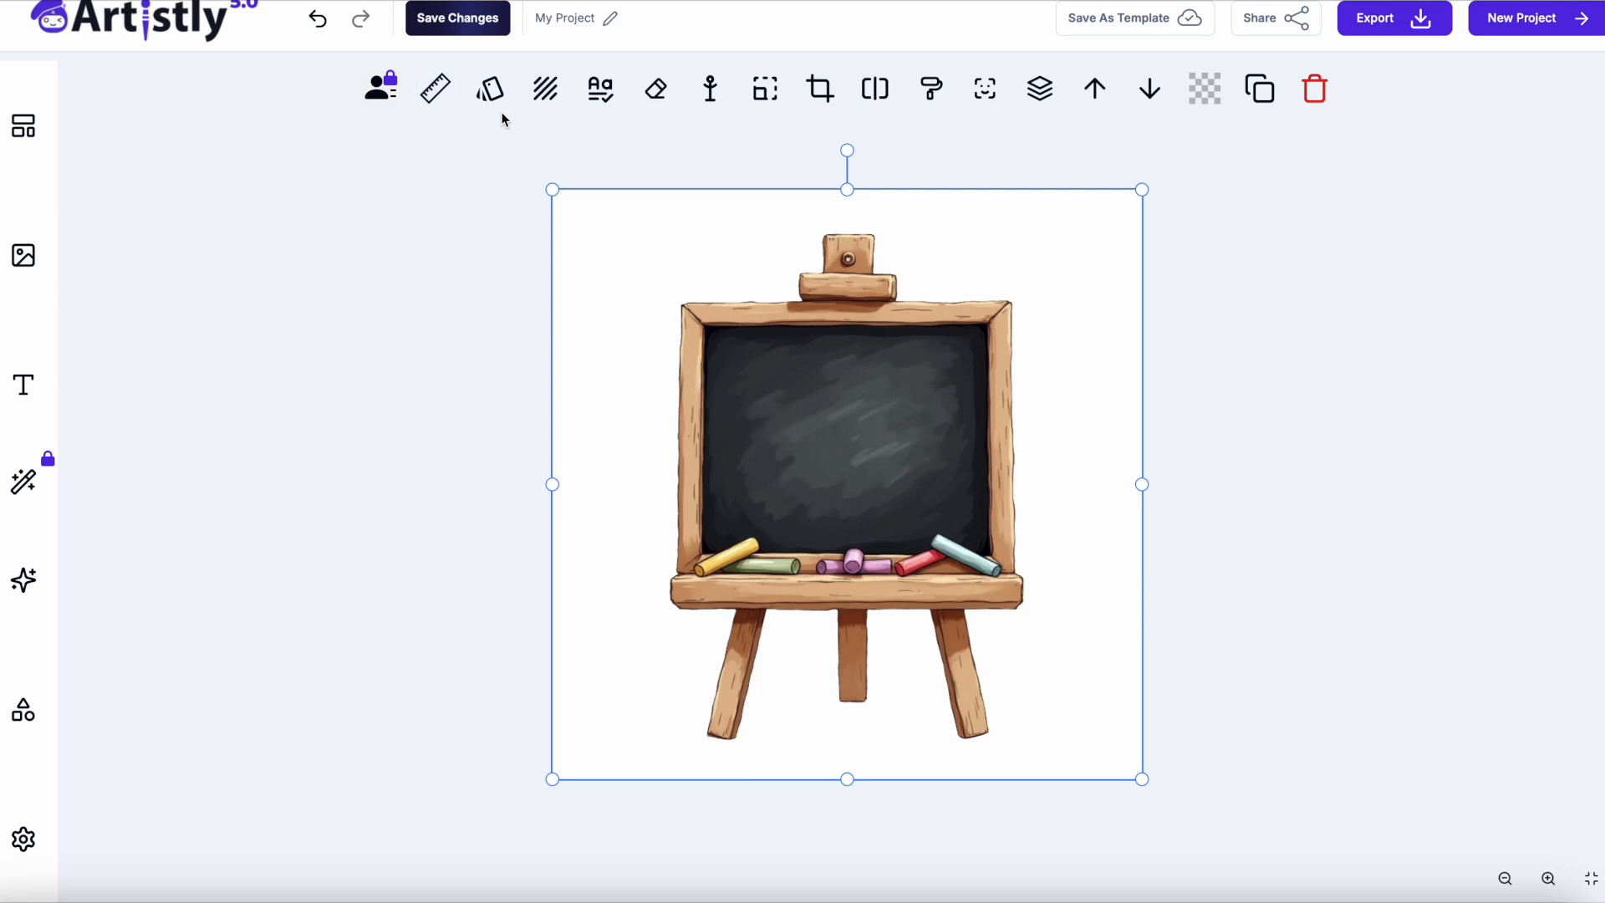
- Export the blackboard easel design as a PNG
left_click(1396, 18)
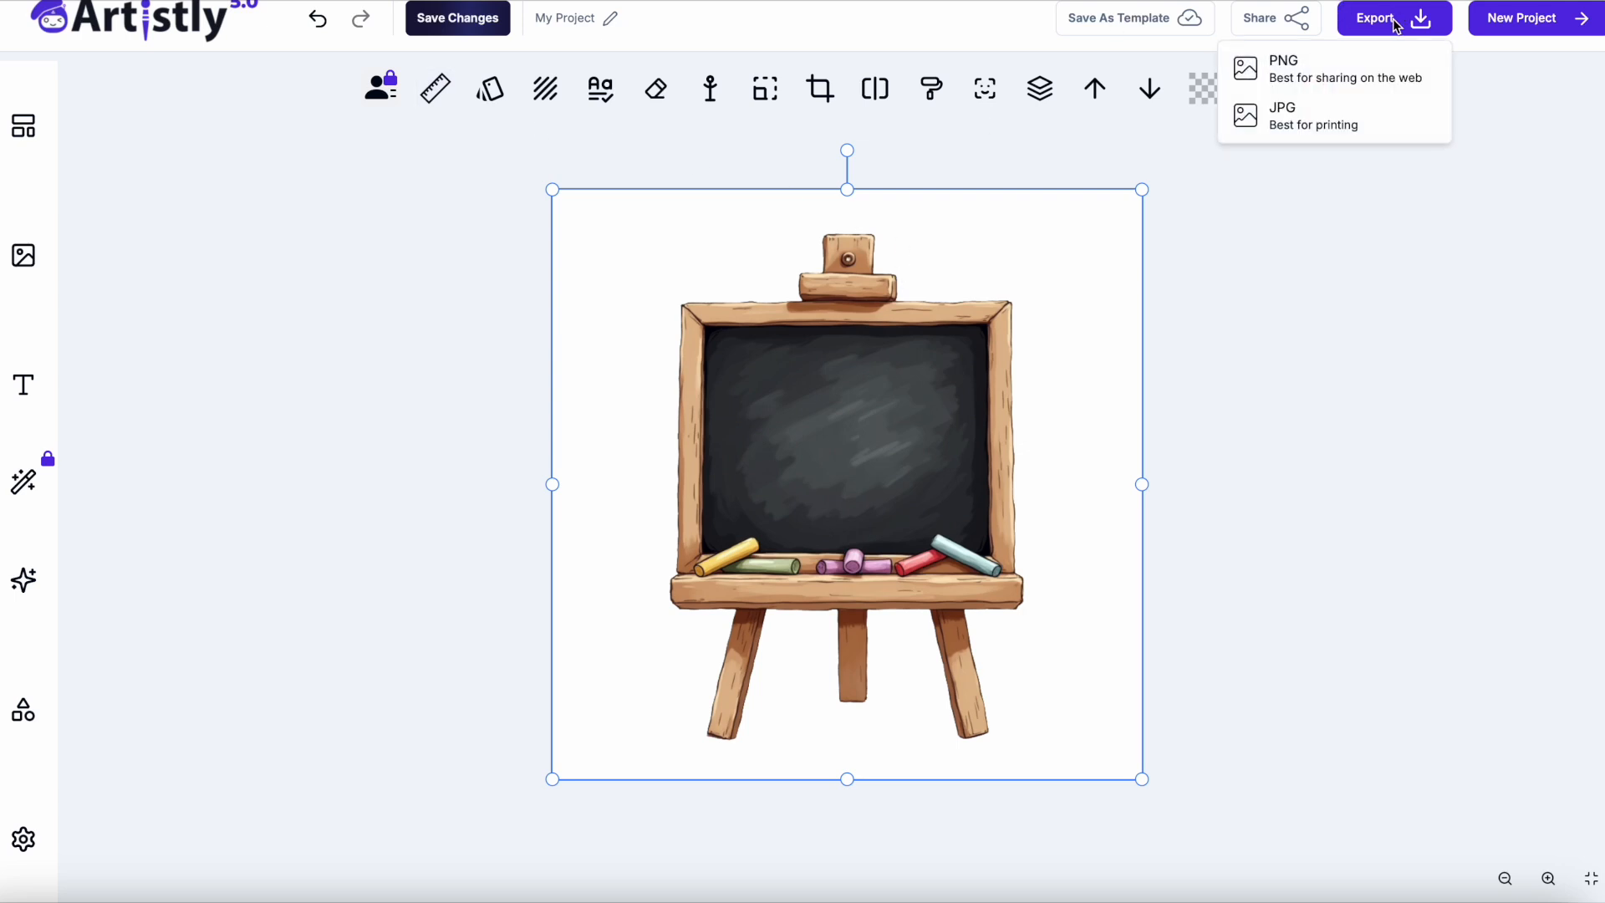
left_click(1347, 76)
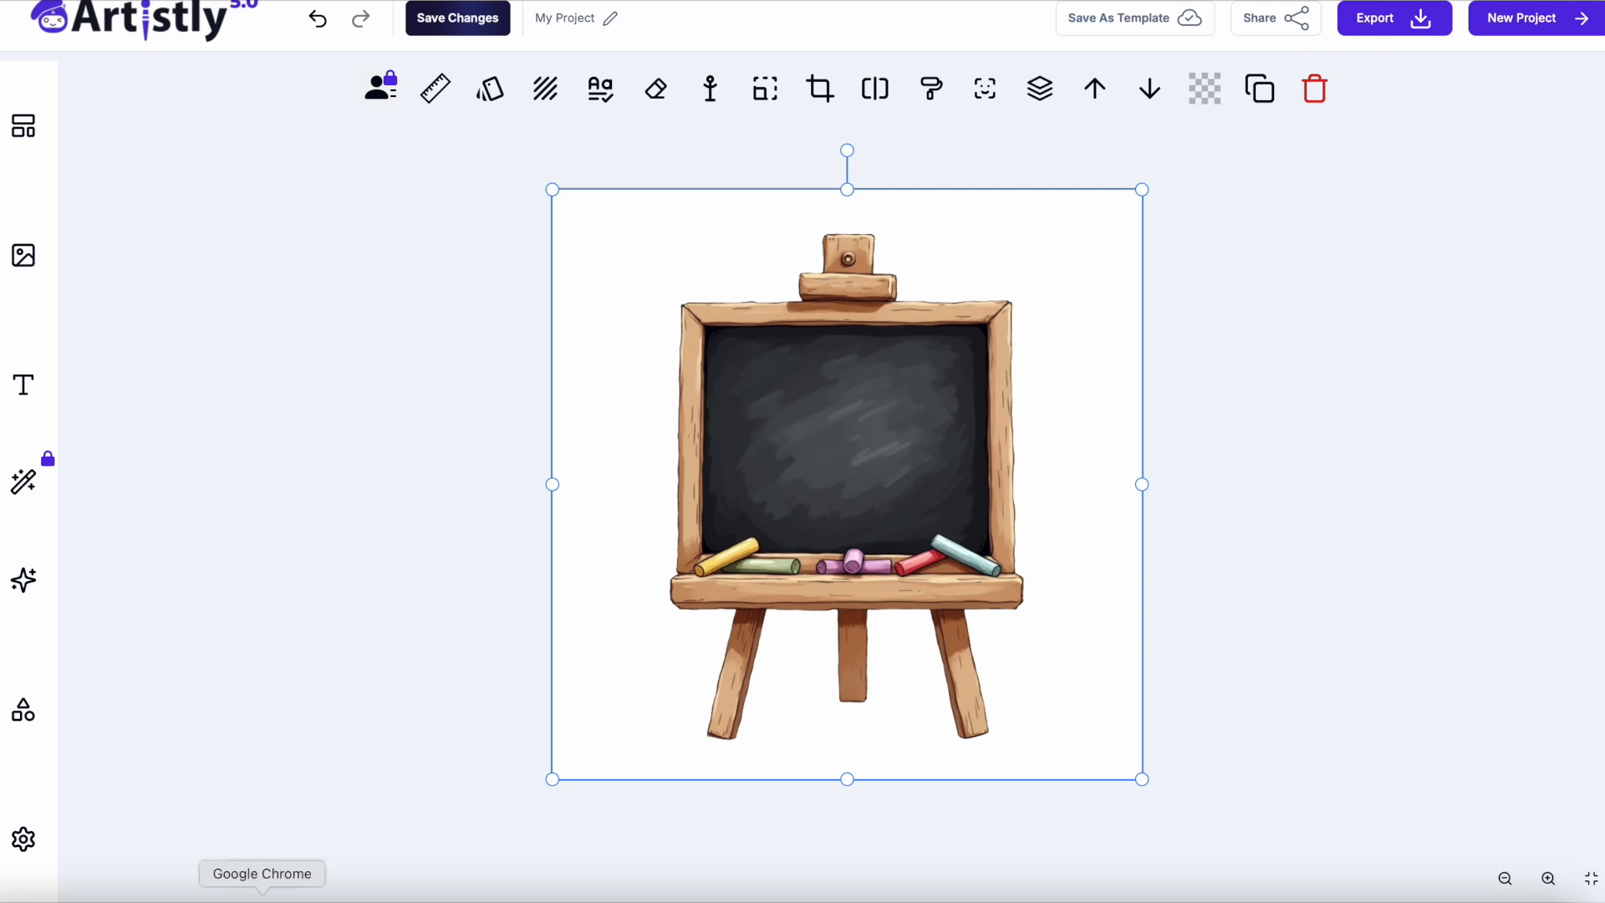
- Check the ChatGPT teacher list in Google Chrome for the next item, and return to the Artistly project
left_click(261, 898)
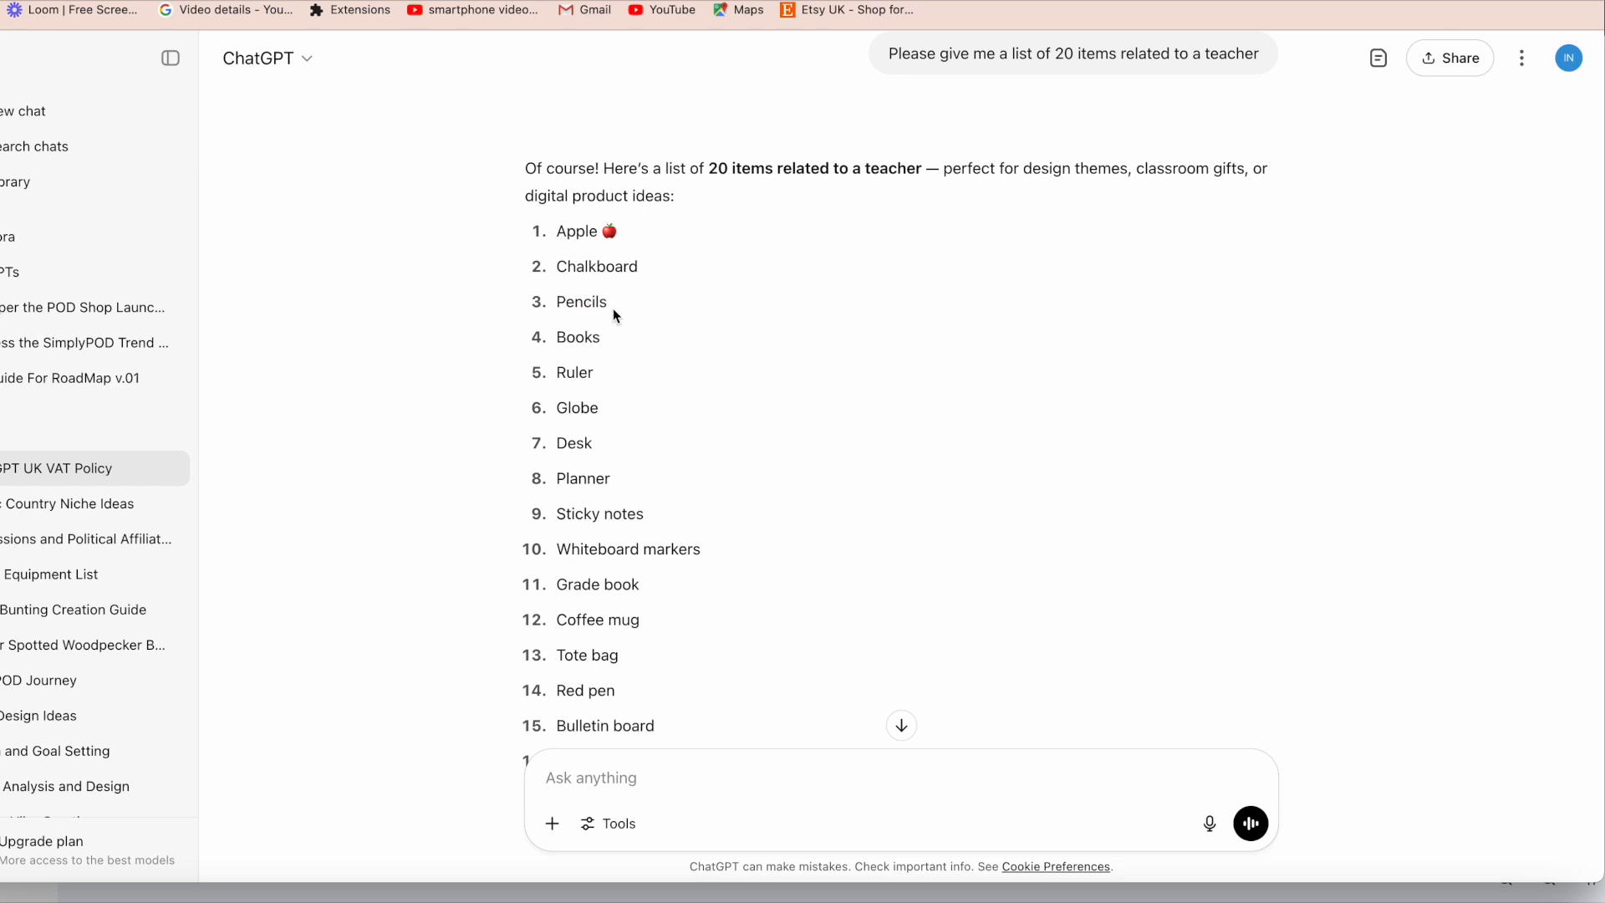
left_click(359, 898)
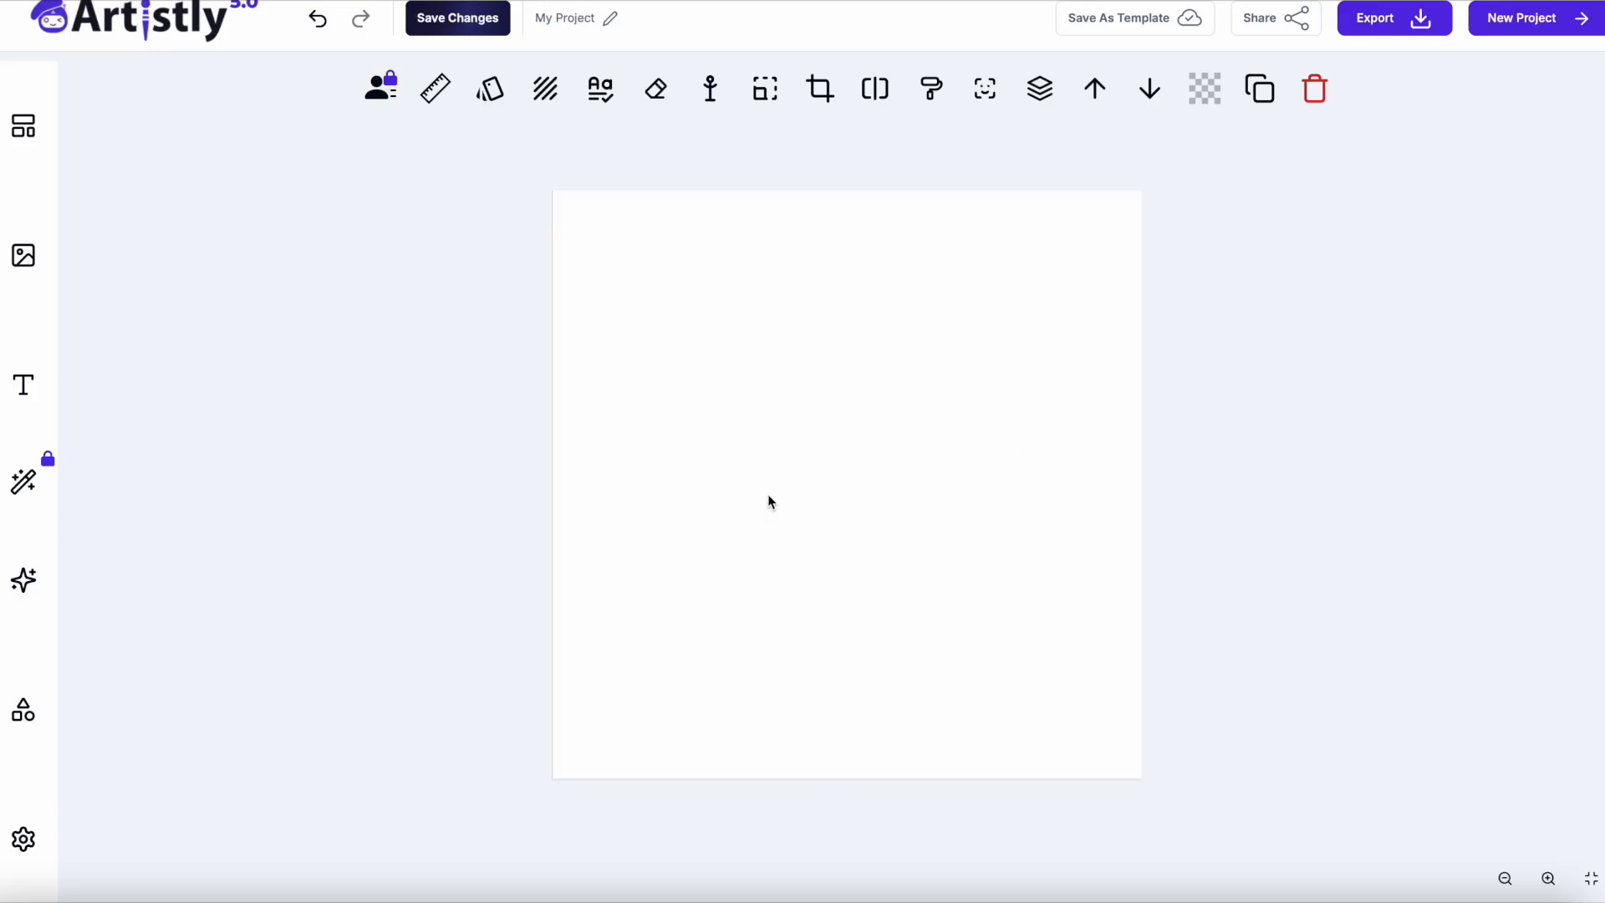
- Generate an image from the prompt "a cute image of a pack of coloured pencils, watercolour, isolated on a white background"
left_click(23, 579)
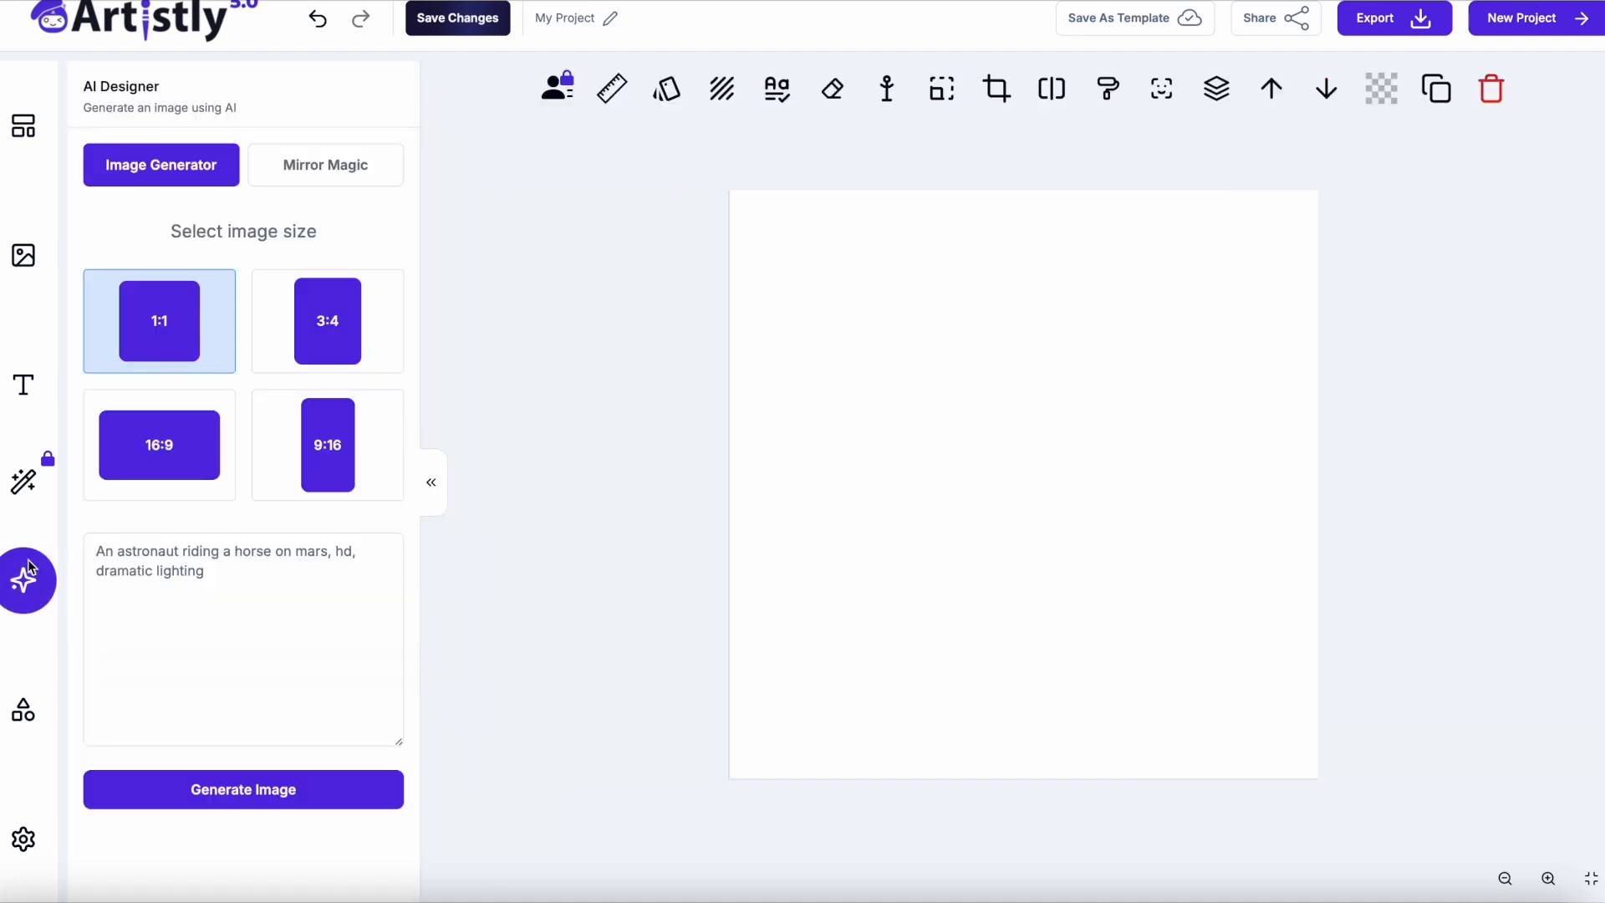
left_click(111, 558)
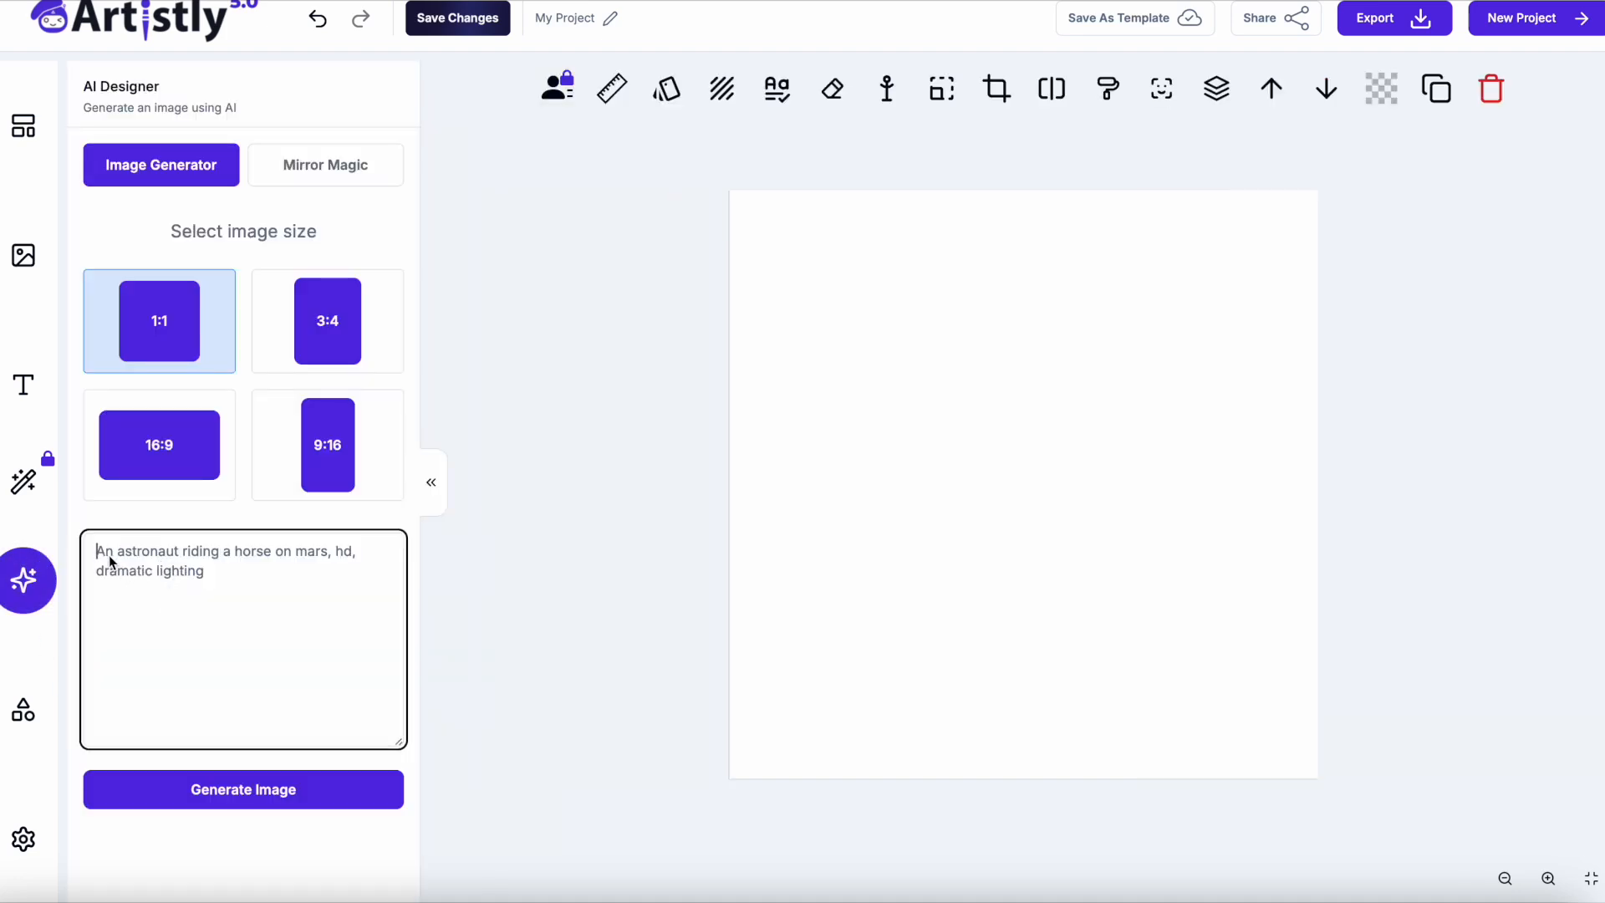
type("a cute image of a pack of coloured pencils, watercolour, isolated on a white background")
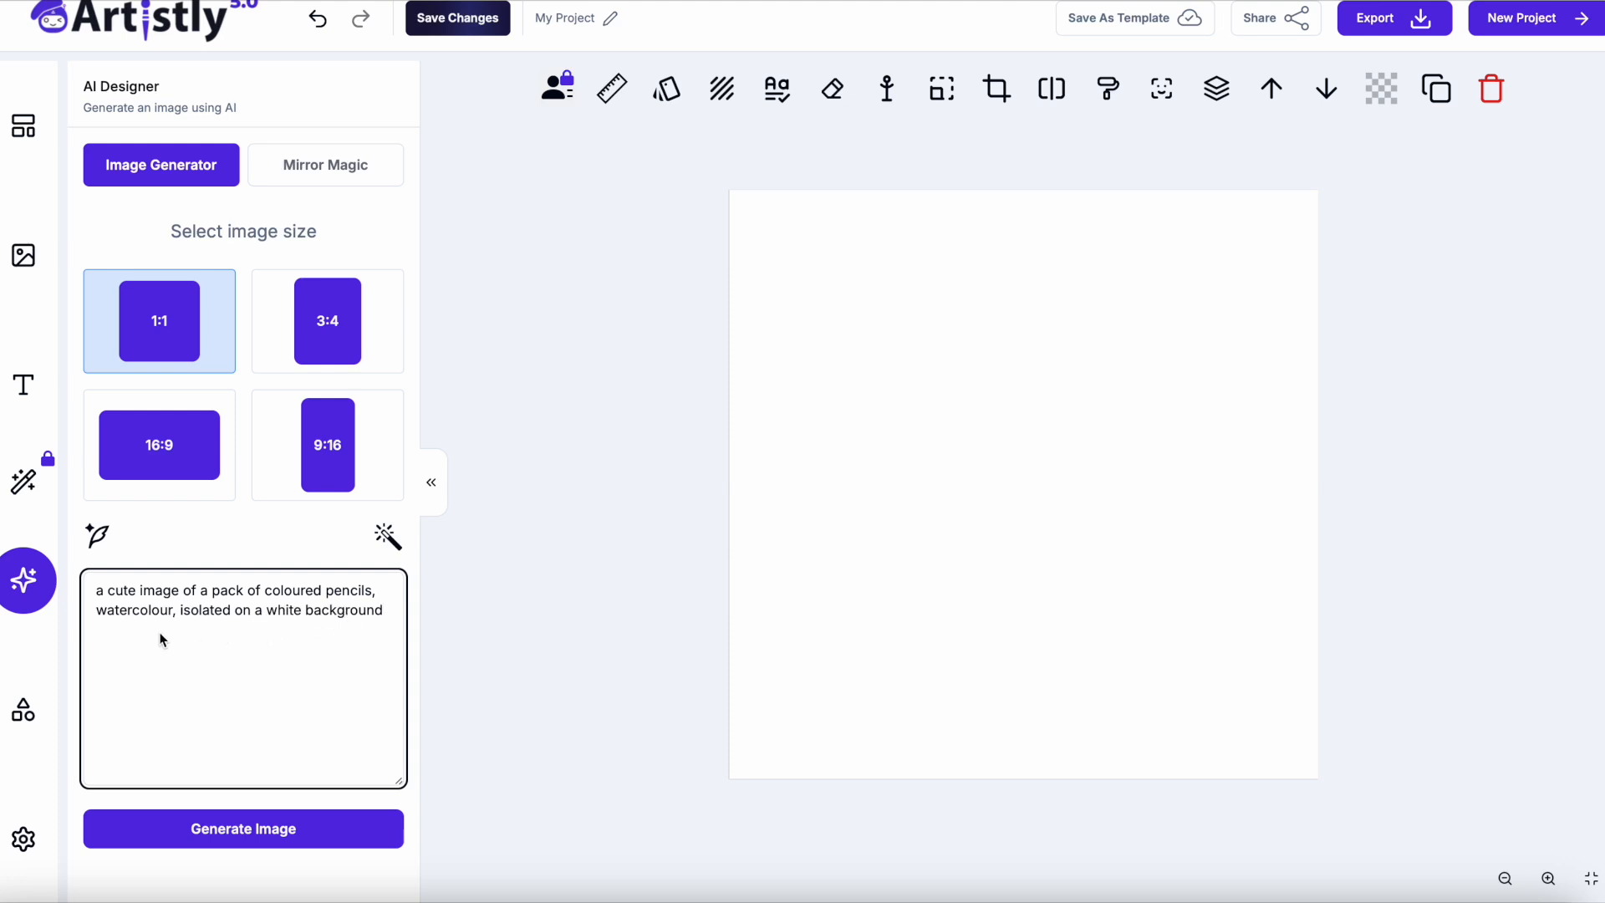
left_click(273, 831)
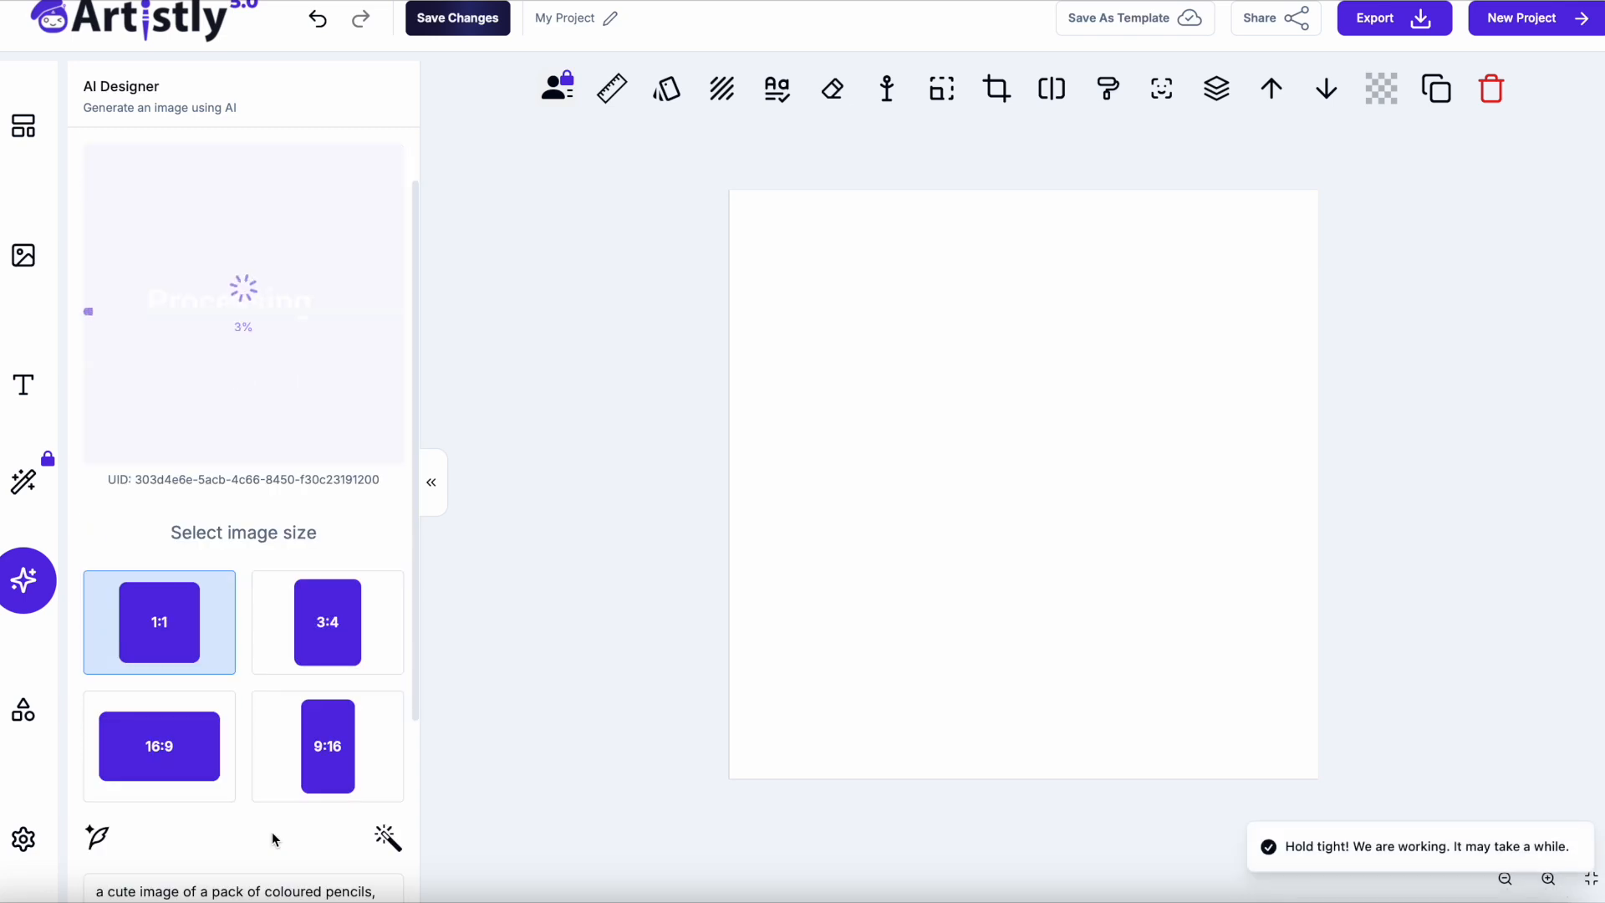
scroll(168, 792, "up", 1)
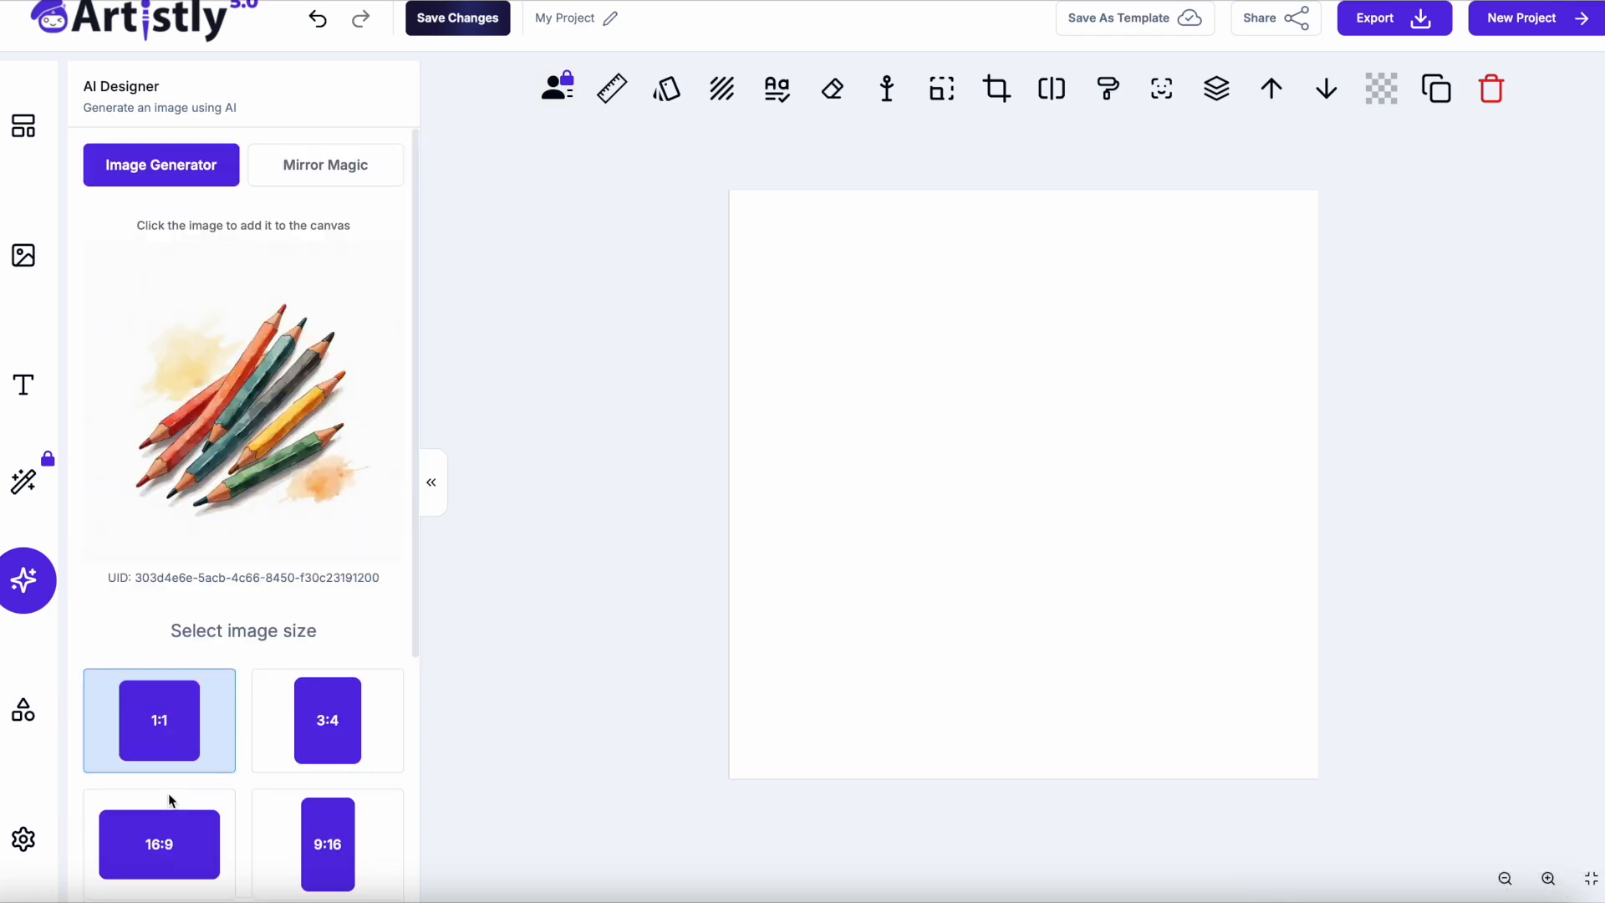
scroll(225, 629, "up", 1)
- Change "pack" to "packet" in the coloured pencils prompt and generate the image again
left_click(244, 633)
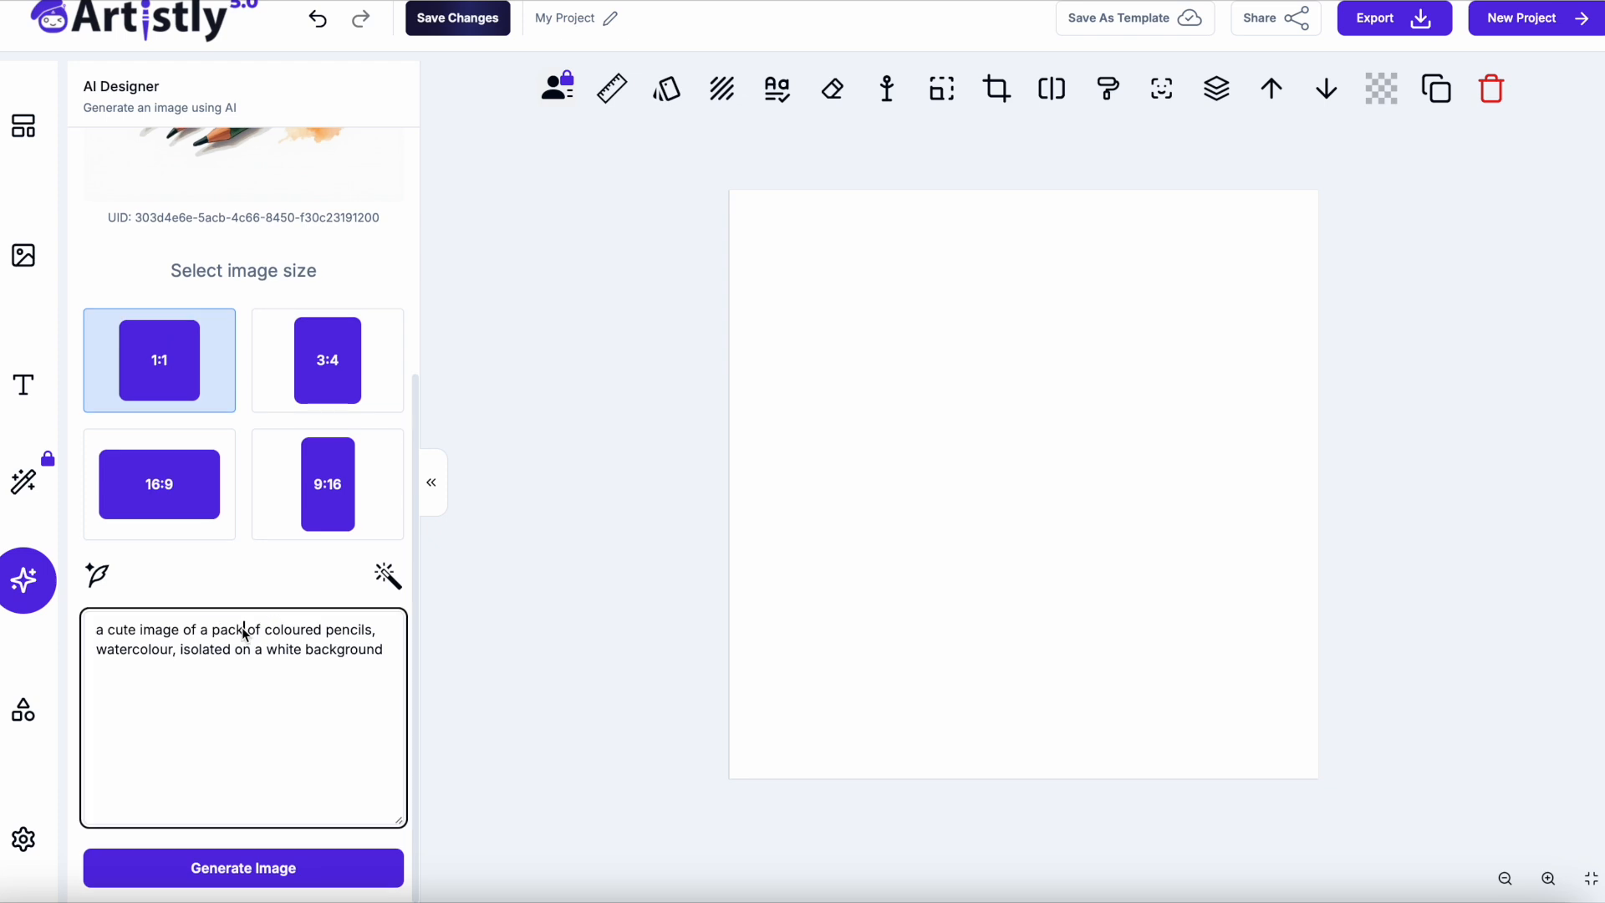
type("et")
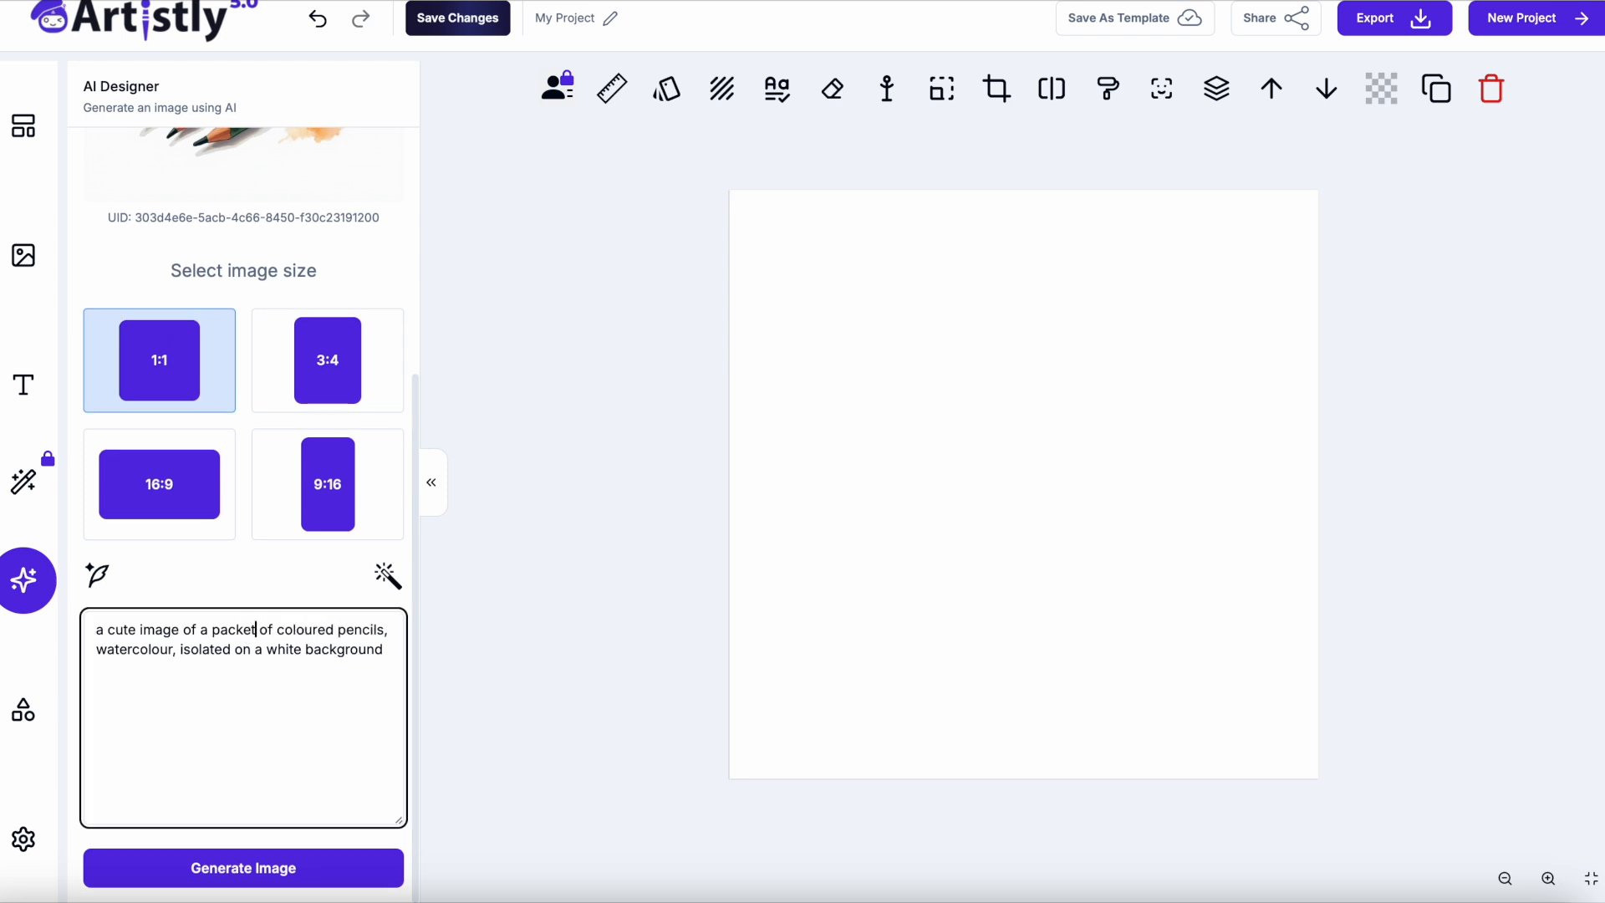
left_click(240, 867)
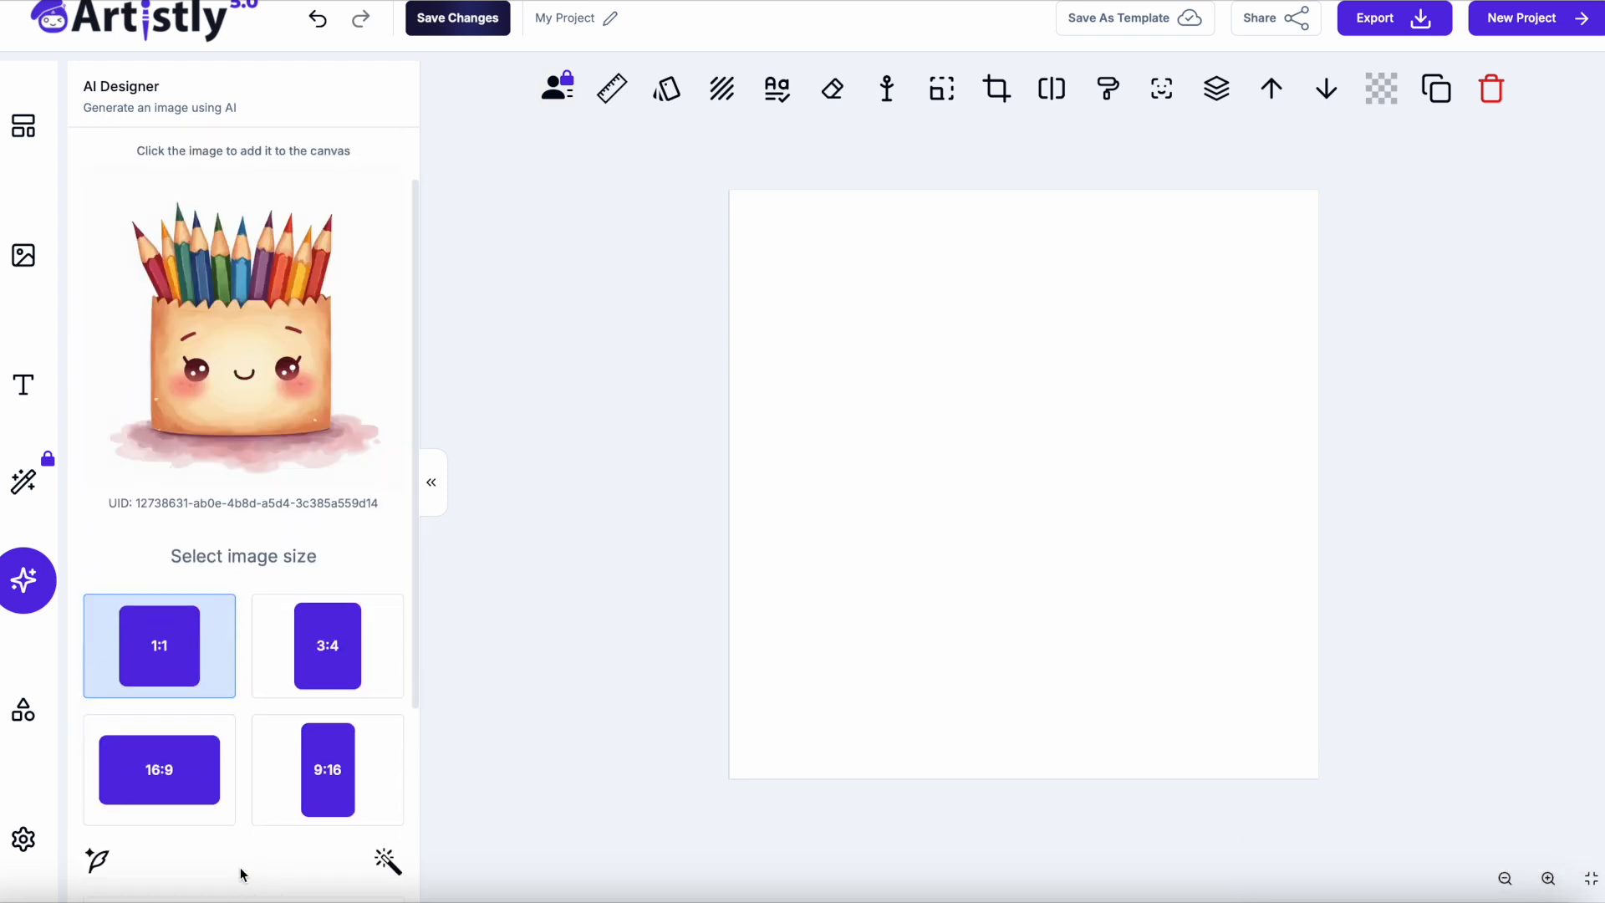
- Add the generated pencil packet image to the canvas, shrink it to about half width and place it in the canvas's upper-right area
left_click(226, 336)
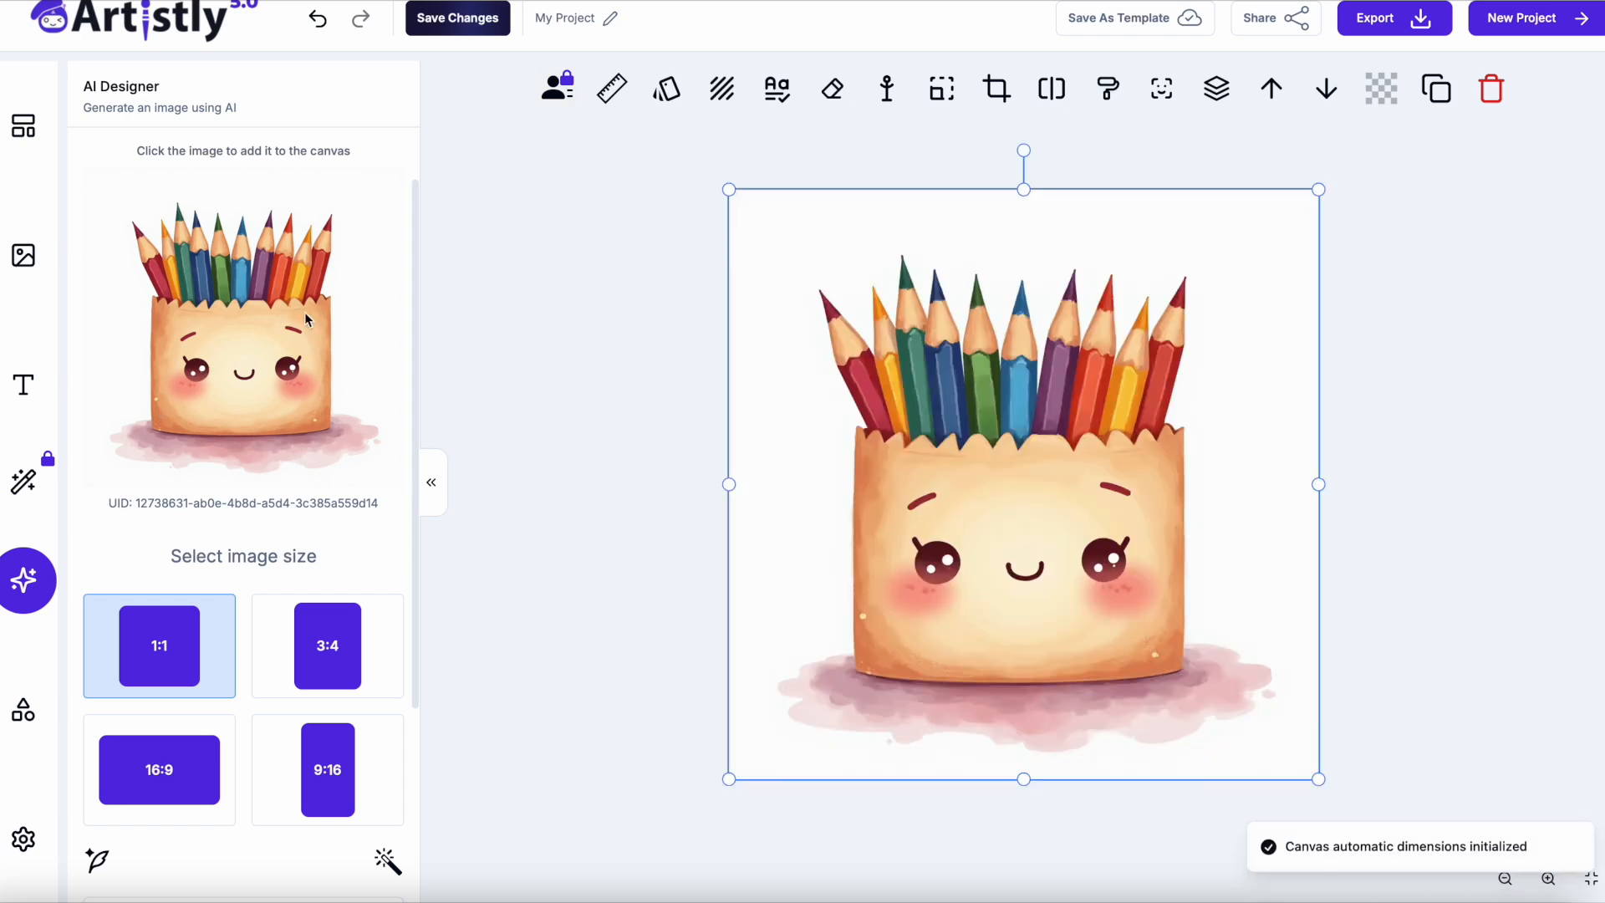
left_click_drag(728, 201, 1043, 511)
left_click_drag(1173, 658, 1160, 384)
- Generate another variation of the coloured pencils image from the same prompt
scroll(178, 710, "down", 3)
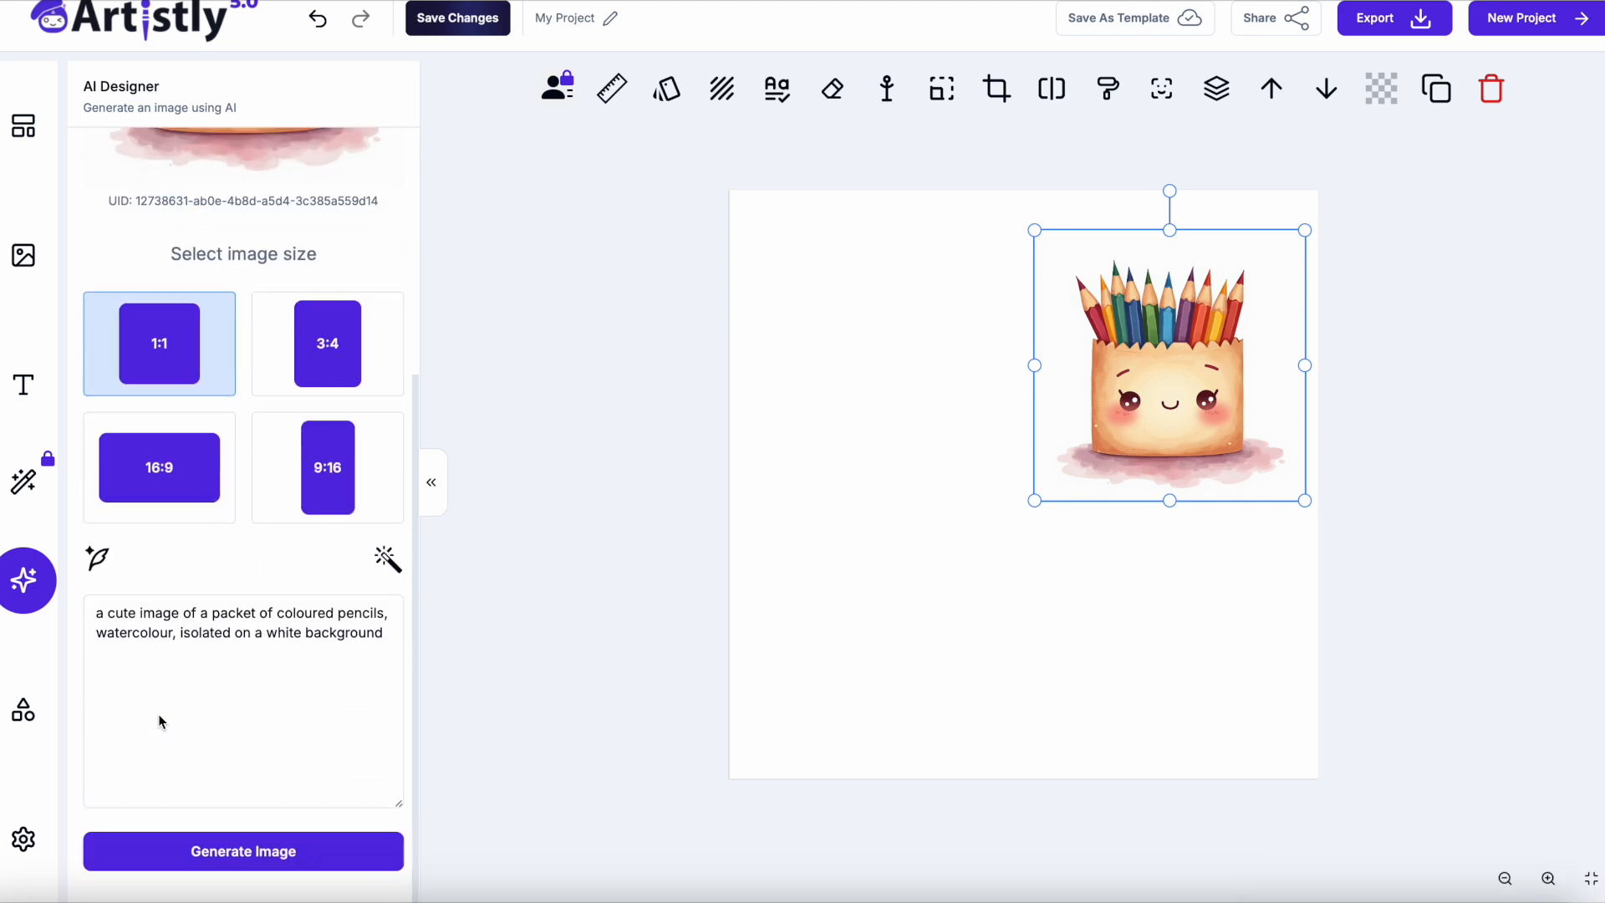
left_click(235, 877)
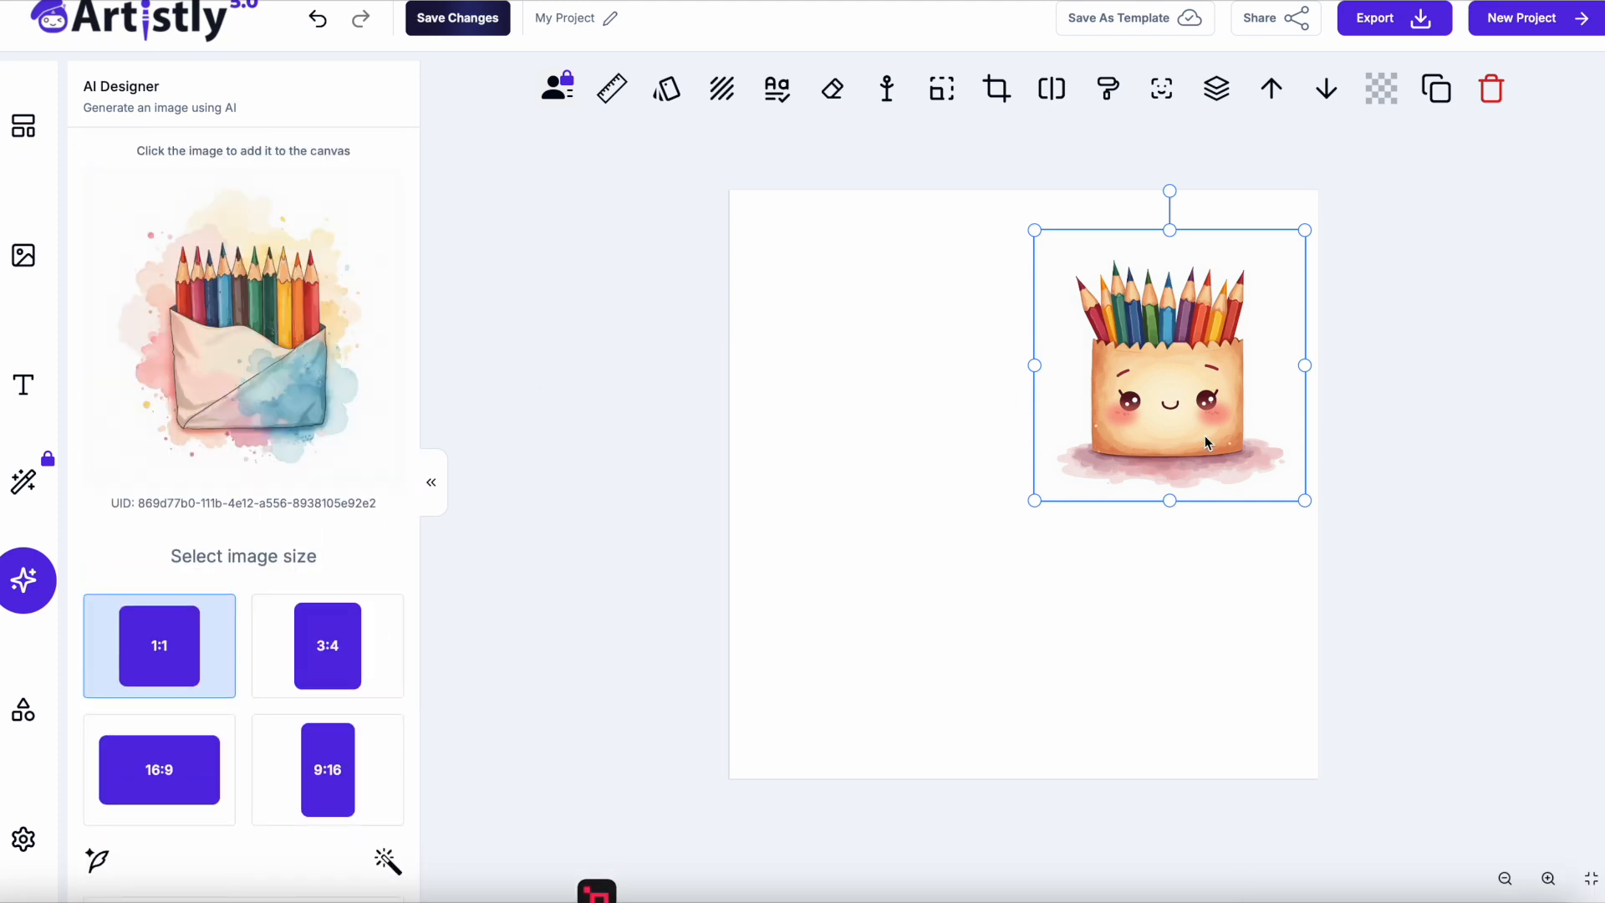
- Enlarge the smiling pencil packet image to fill most of the canvas and export the design as a PNG
left_click_drag(1035, 500, 1046, 469)
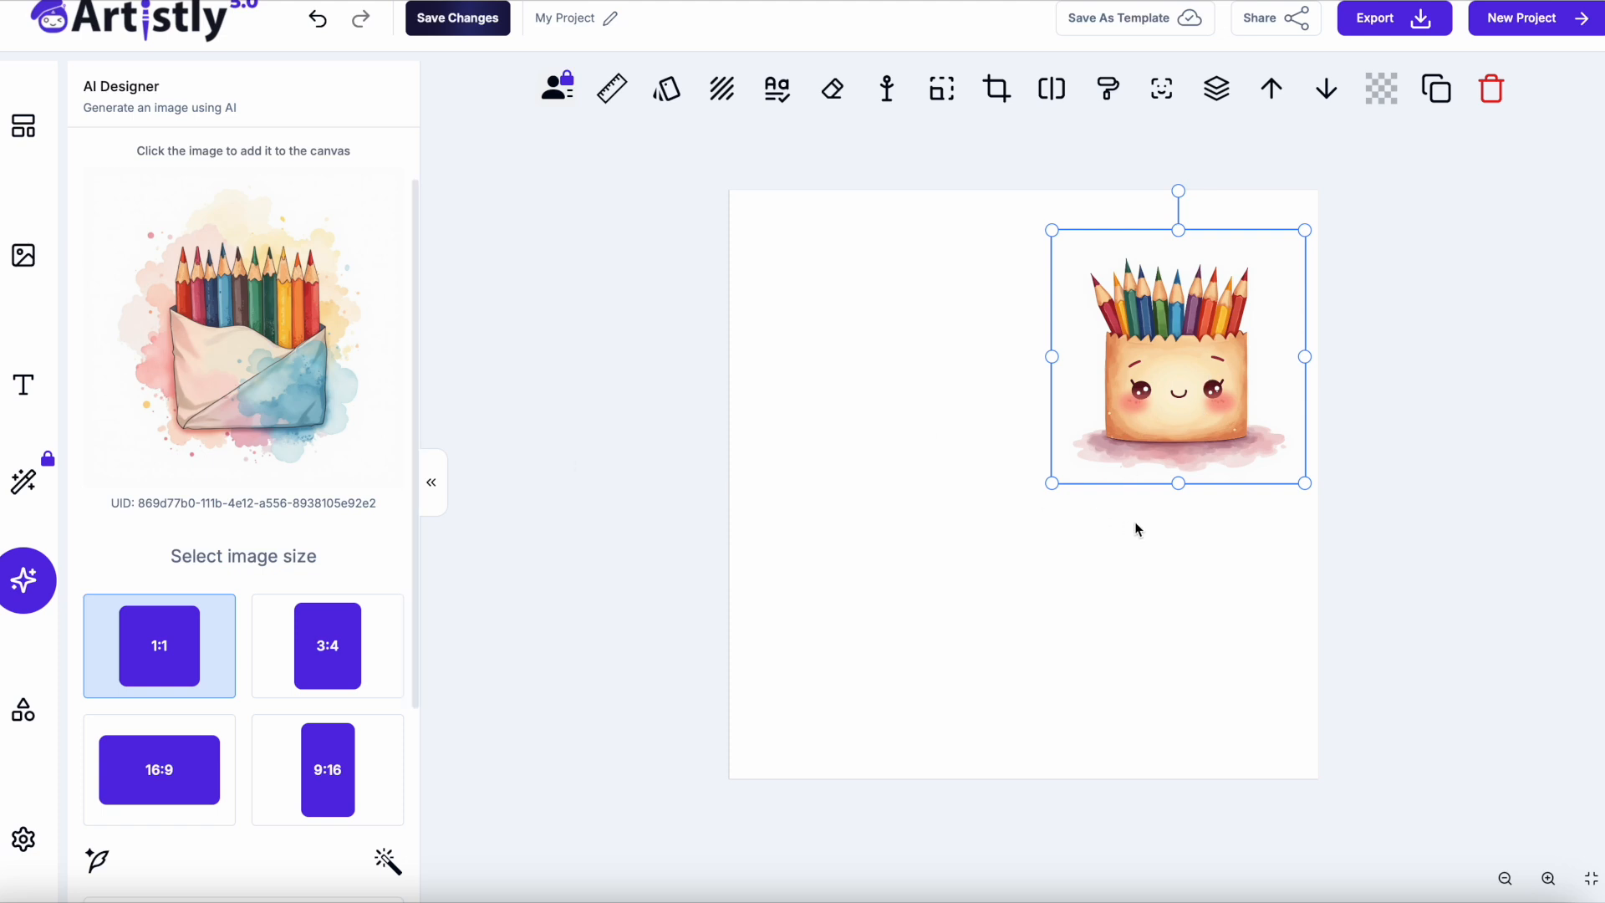
left_click_drag(1051, 484, 794, 740)
left_click(1394, 20)
left_click(1317, 79)
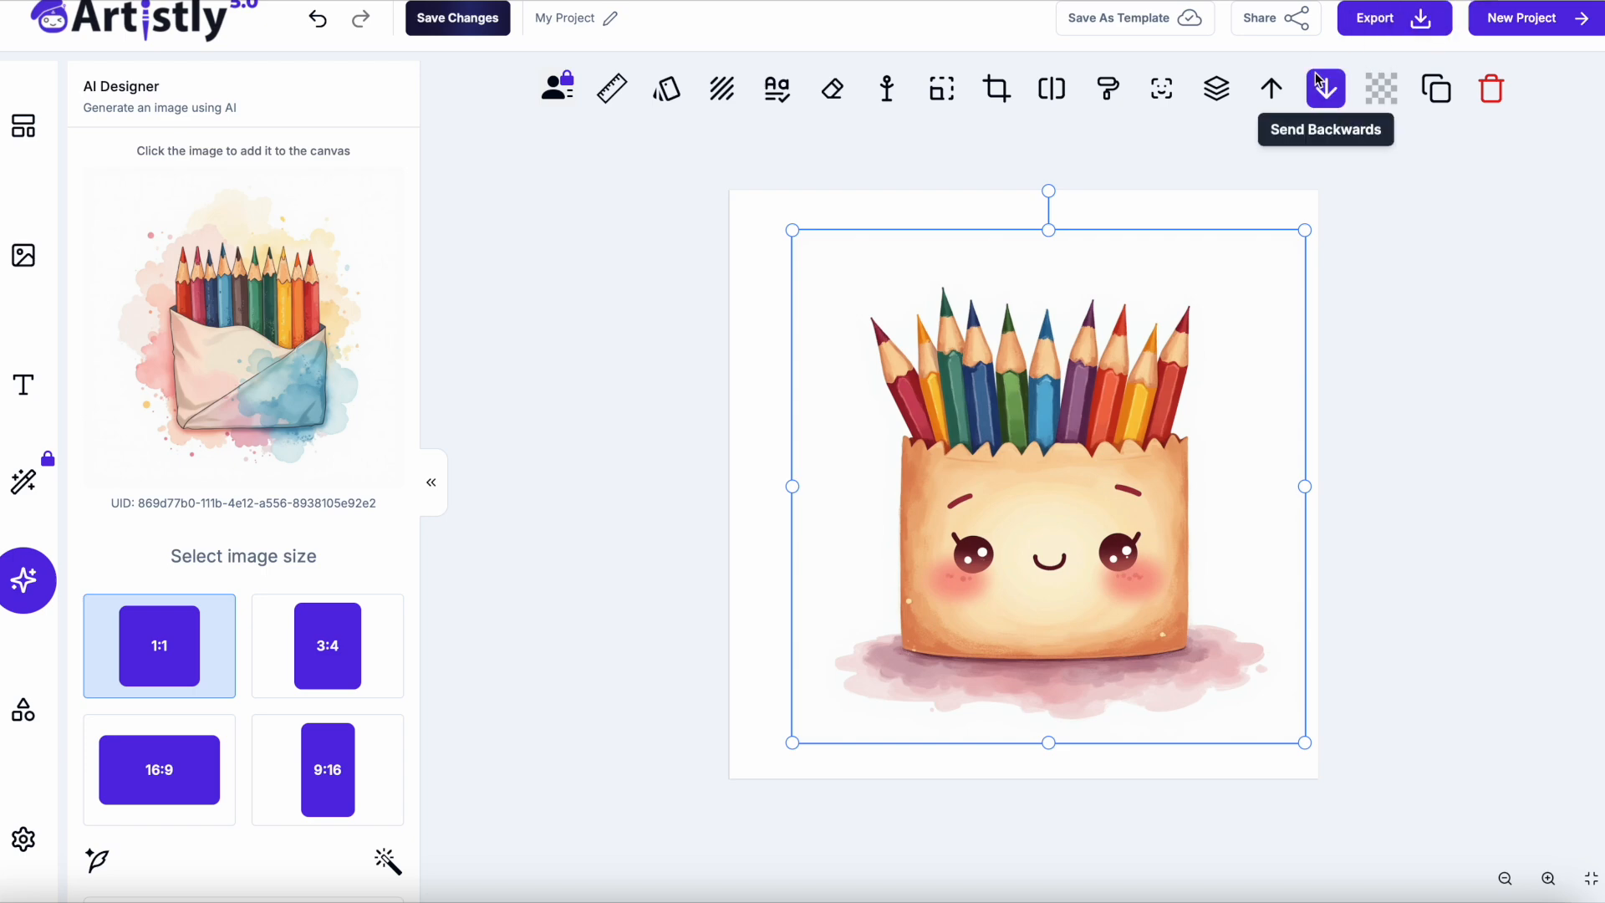
- Clear the pencil packet image from the canvas and generate an image with "packet of coloured pencils" in the prompt replaced by "globe"
key("Delete")
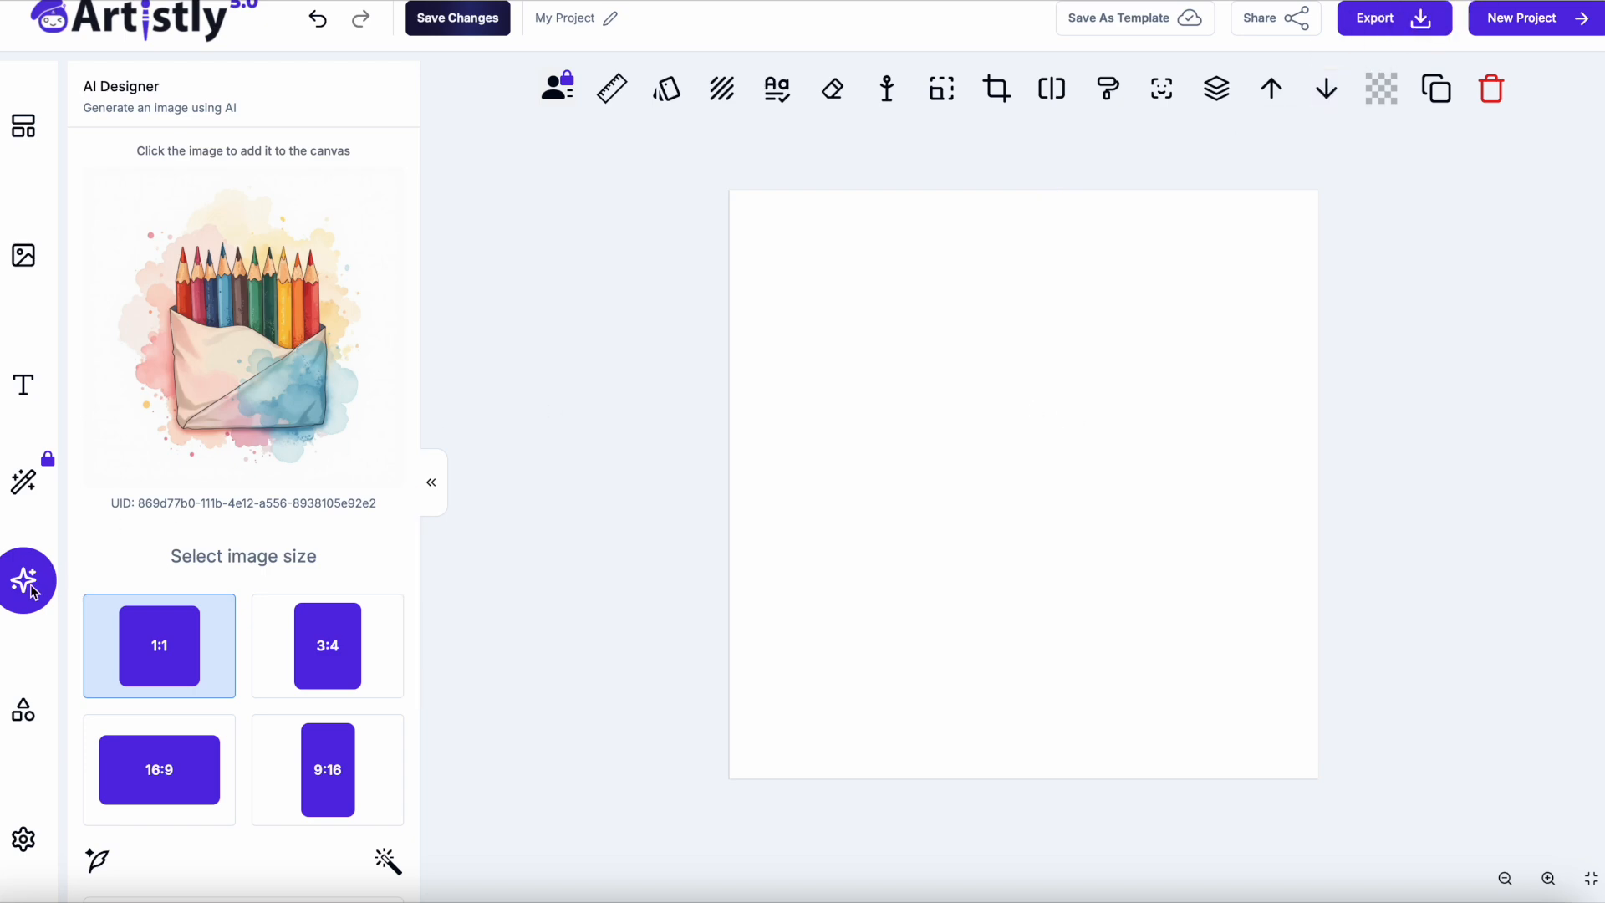
scroll(135, 628, "down", 3)
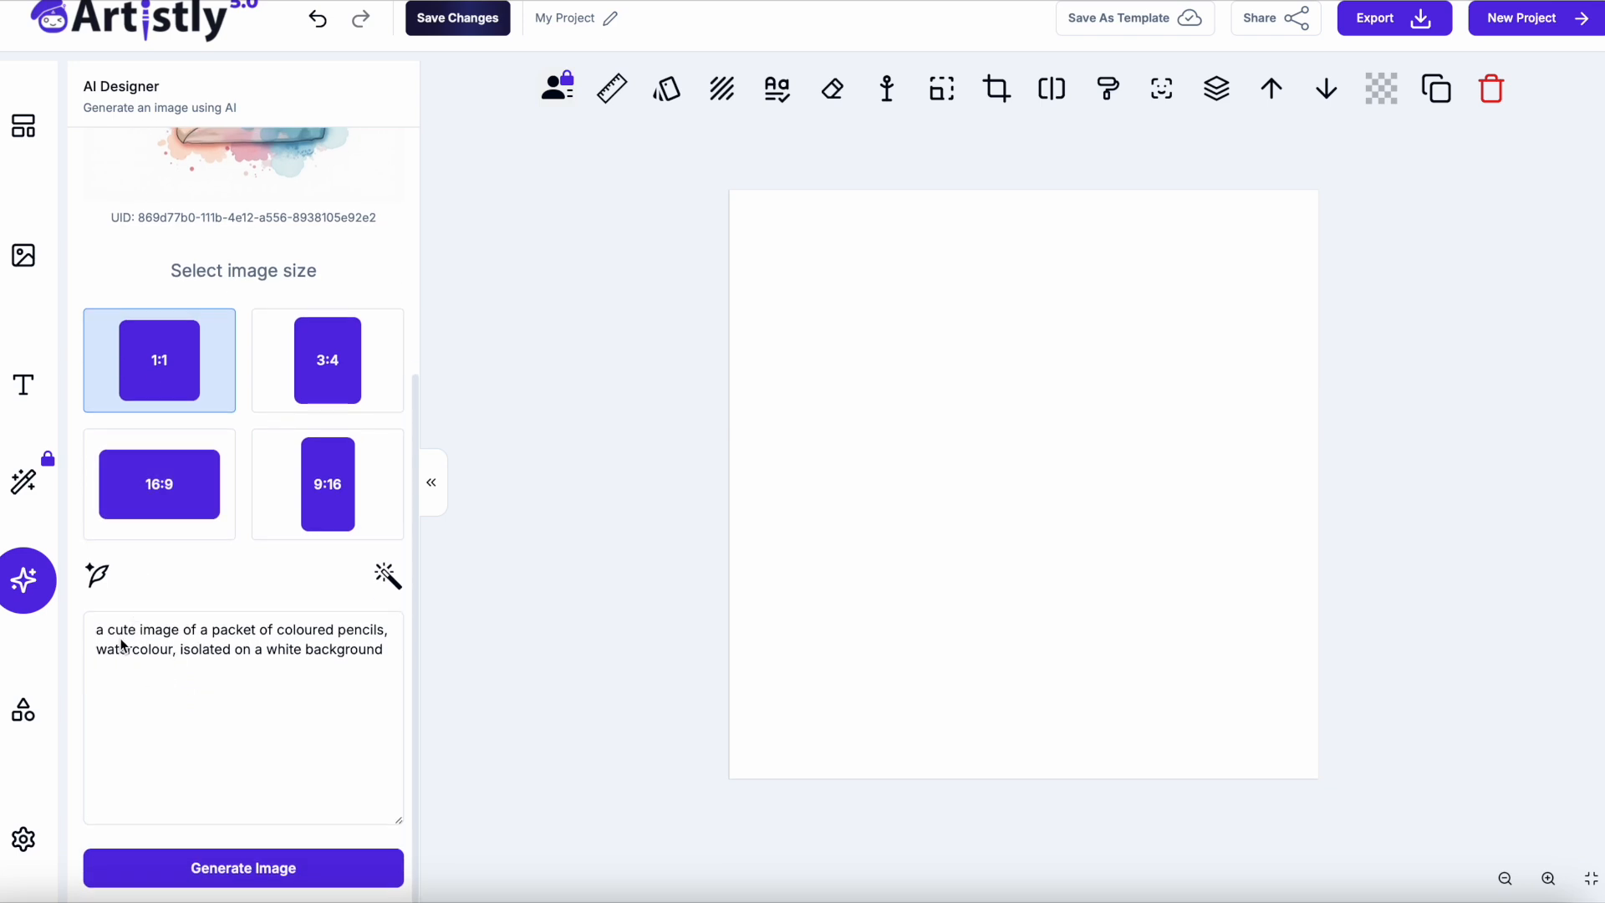
left_click_drag(213, 637, 252, 637)
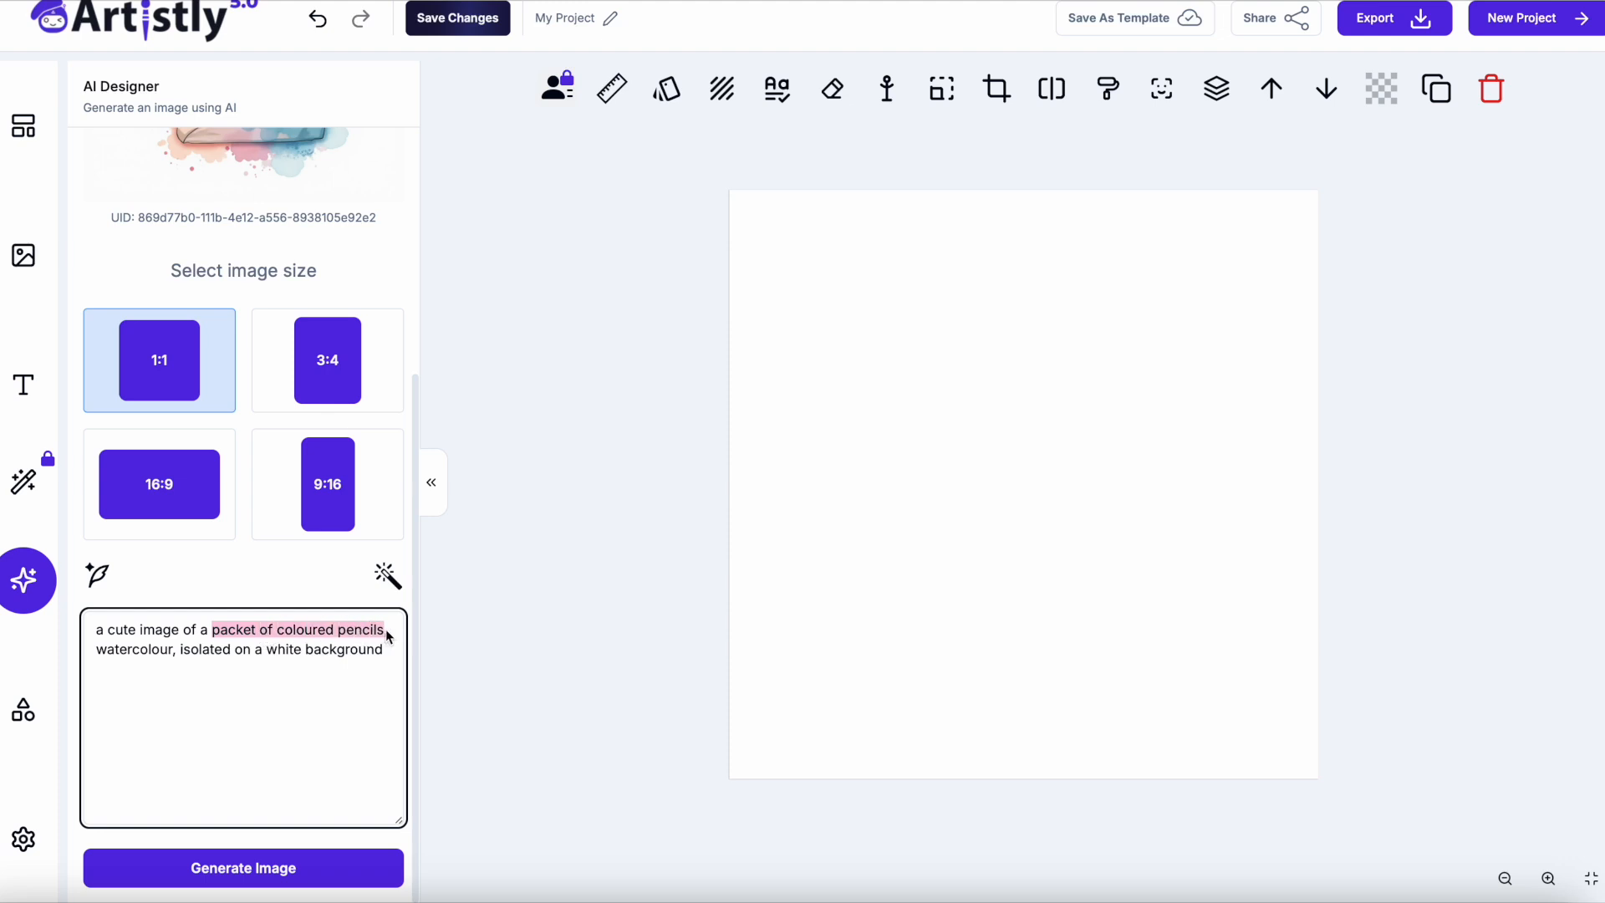
type("glopbe, water")
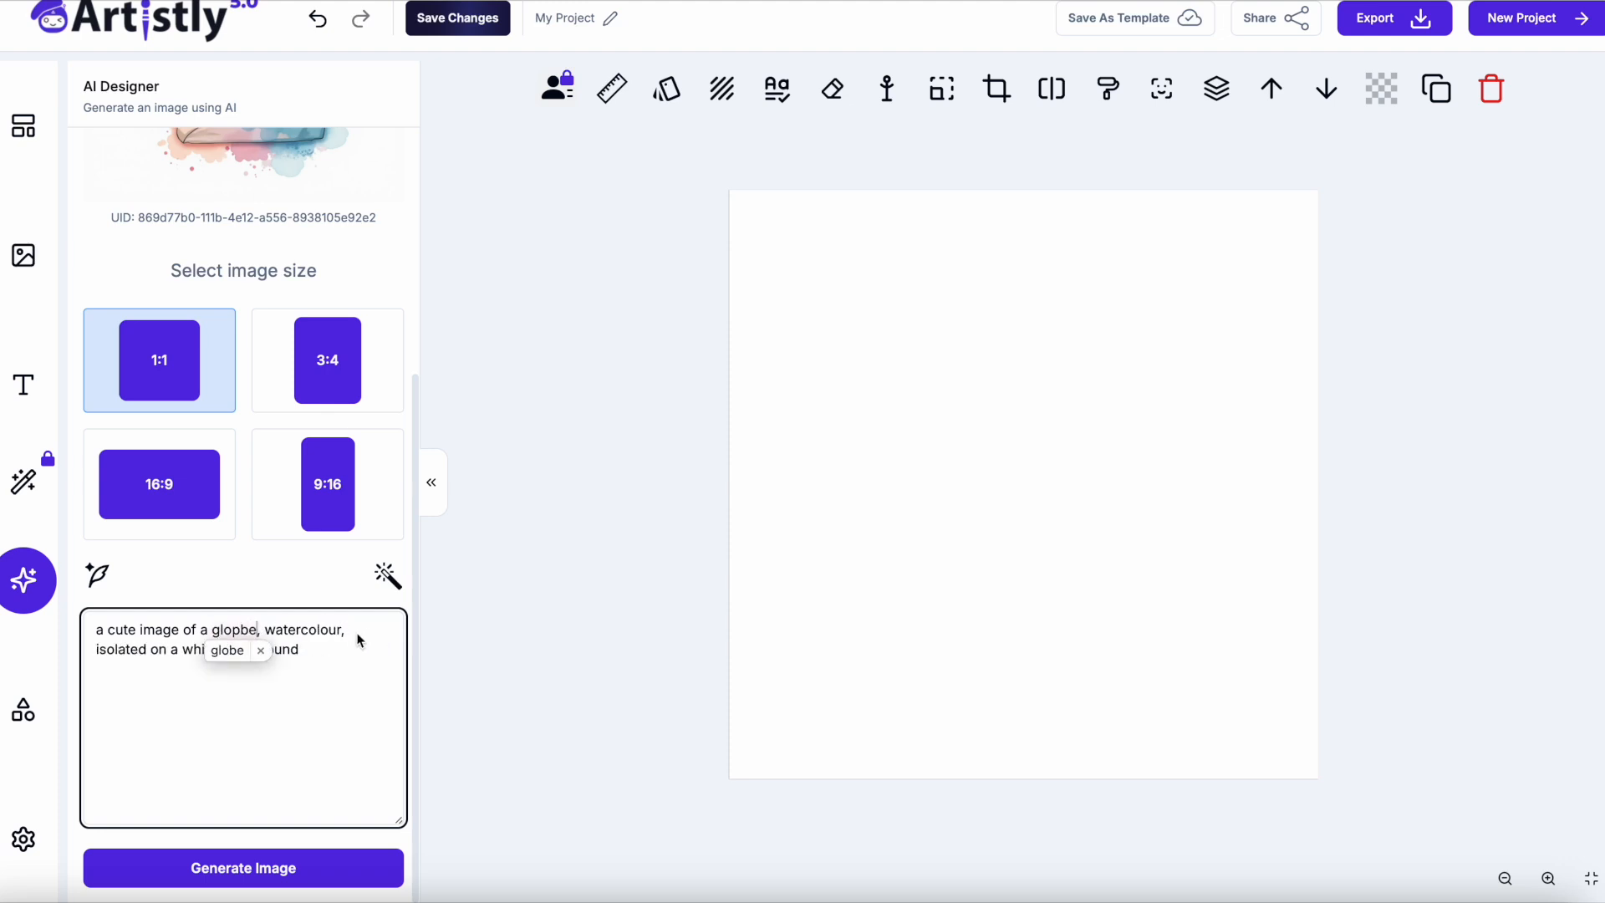
left_click(232, 653)
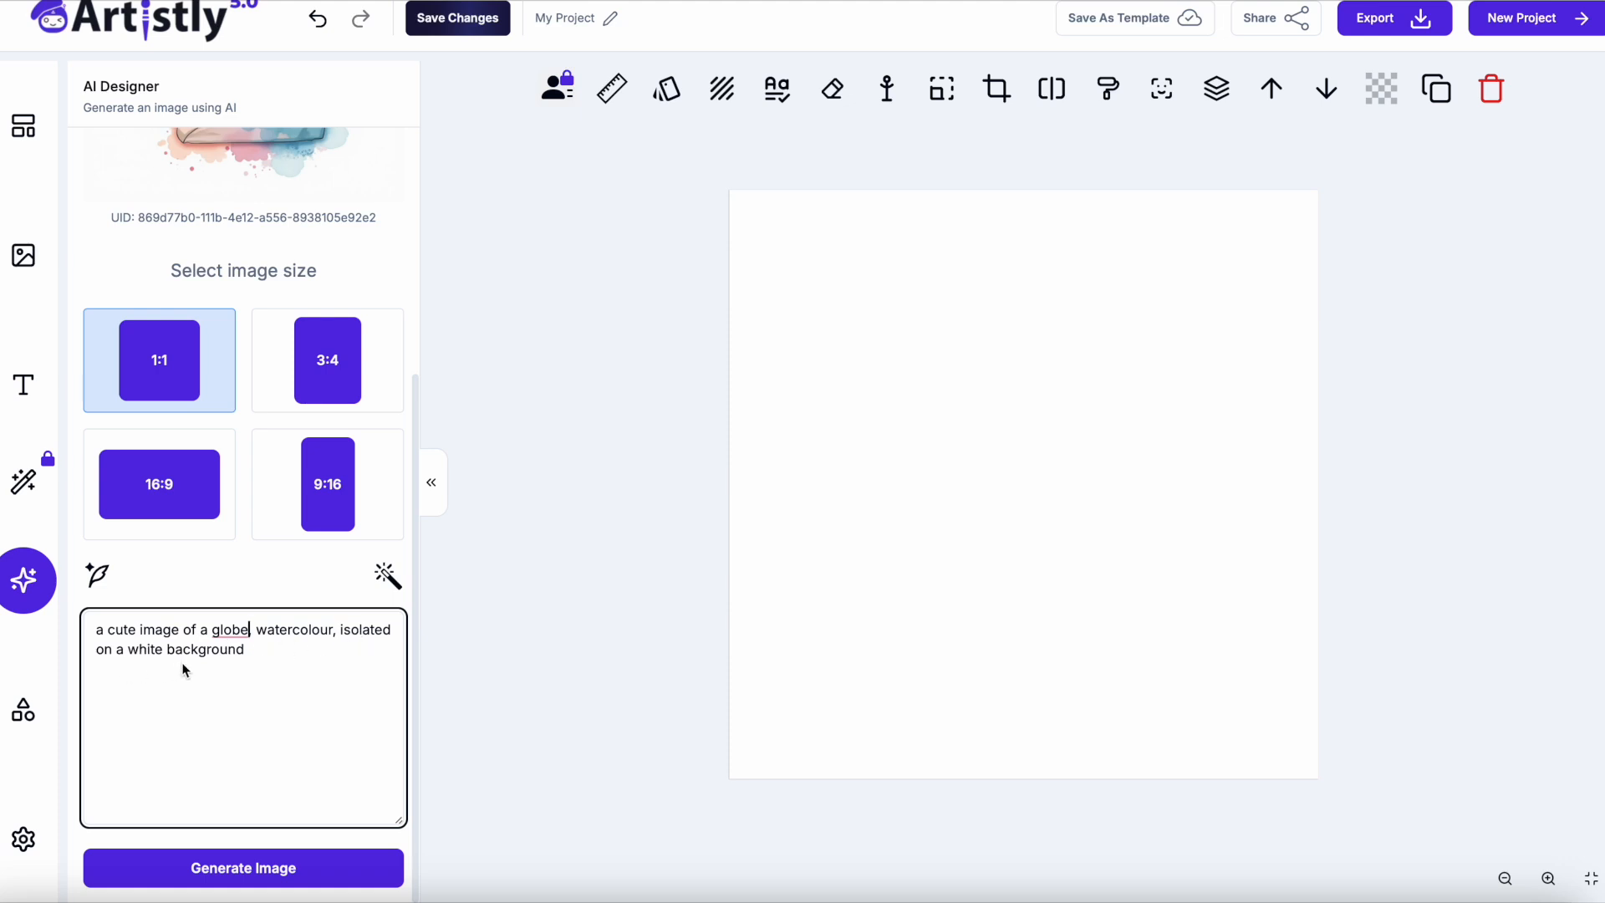
left_click(243, 868)
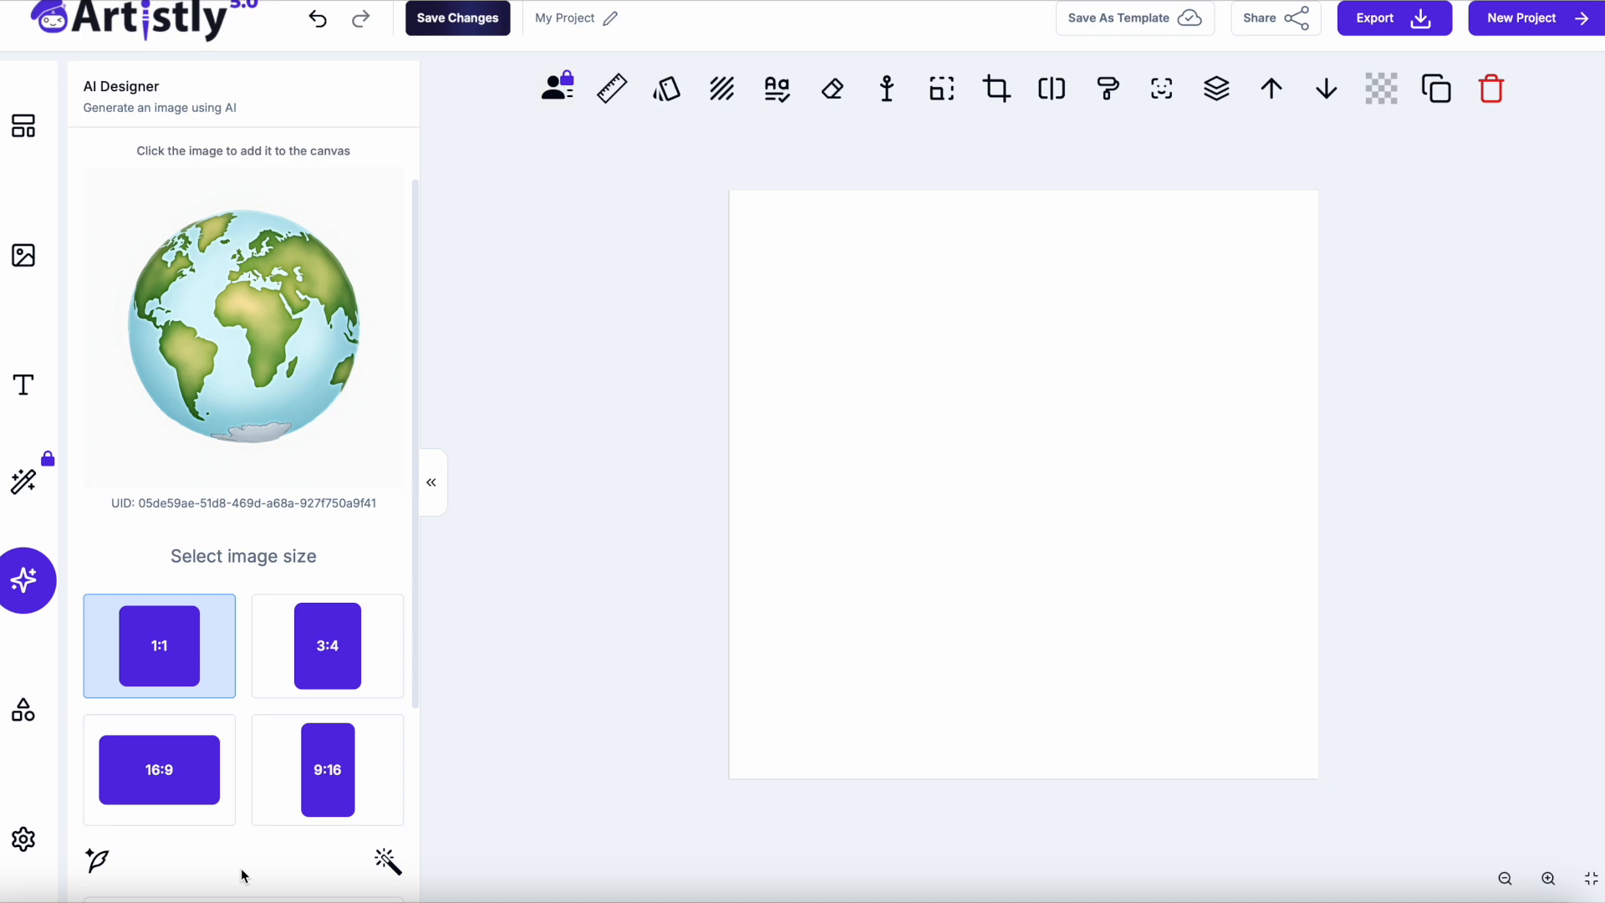
- Change "globe" in the prompt to "school globe on a stand" and generate the image again
scroll(122, 775, "down", 3)
left_click(213, 634)
type("school globe")
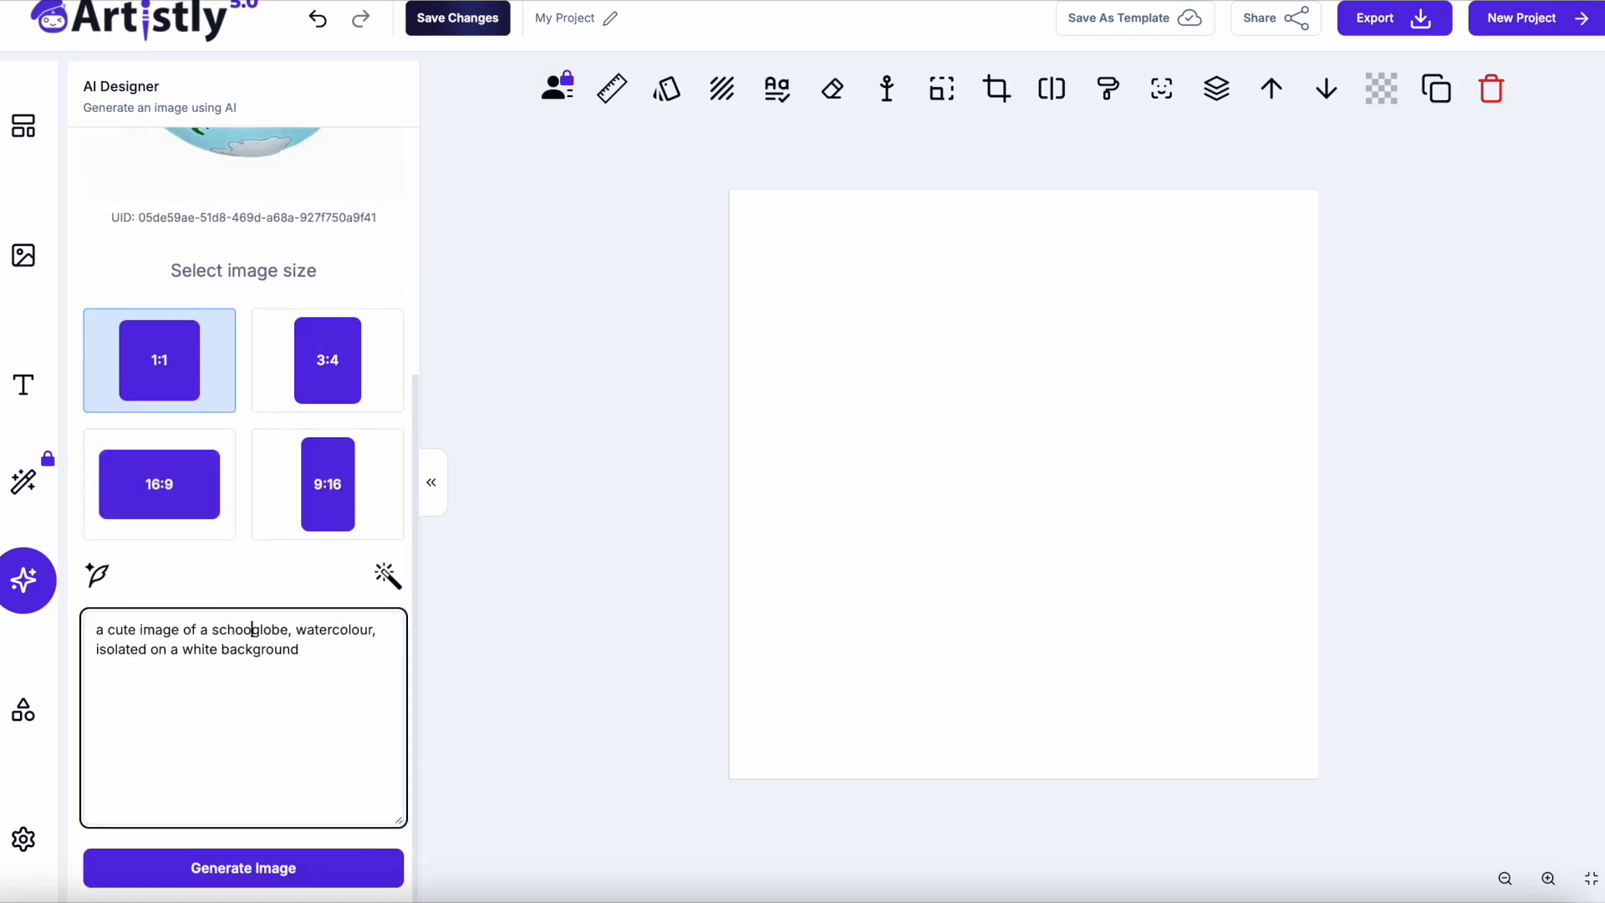
type(" on a stand")
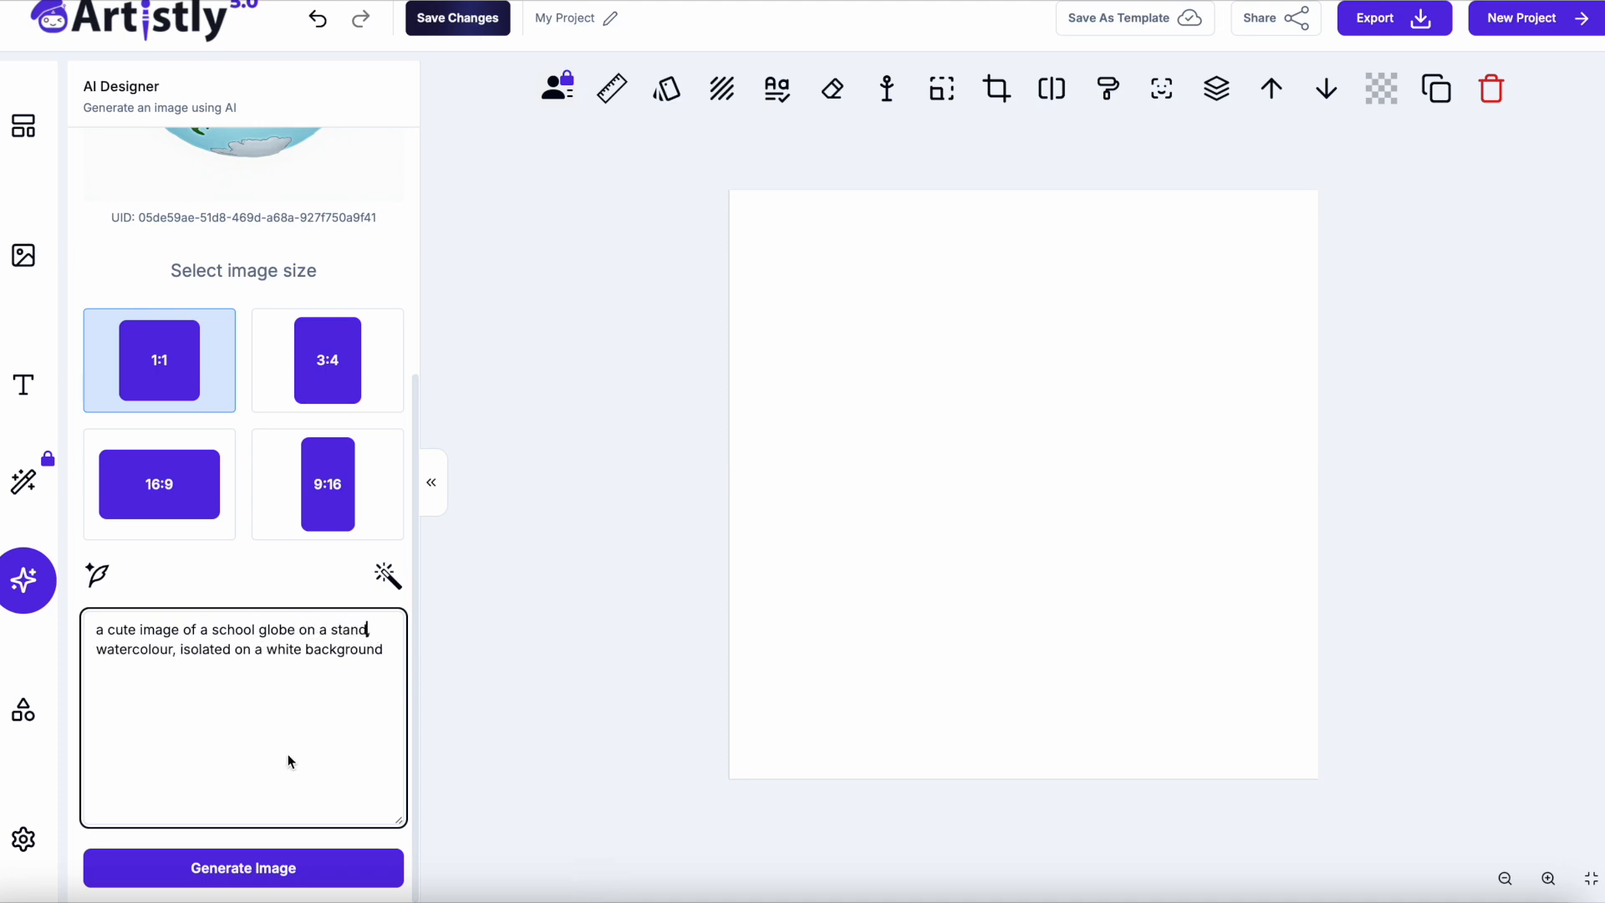
left_click(268, 870)
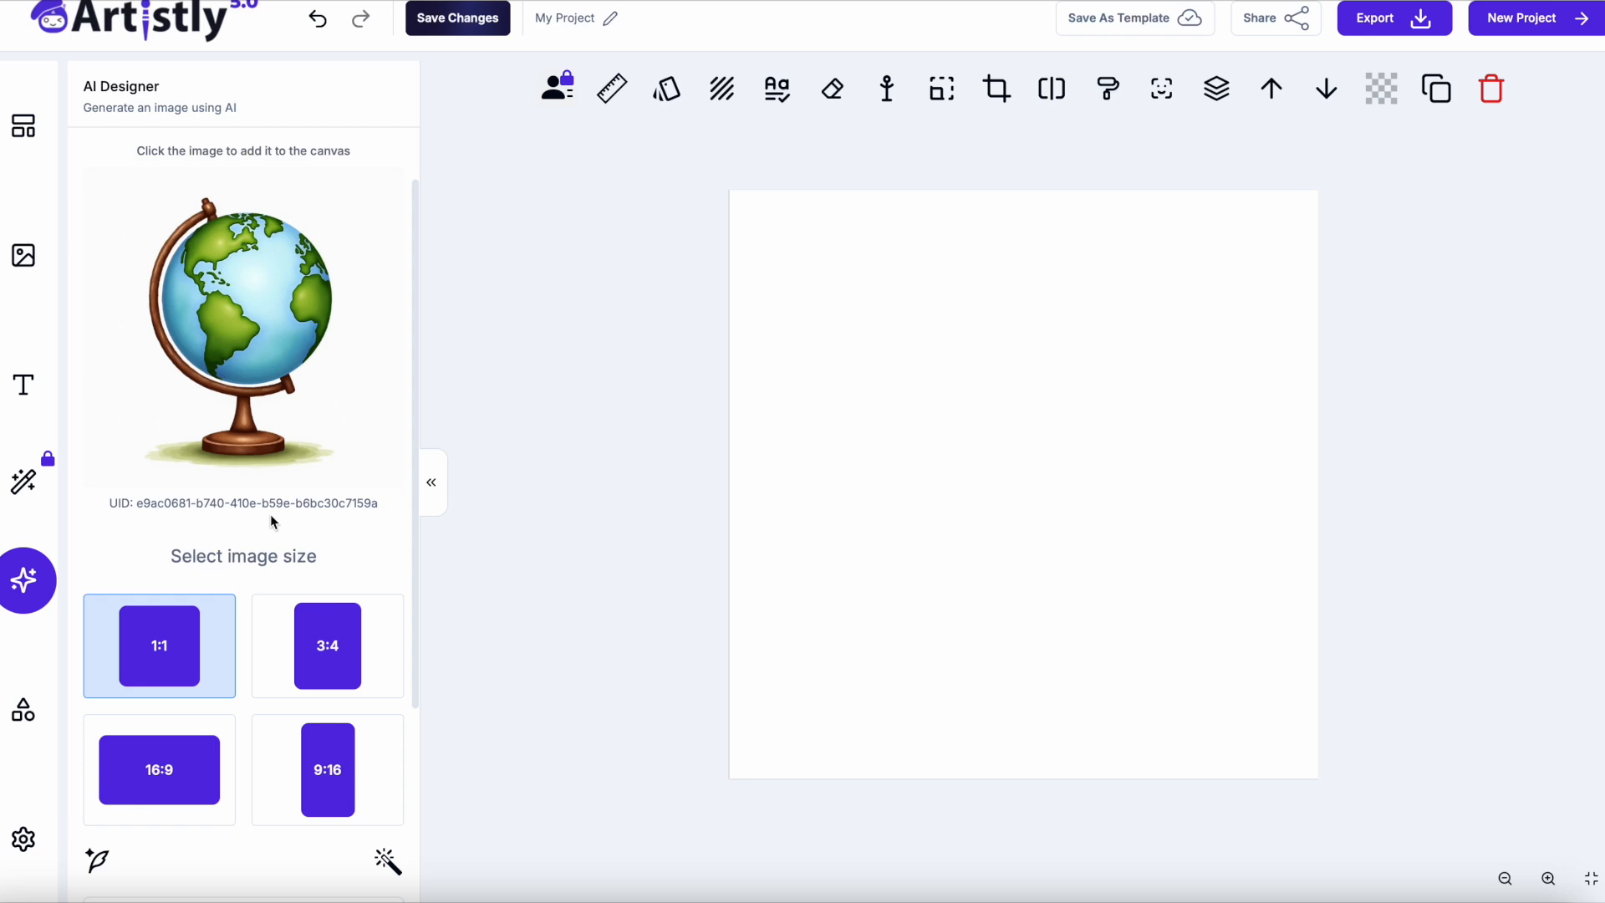
- Add the generated globe on a stand to the canvas and export the design as a PNG
left_click(215, 336)
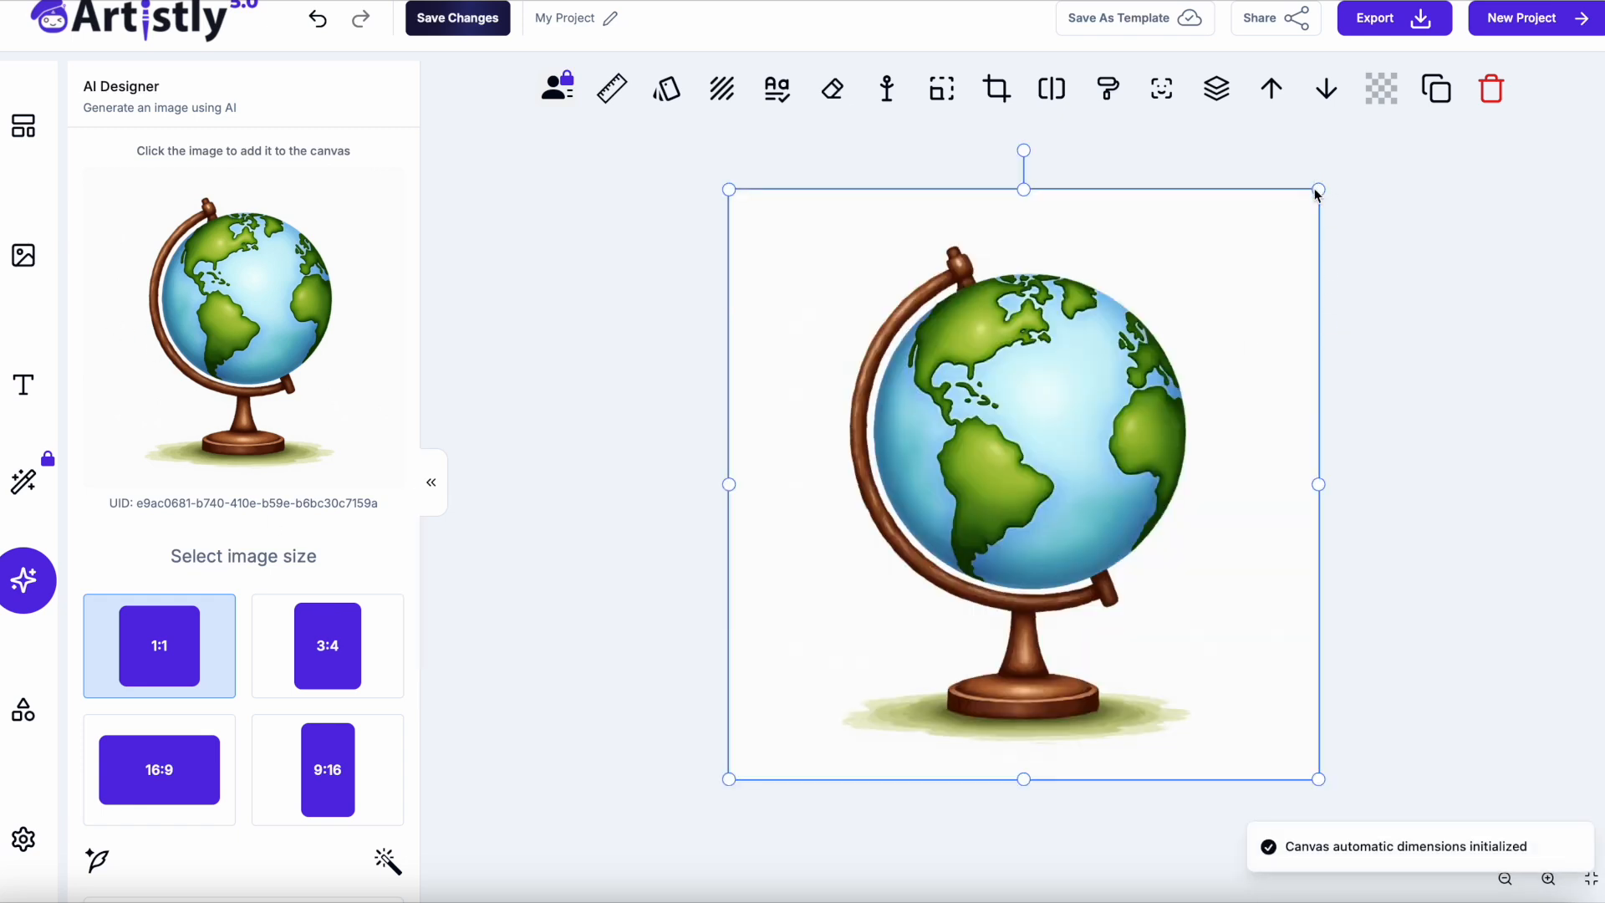
left_click(1428, 23)
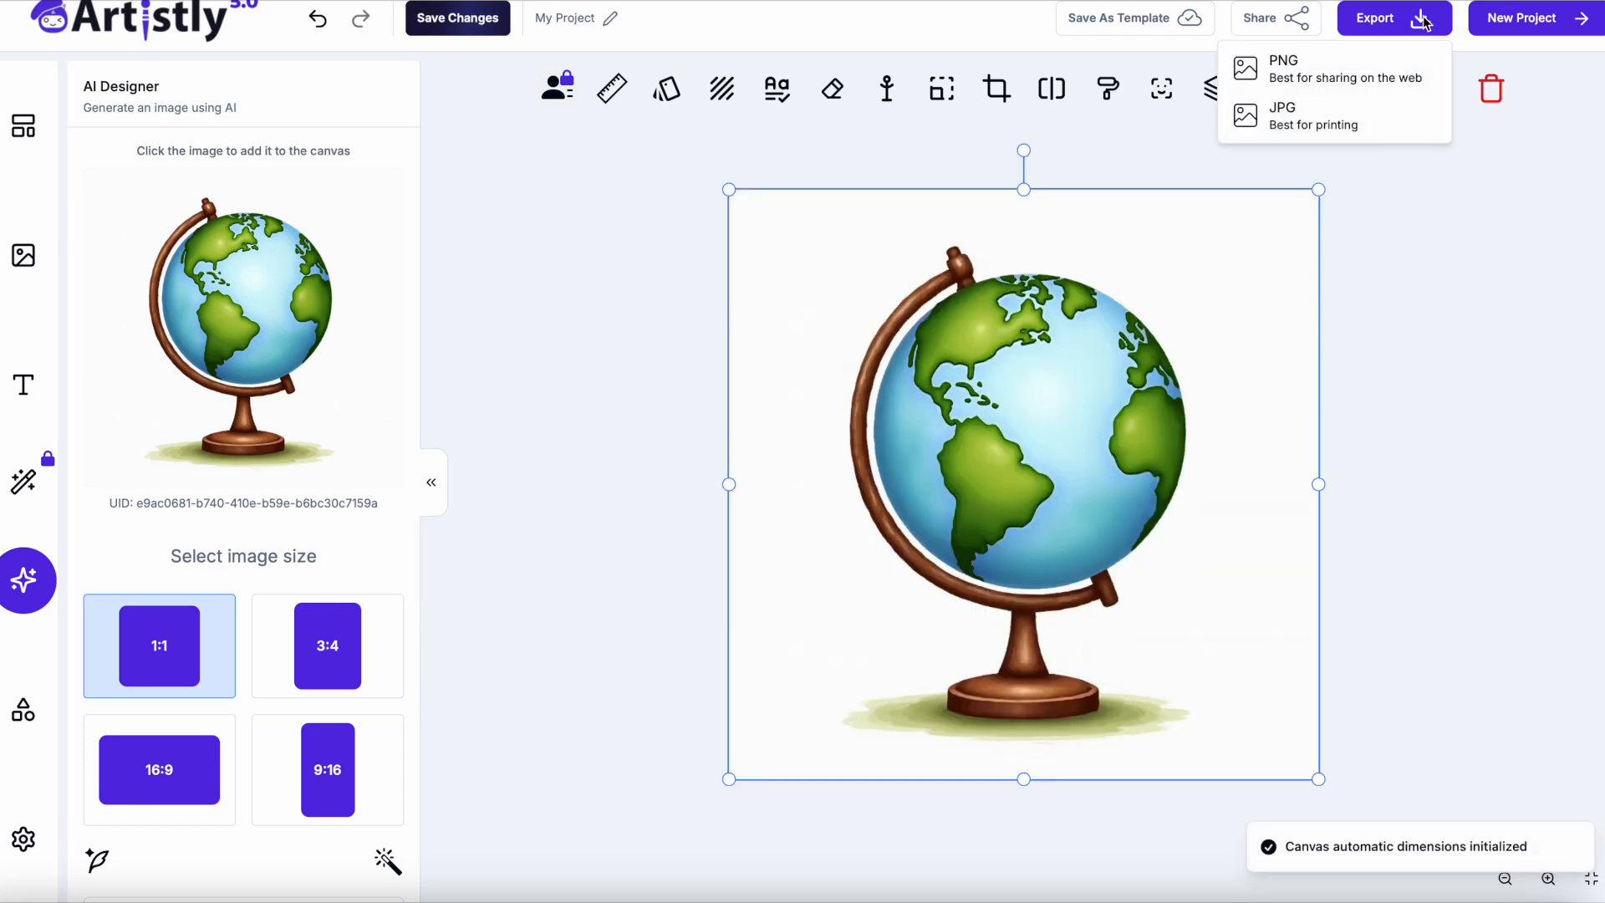
left_click(1371, 71)
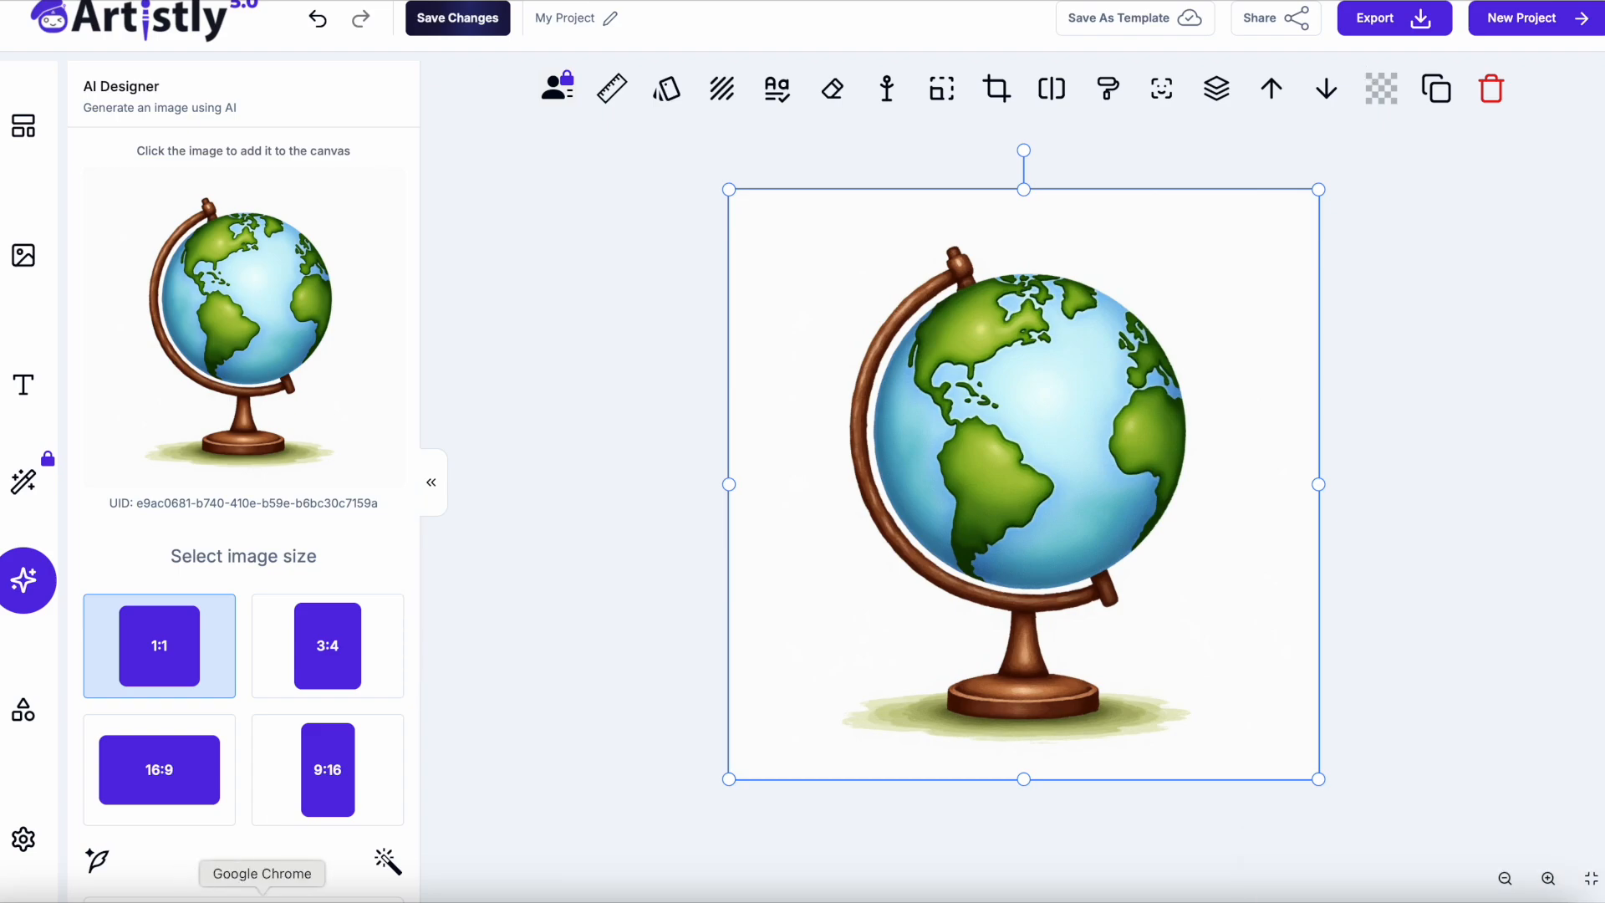
- Check the teacher item list in ChatGPT and replace "school globe" in the Artistly prompt with "coffee mug with "Teacher" on it"
left_click(261, 898)
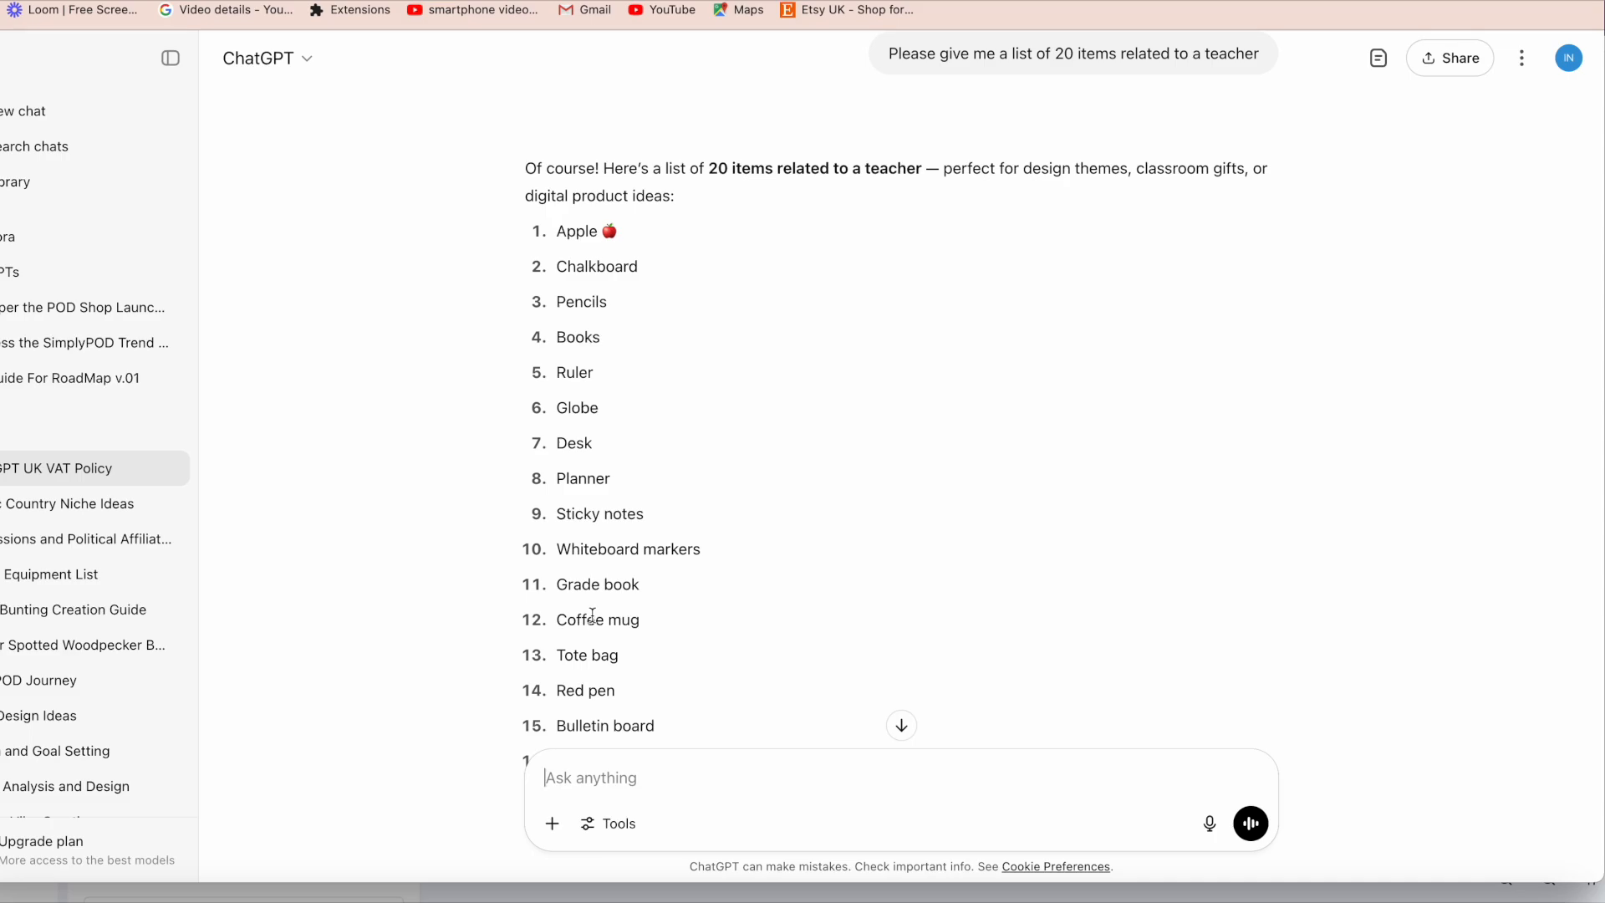
left_click(315, 896)
scroll(258, 656, "down", 2)
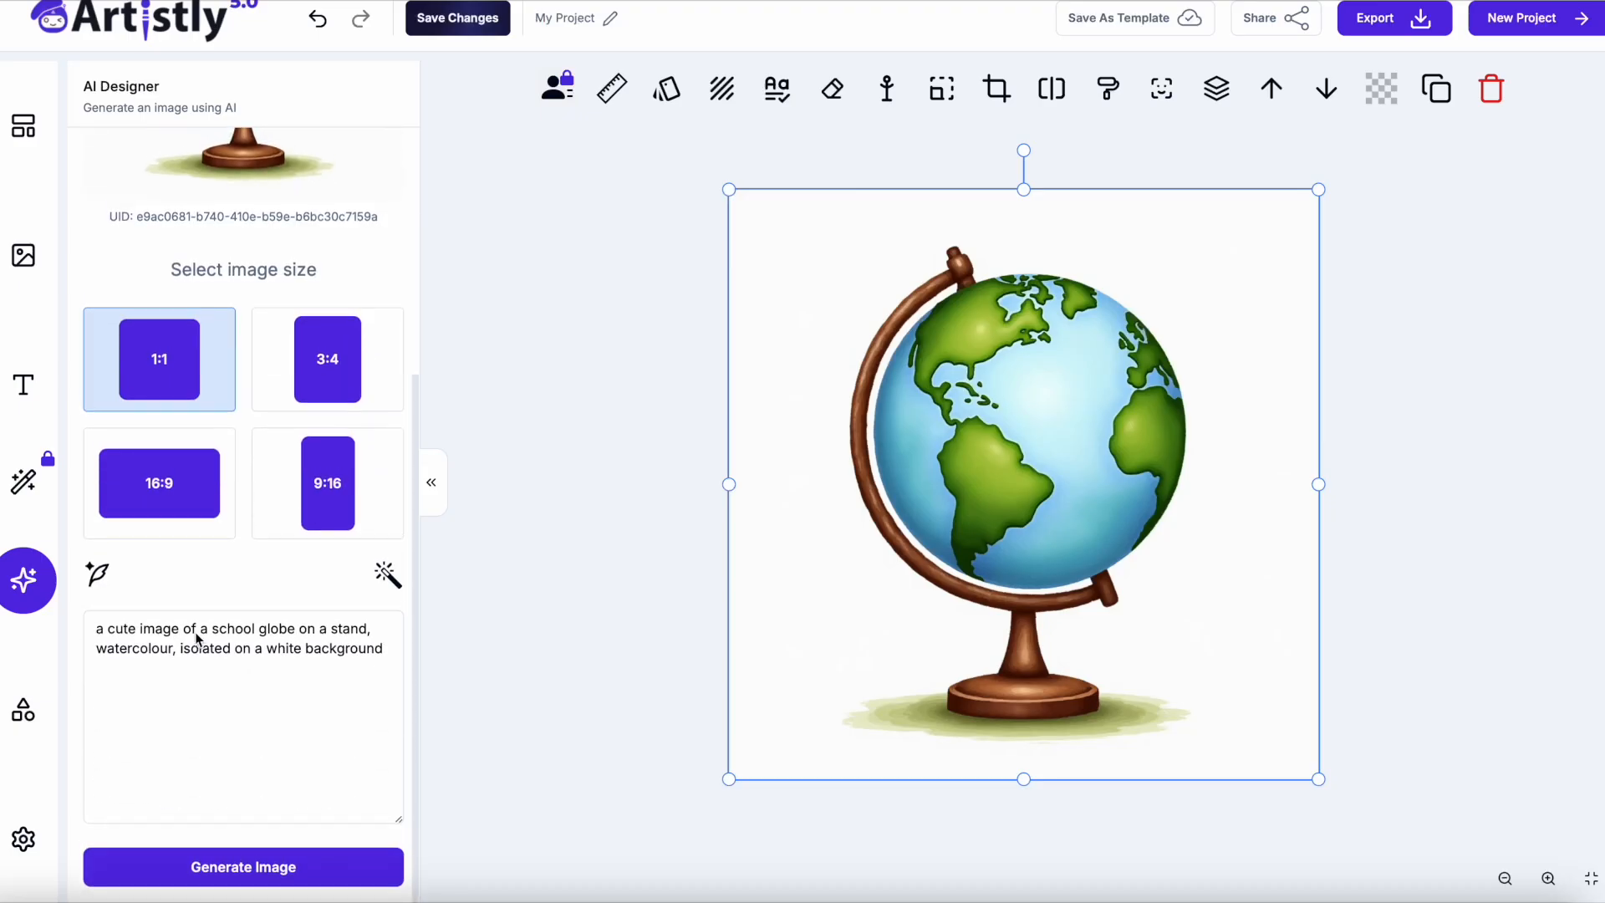
left_click_drag(214, 630, 287, 631)
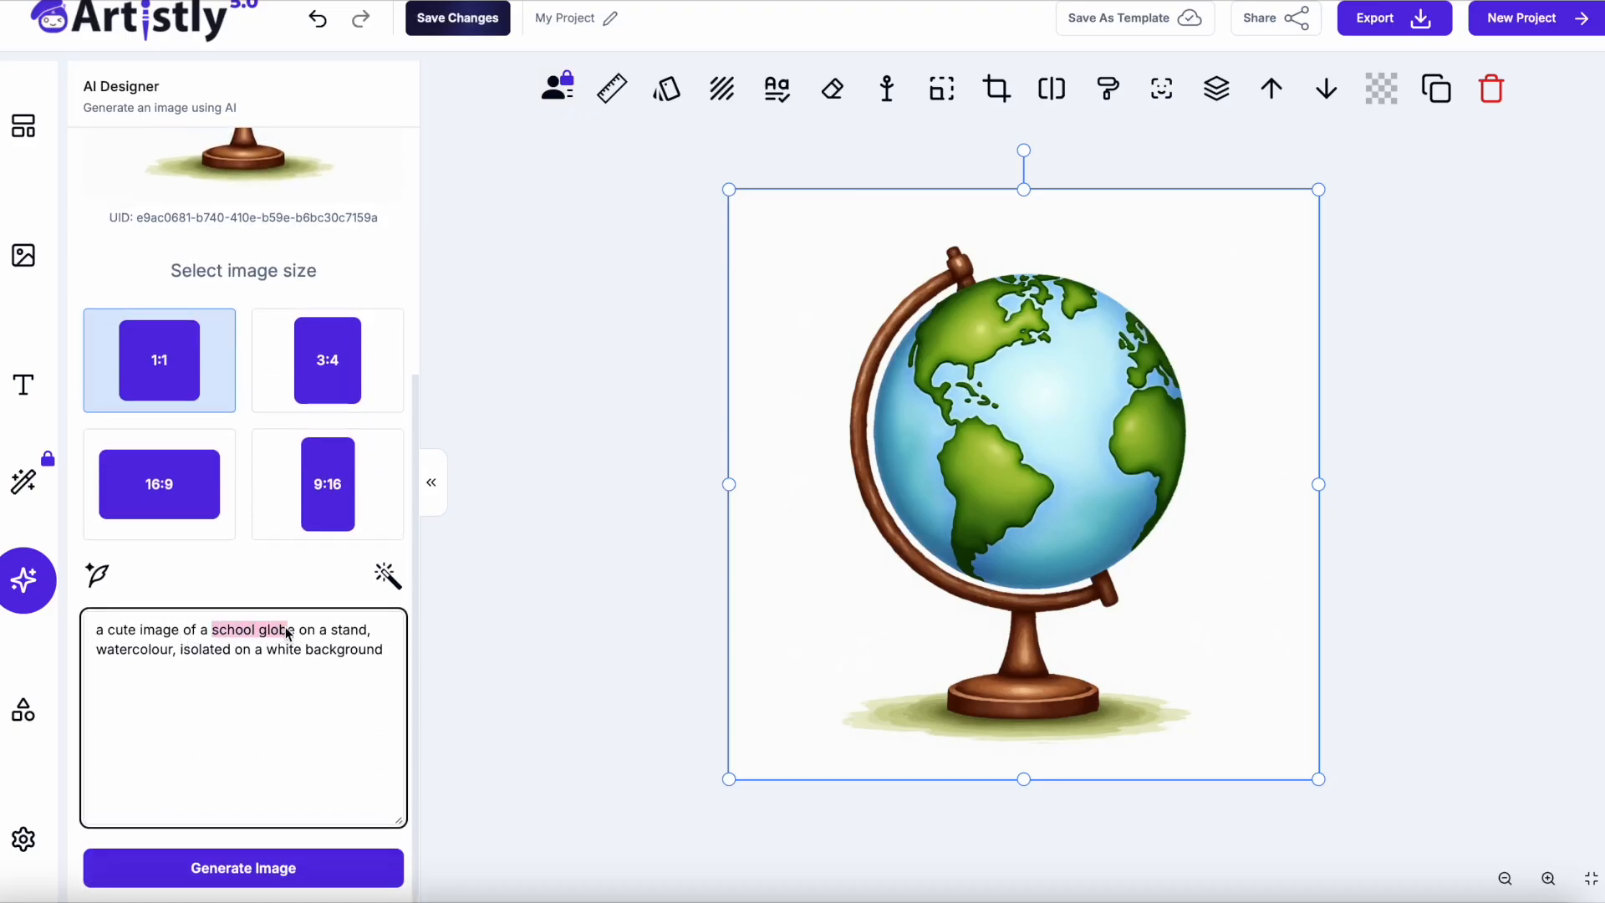
type("coffee mug with ")
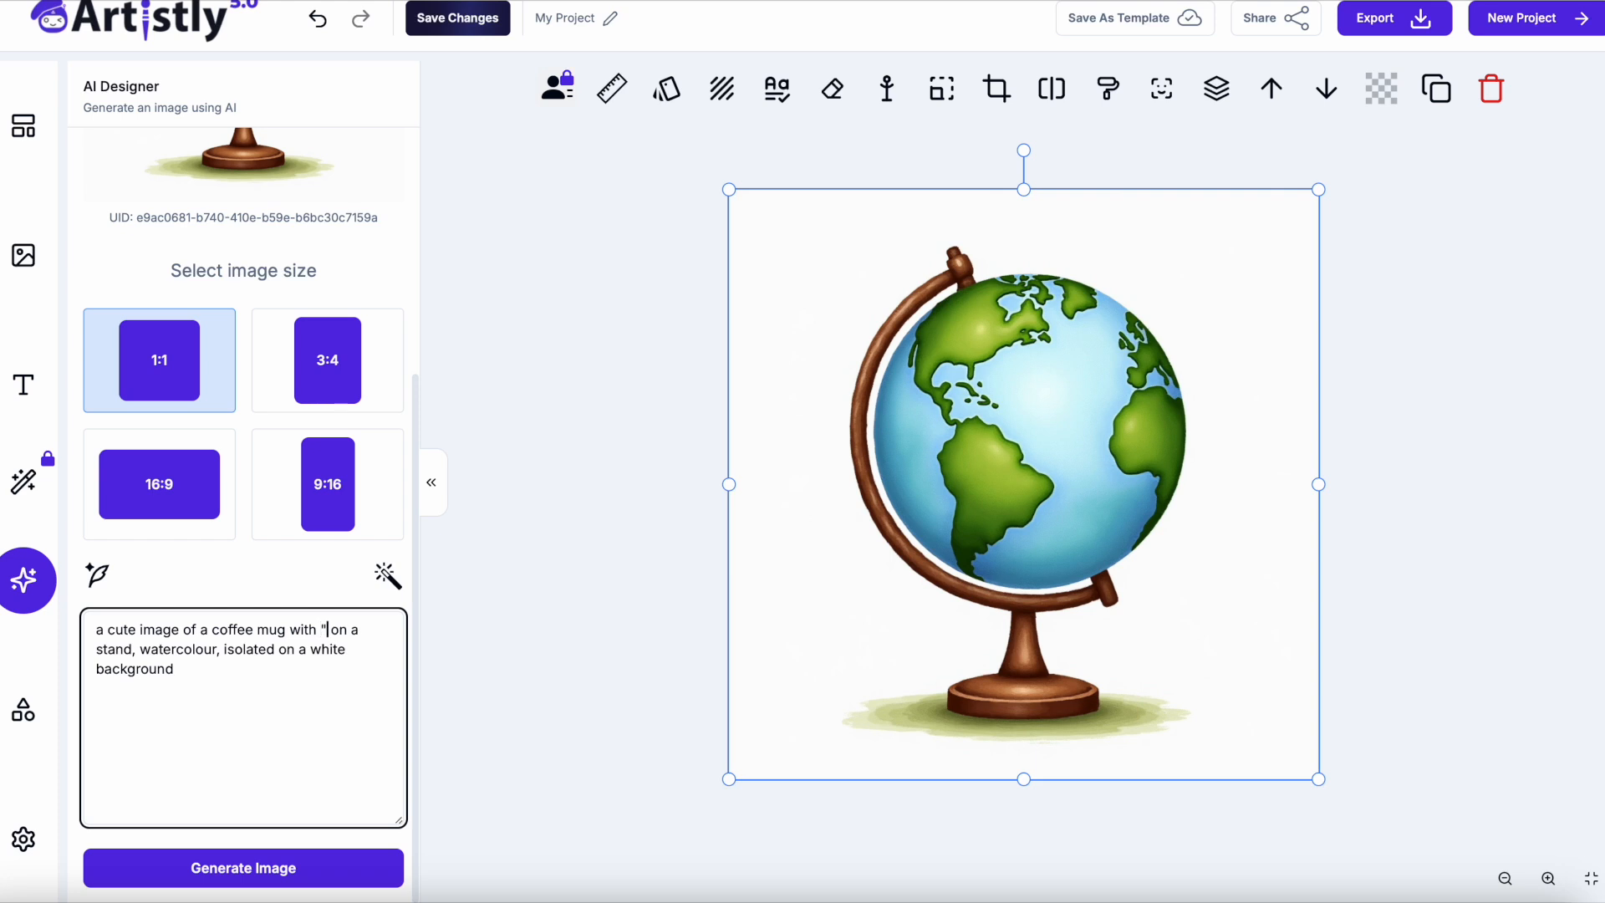
type("\"Teacher\" on it")
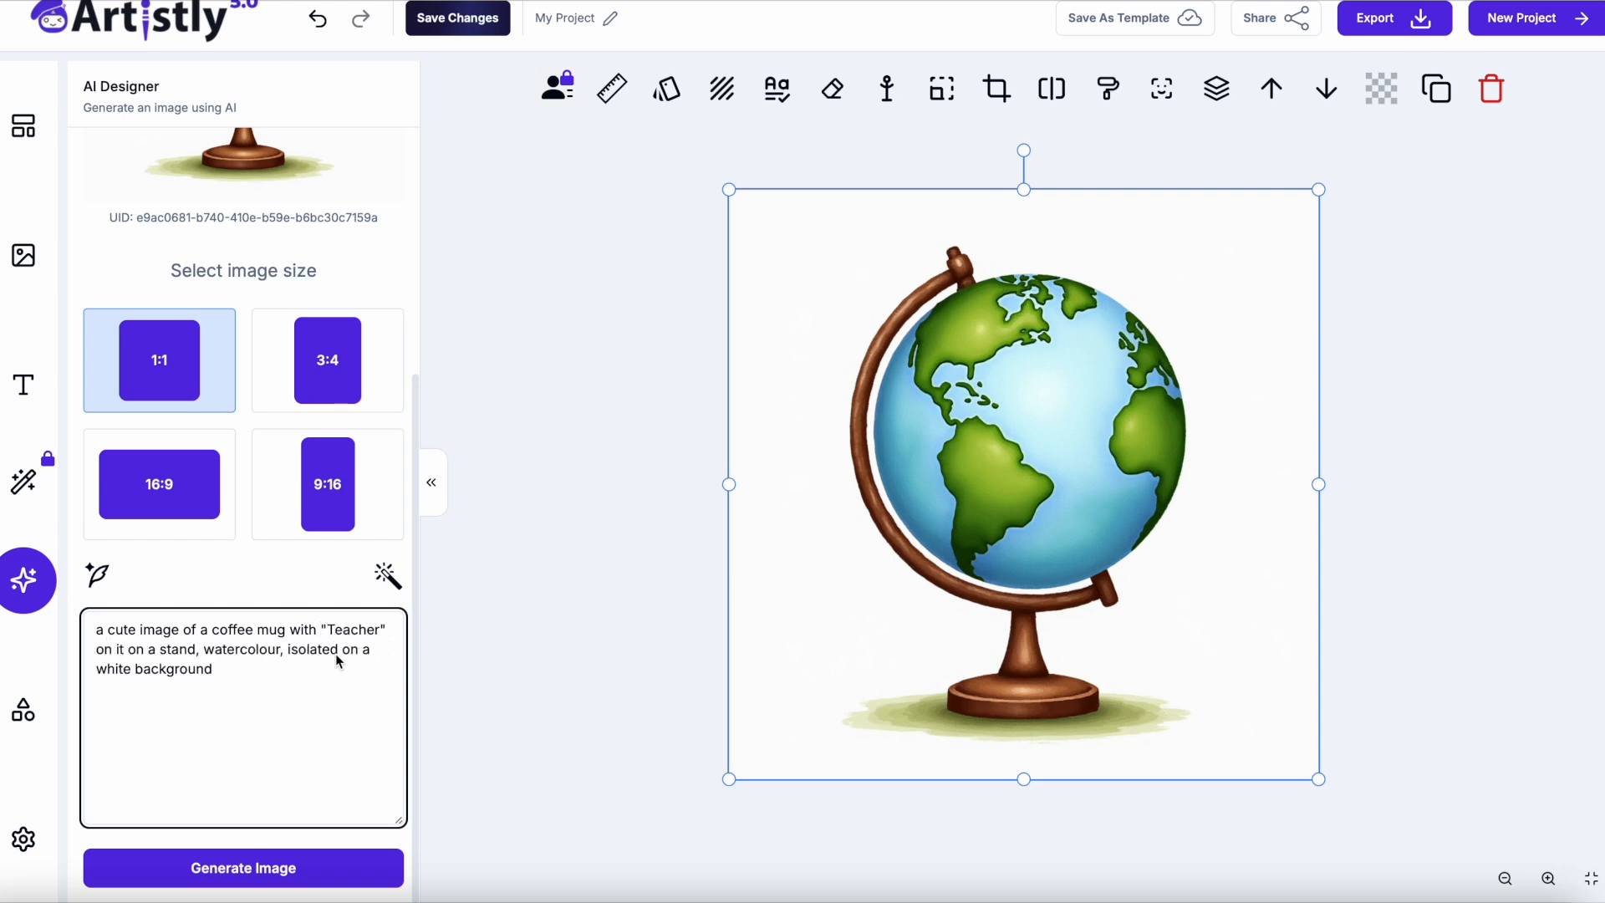
- Remove "on a stand" from the coffee mug prompt and generate the image
left_click_drag(129, 653, 206, 653)
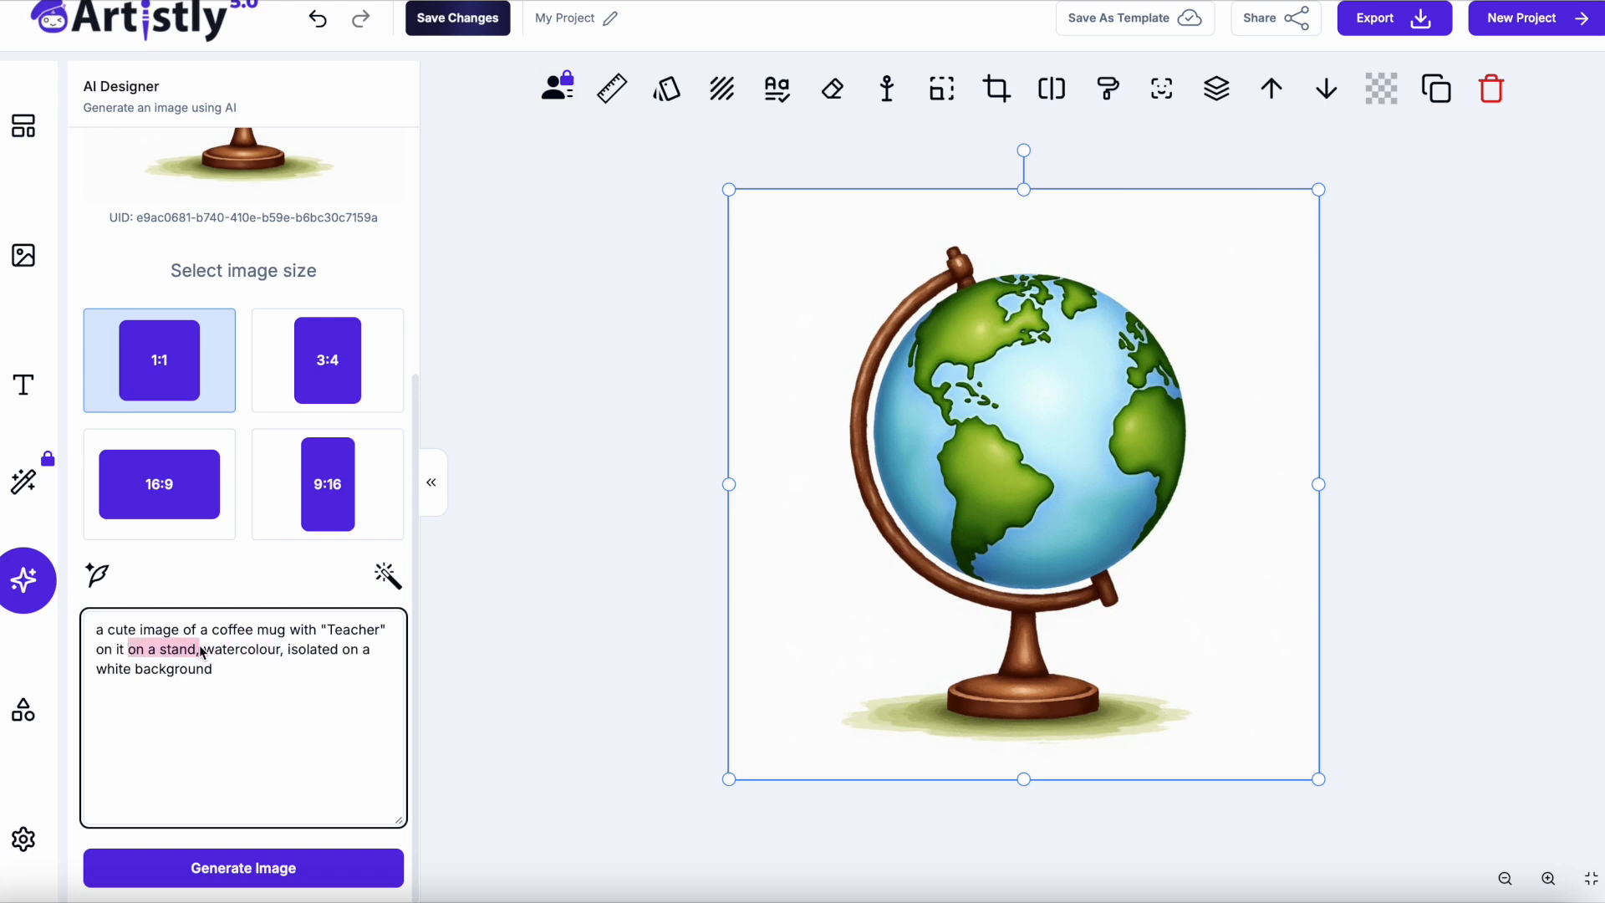
key("BackSpace")
key("BackSpace")
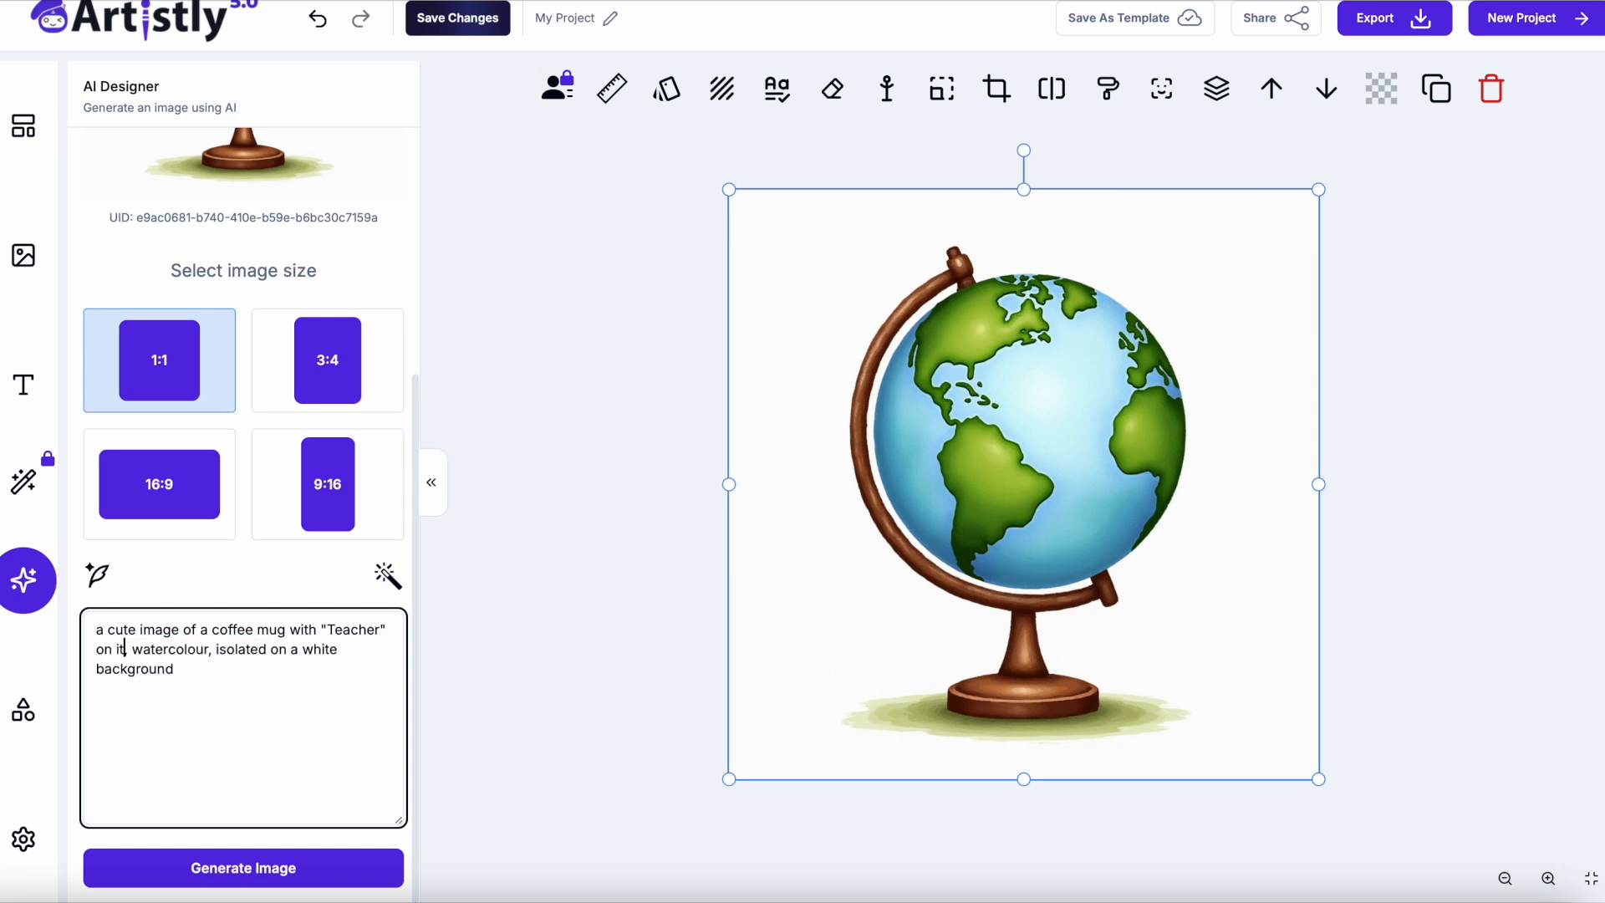
left_click(291, 866)
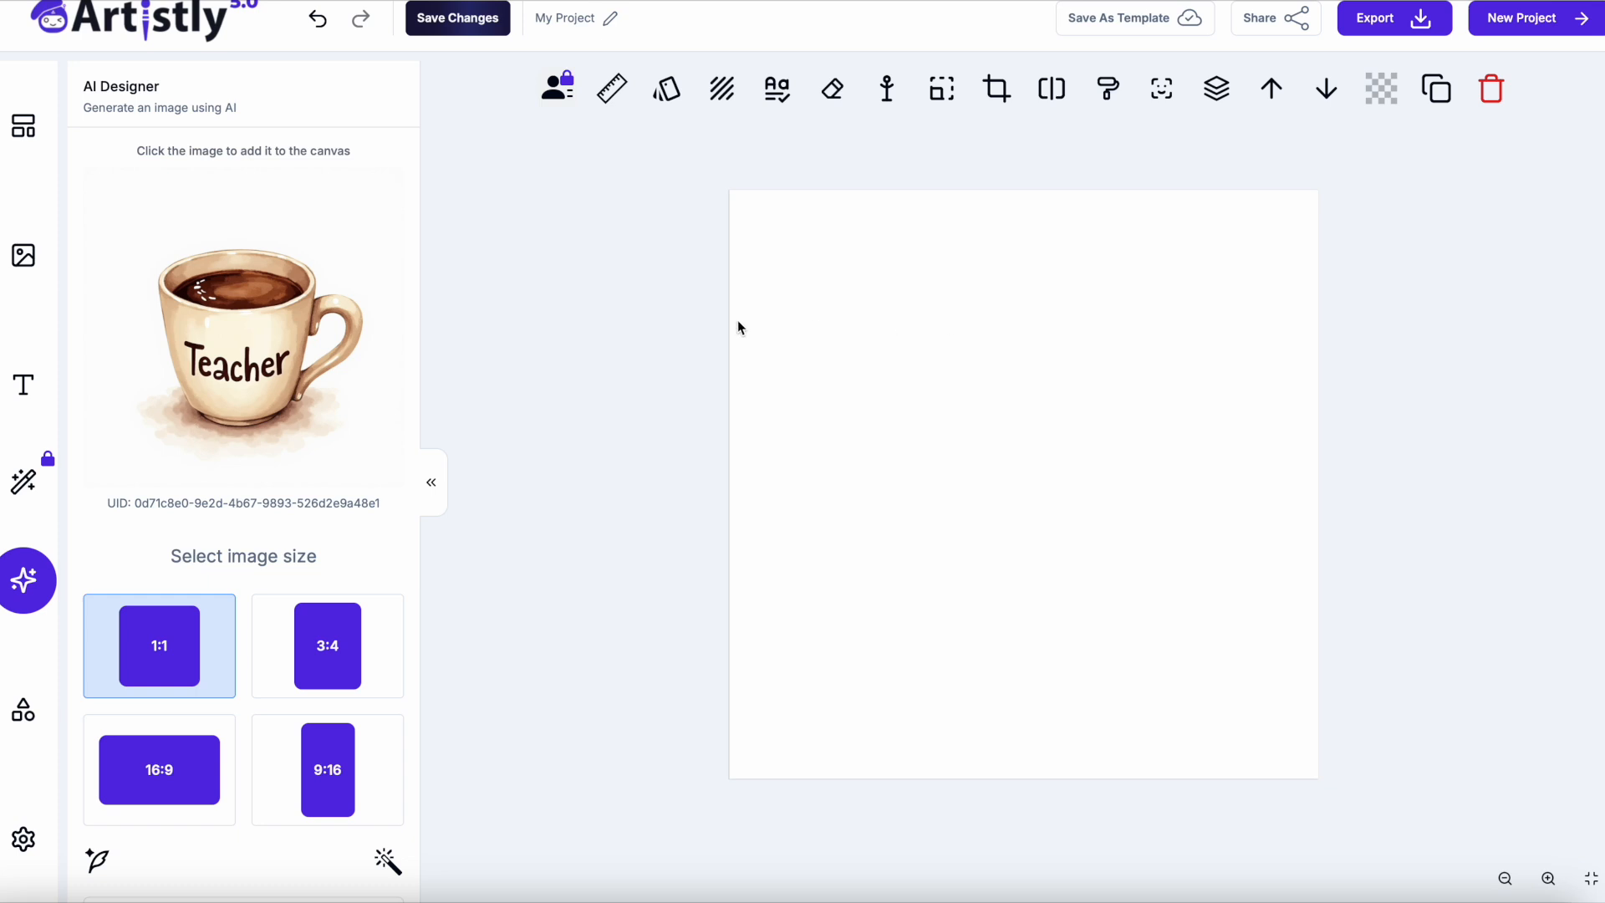
- Add the coffee mug image at about half width in the canvas's upper-right area and generate another variation from the same prompt
left_click(232, 352)
left_click_drag(731, 192, 1057, 530)
left_click_drag(1162, 706, 1158, 386)
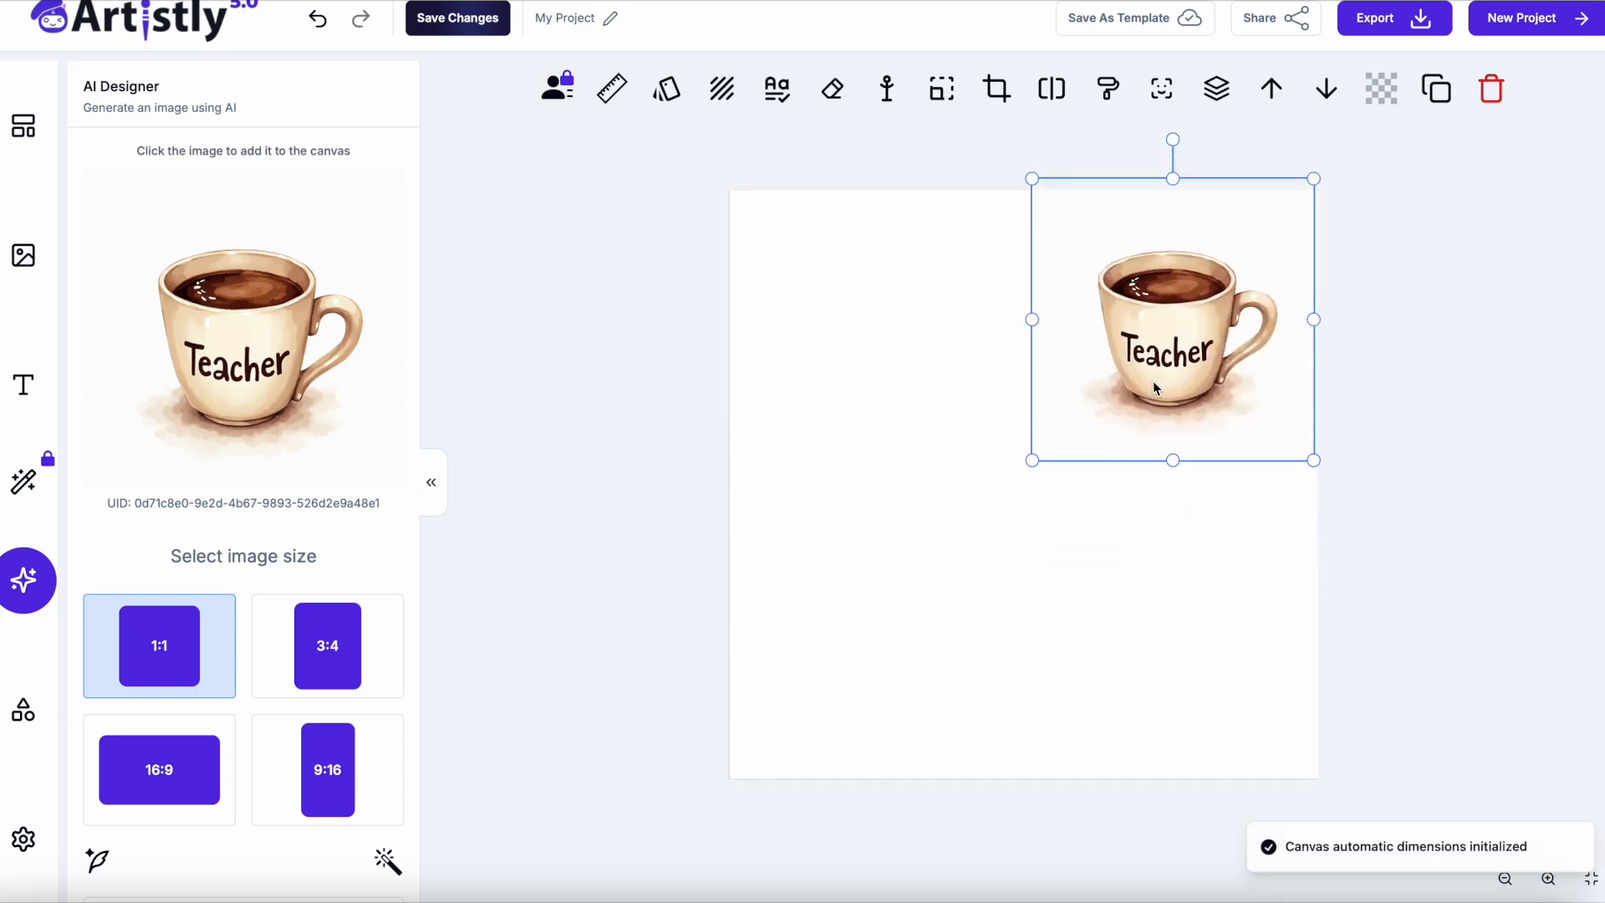
scroll(198, 689, "down", 3)
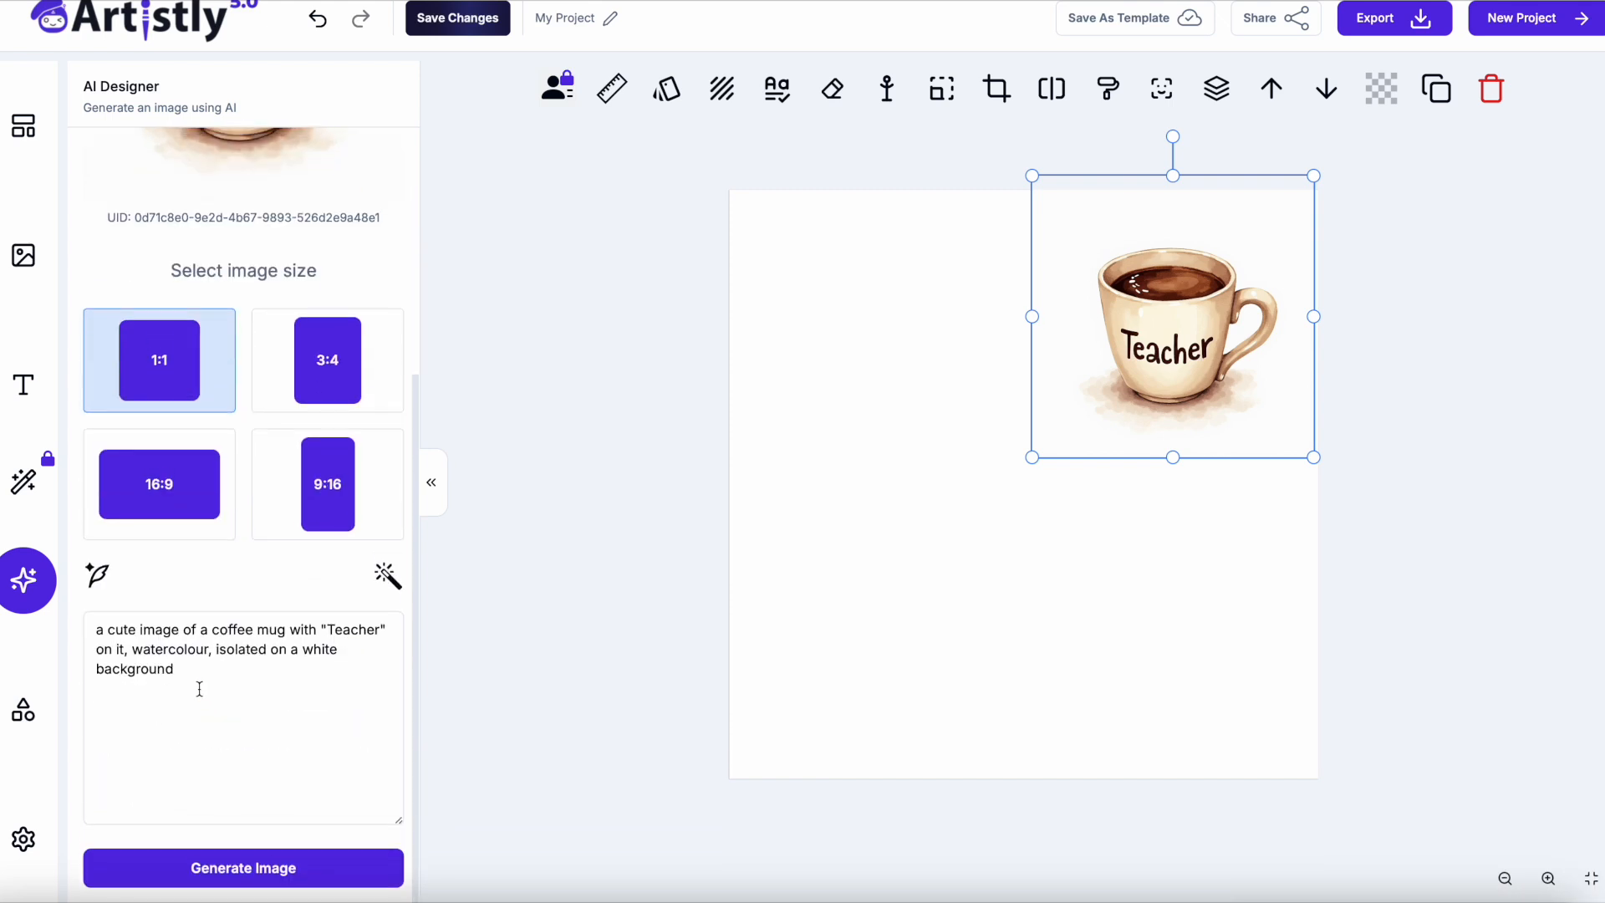
left_click(240, 867)
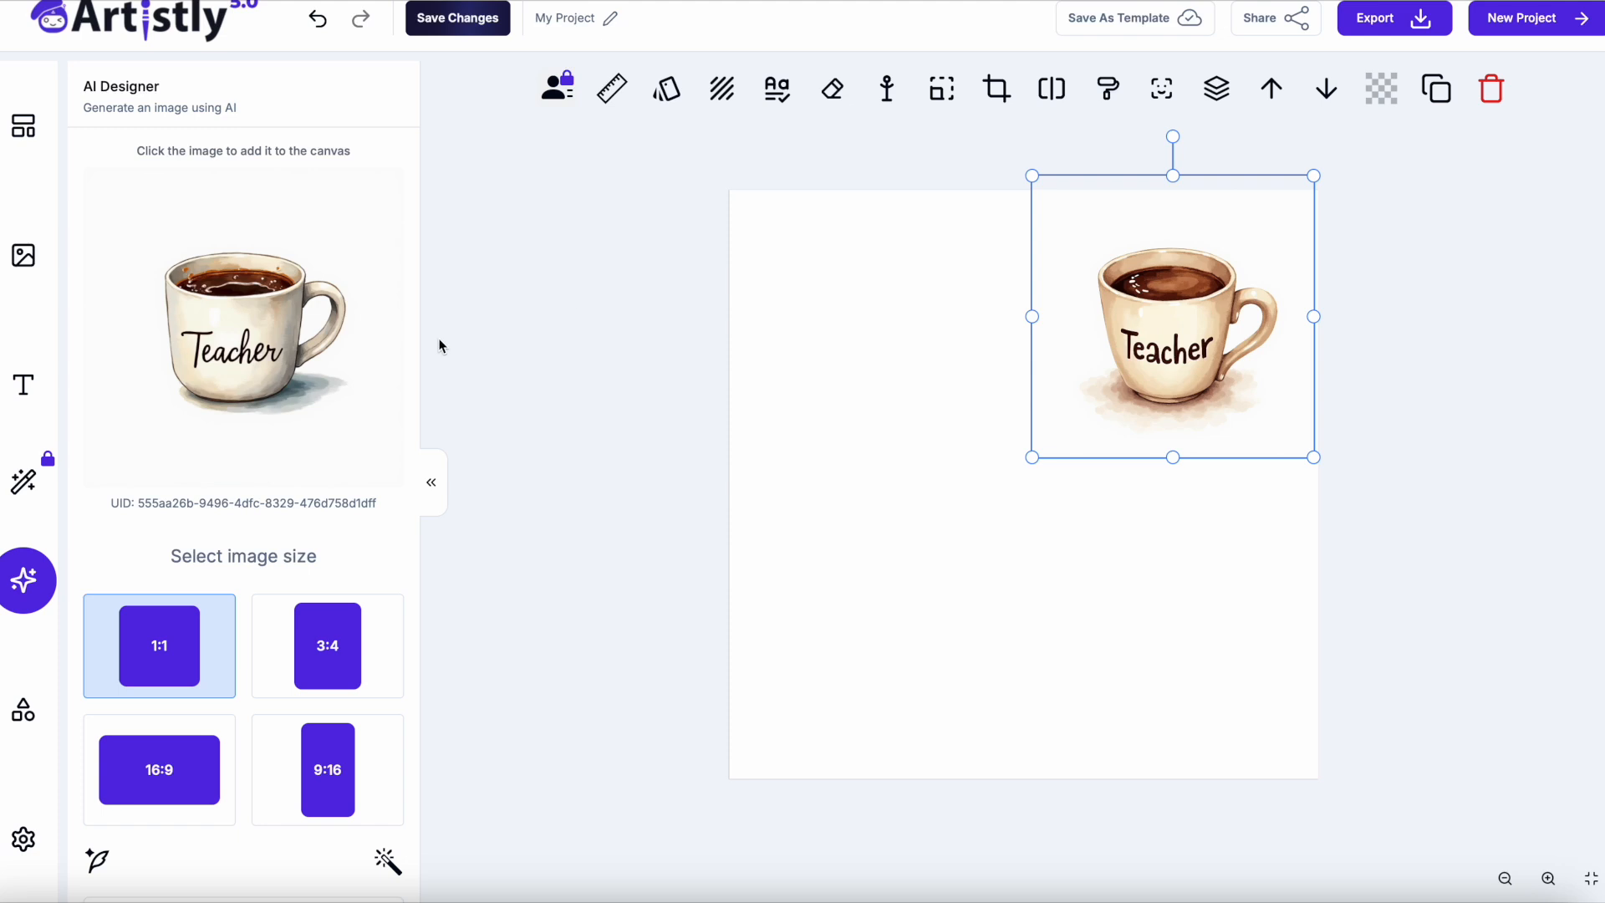
- Export the placed coffee mug image as a PNG, enlarged to nearly fill the canvas, and delete it from the canvas
left_click_drag(1033, 458, 785, 803)
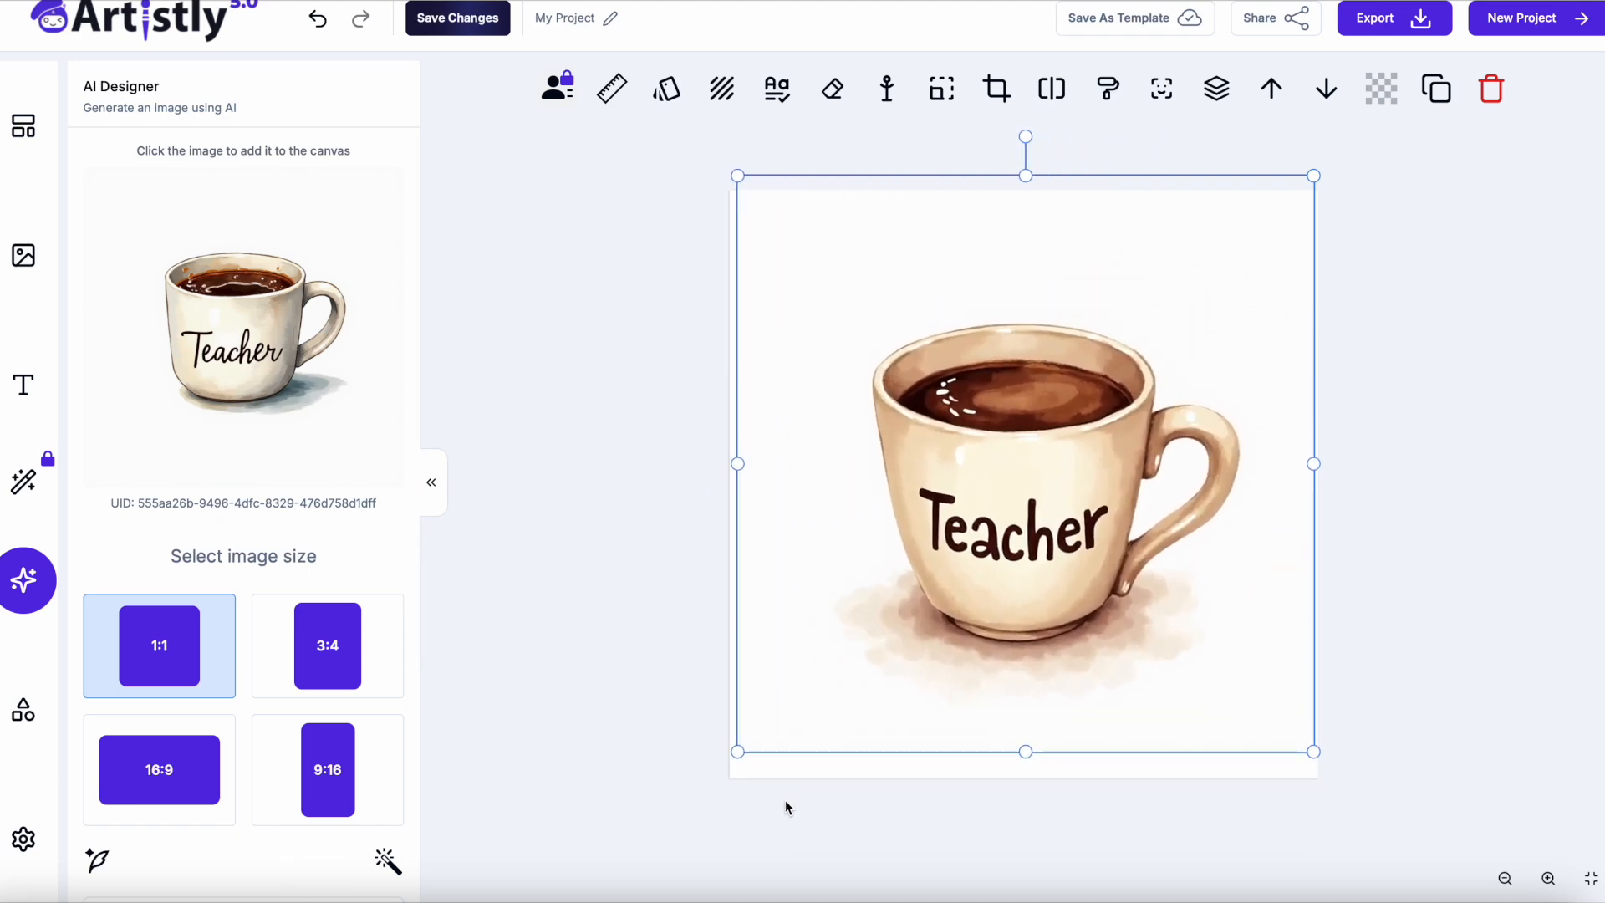
left_click(1394, 19)
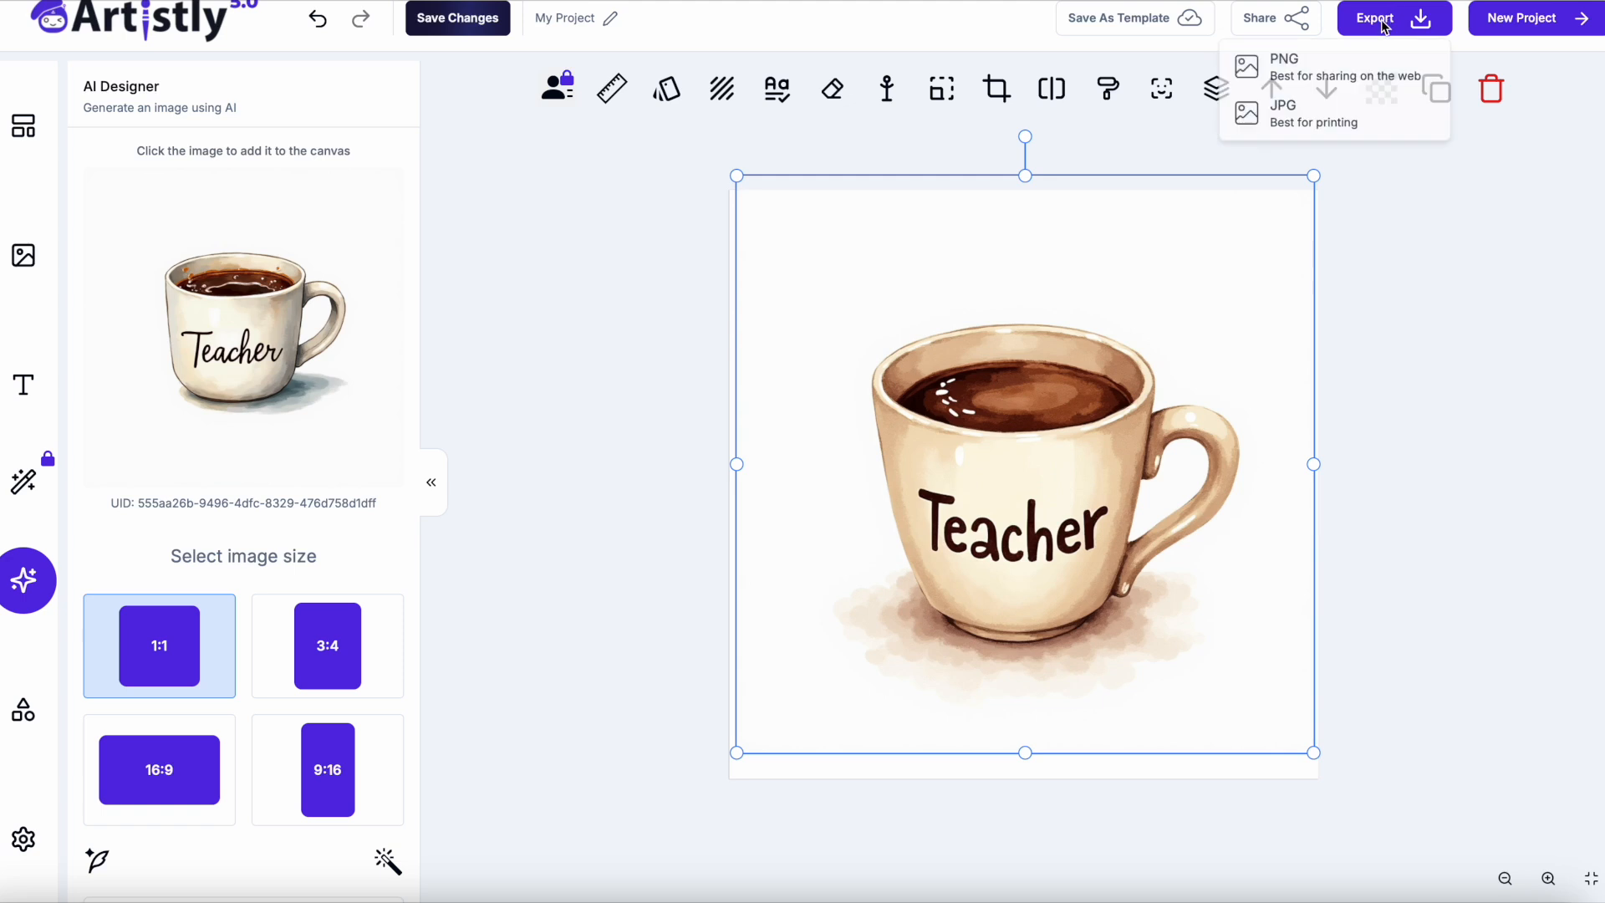
left_click(1298, 73)
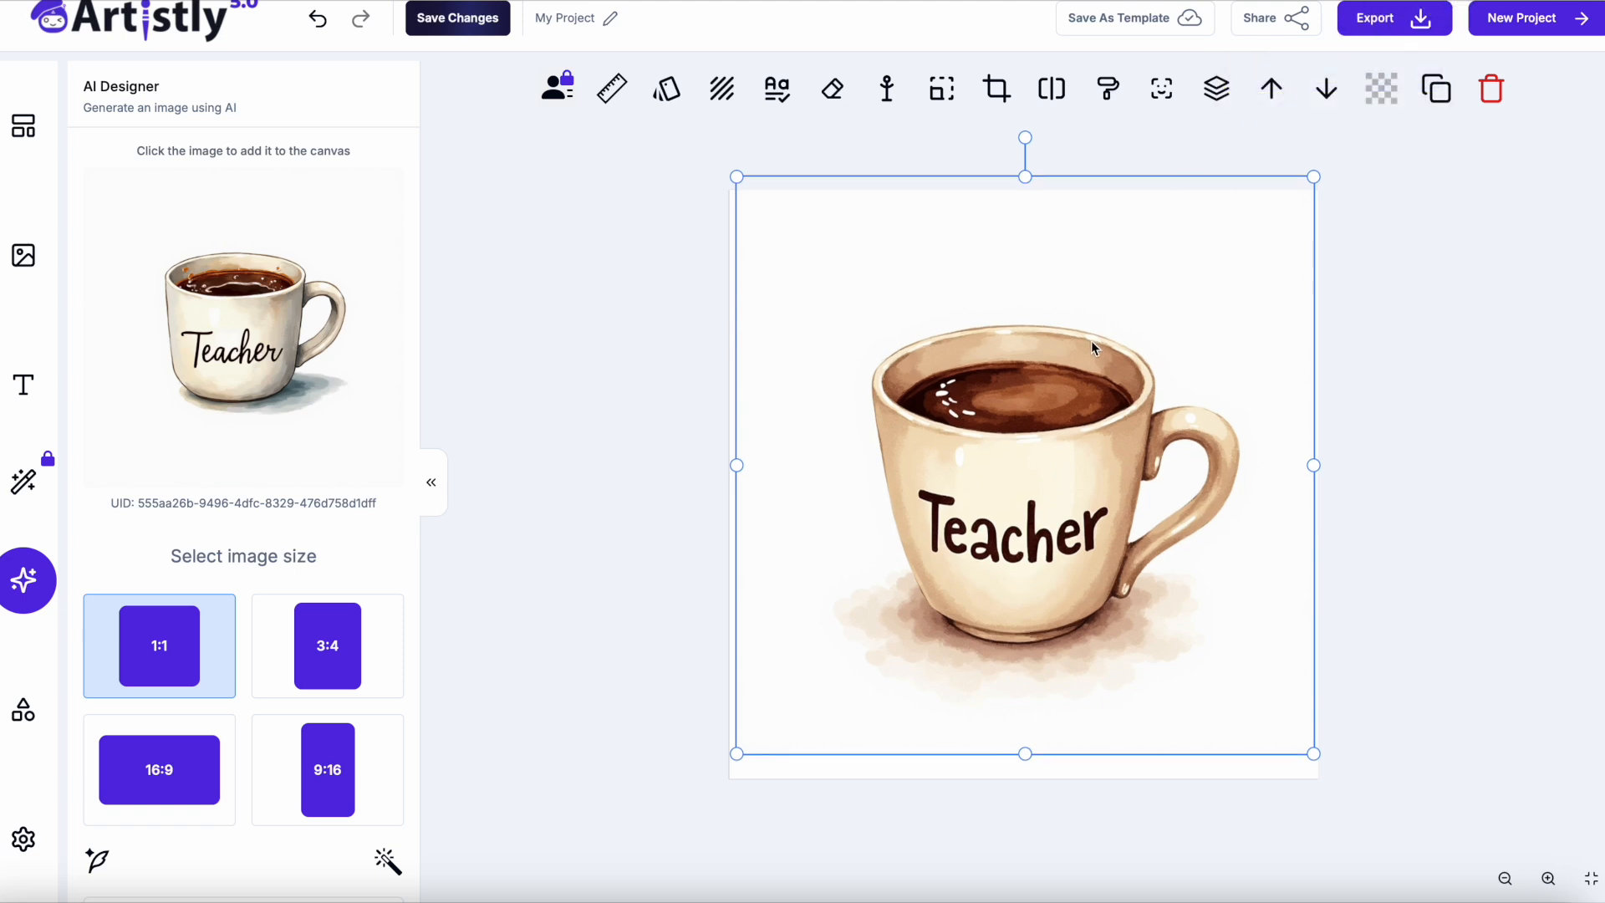
key("Delete")
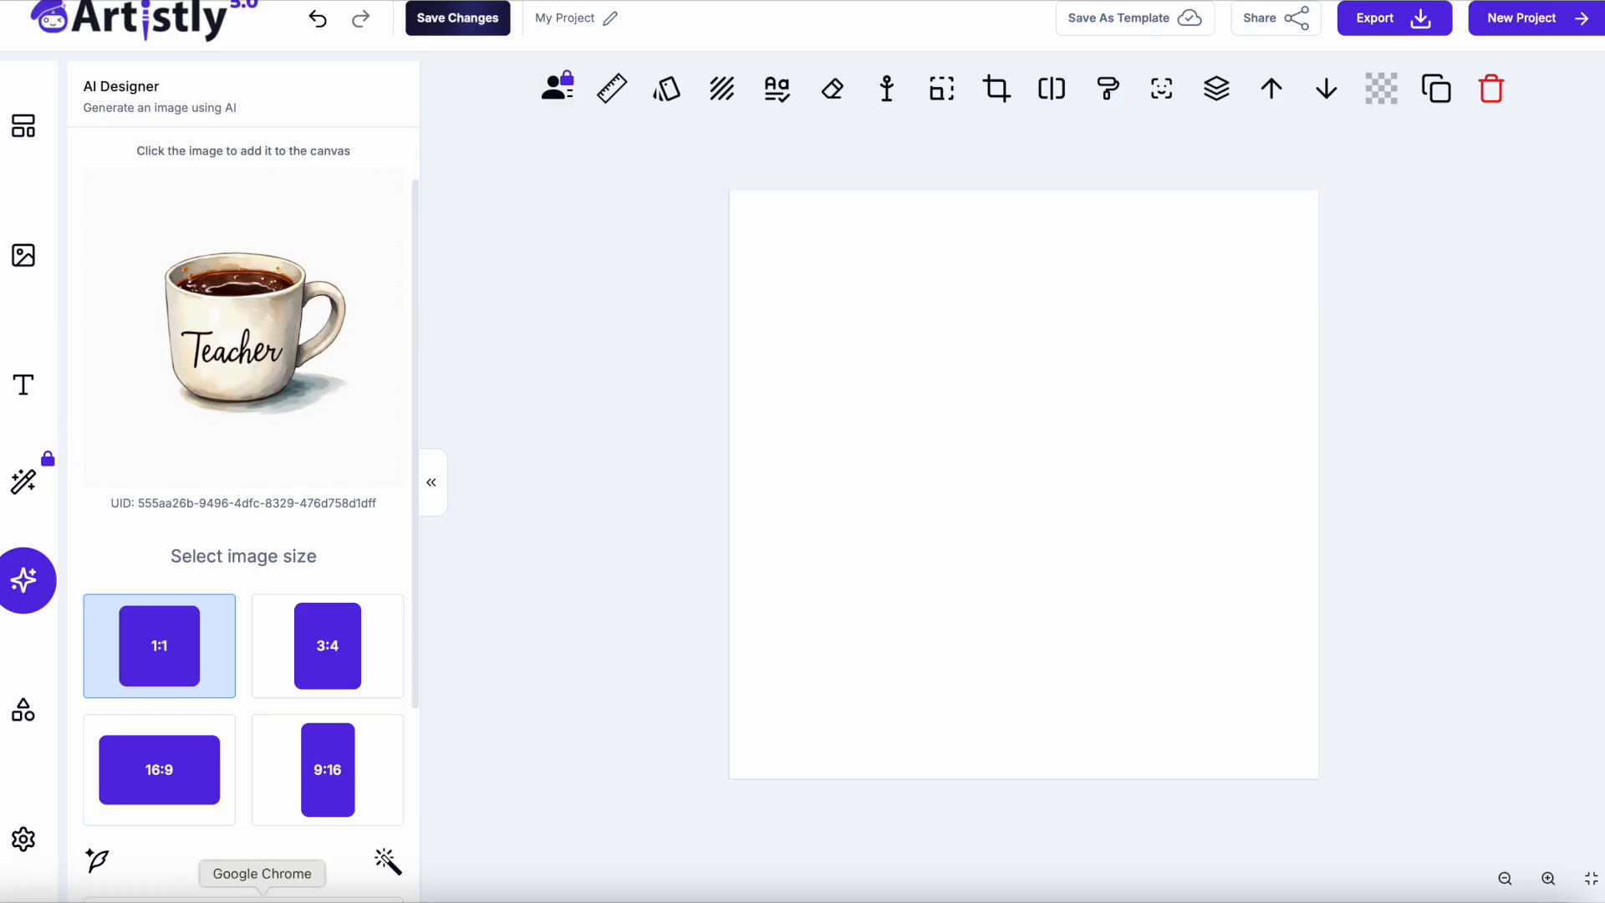
- Review the teacher item list in ChatGPT and generate two Artistly images from "a cute image of a notepad, watercolour, isolated on a white background"
left_click(265, 898)
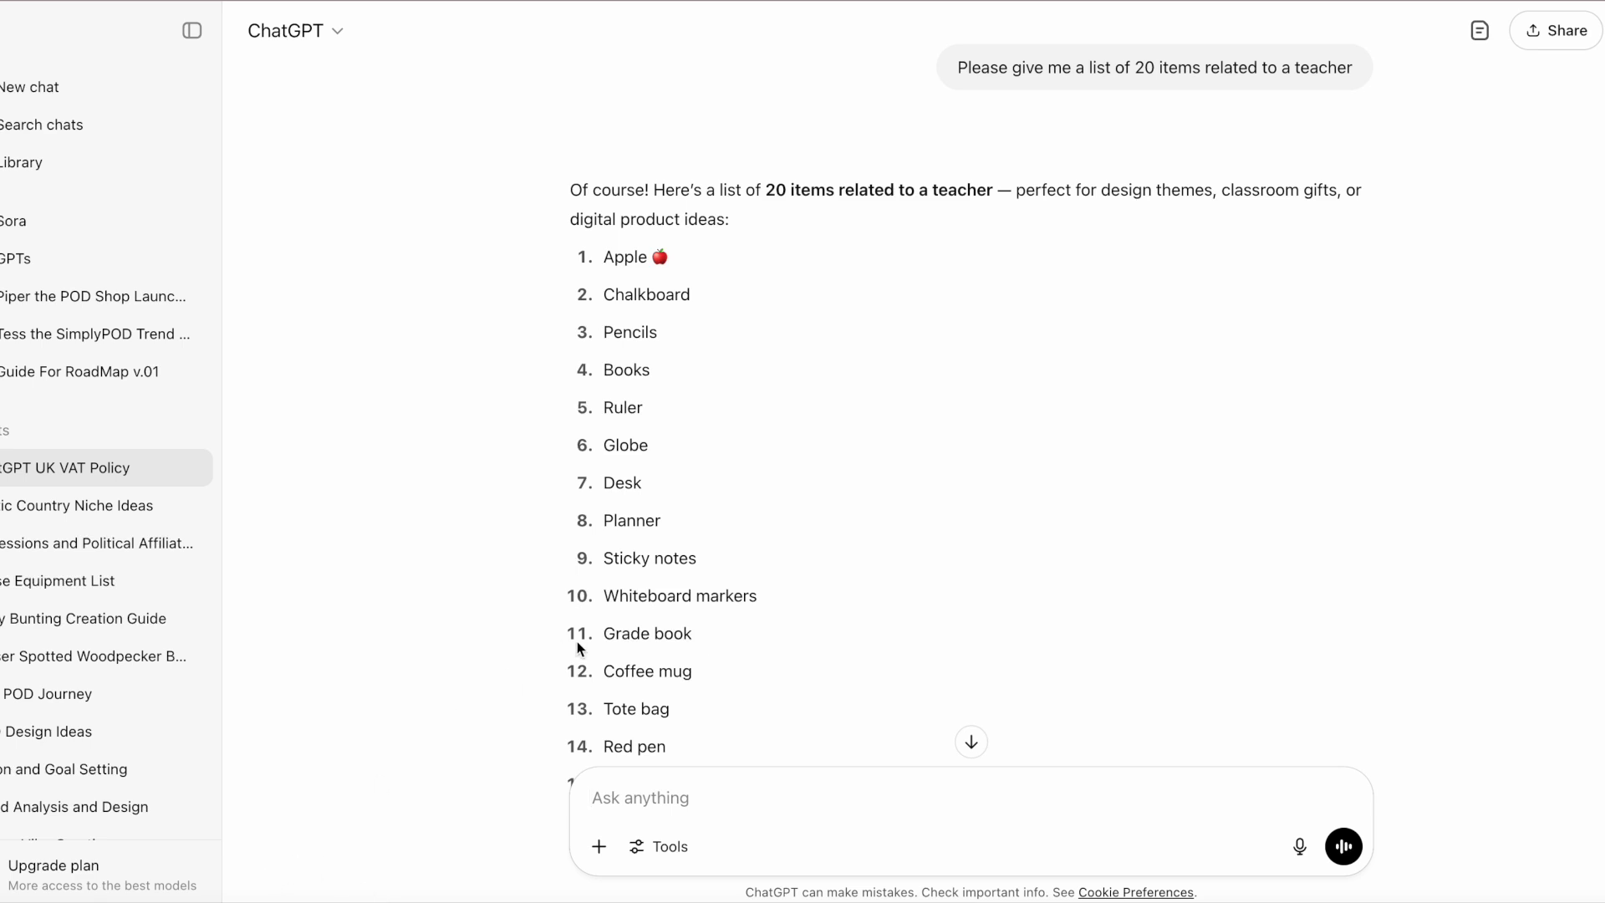
scroll(577, 648, "down", 5)
scroll(577, 644, "up", 4)
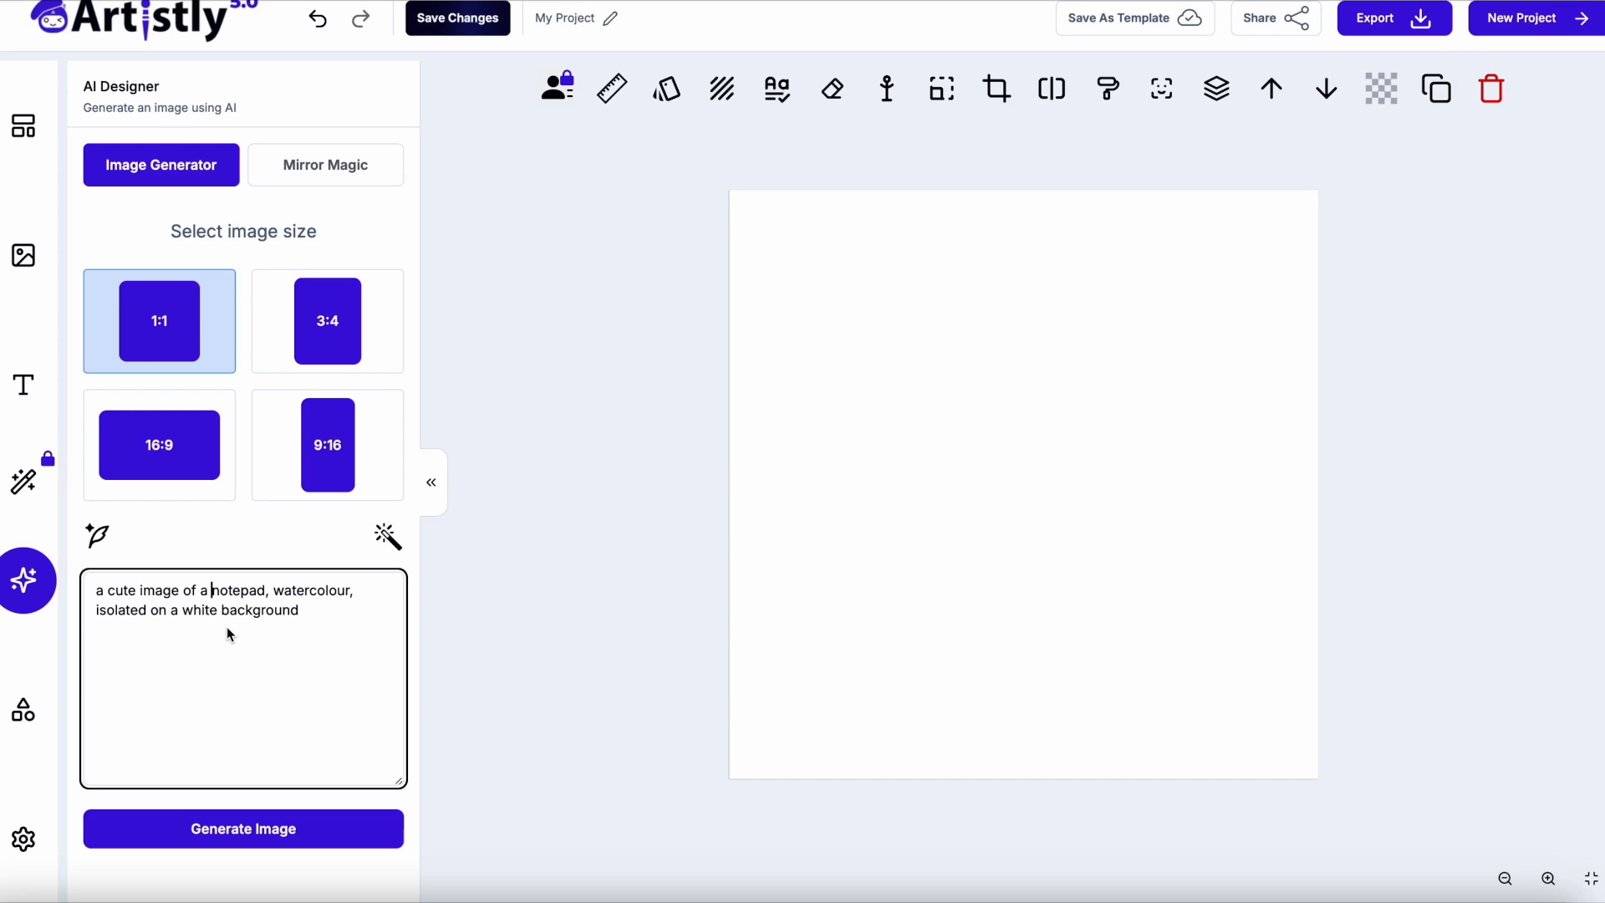
left_click(287, 844)
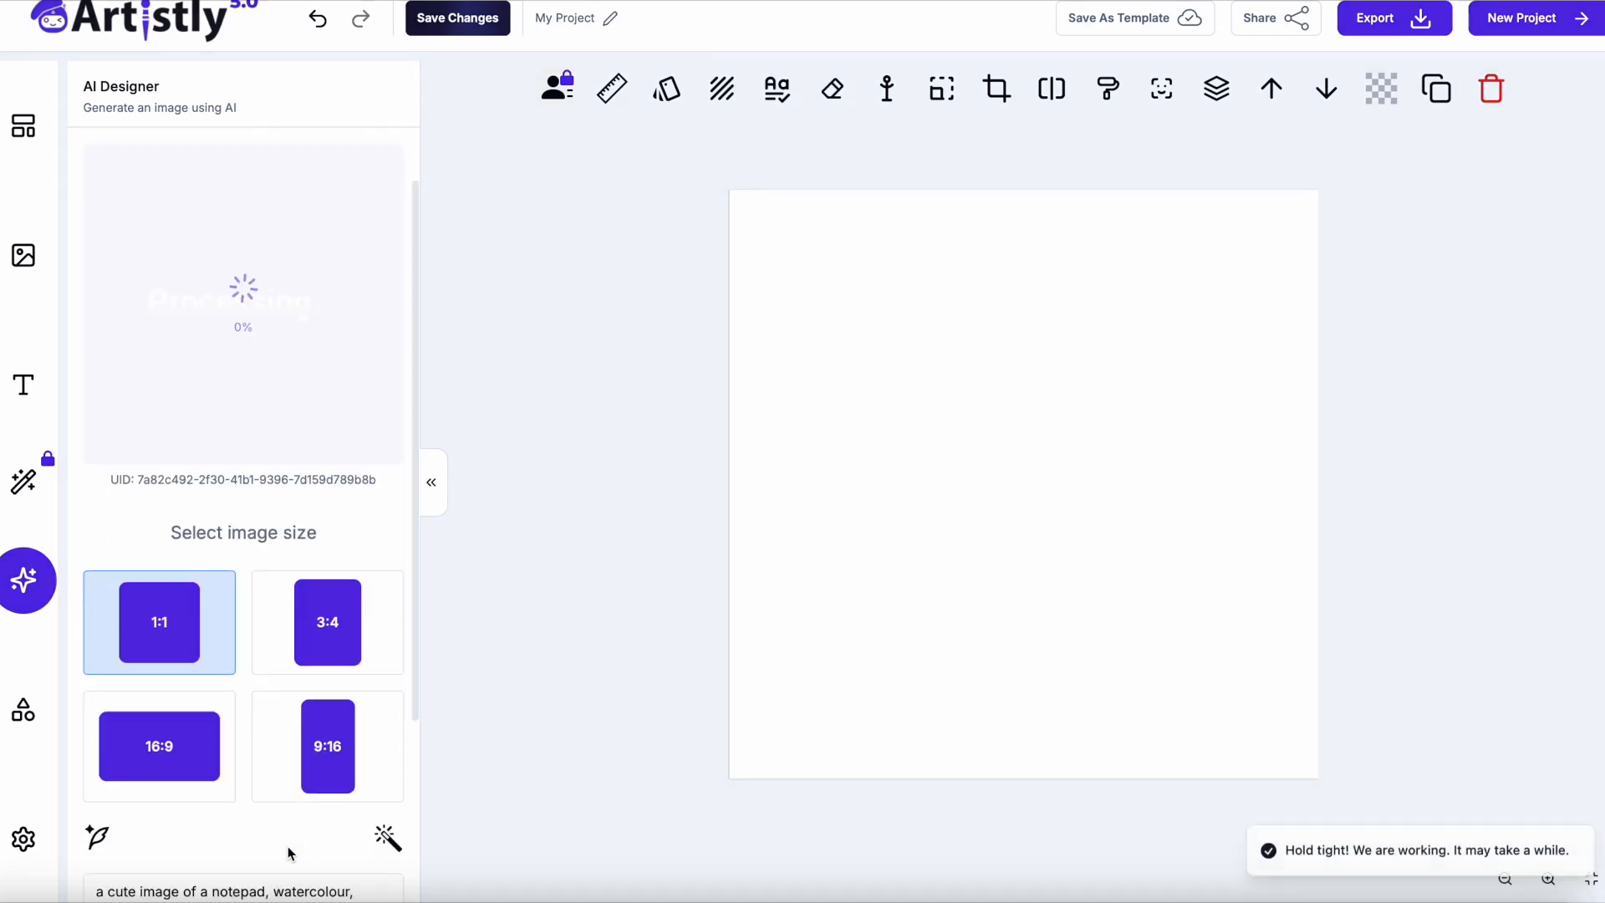
scroll(287, 846, "down", 3)
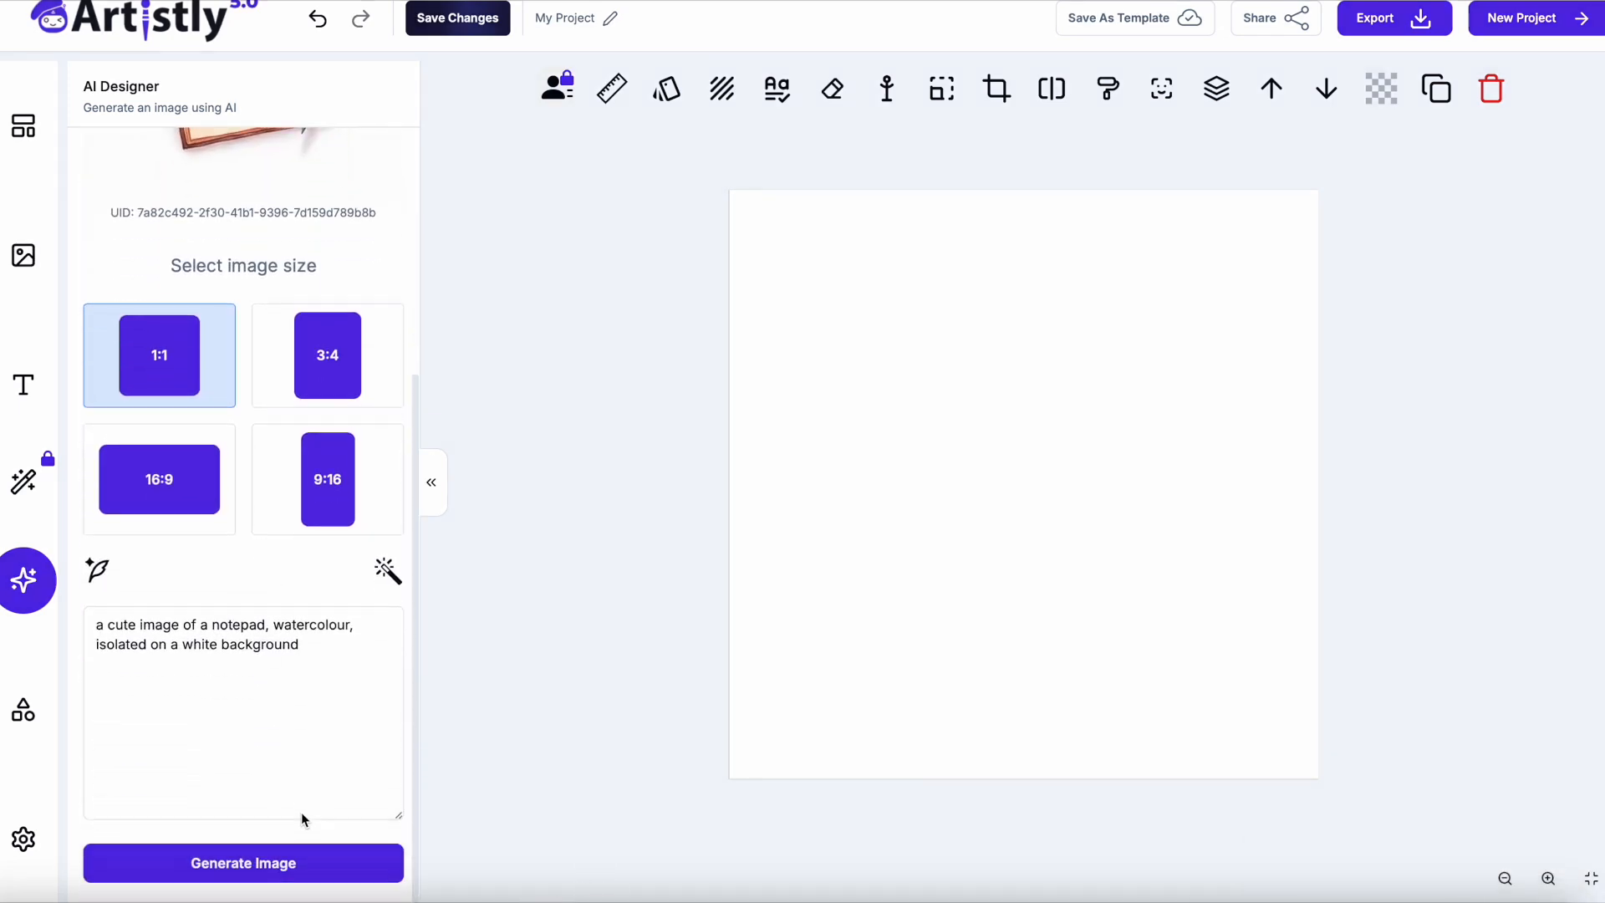
left_click(289, 869)
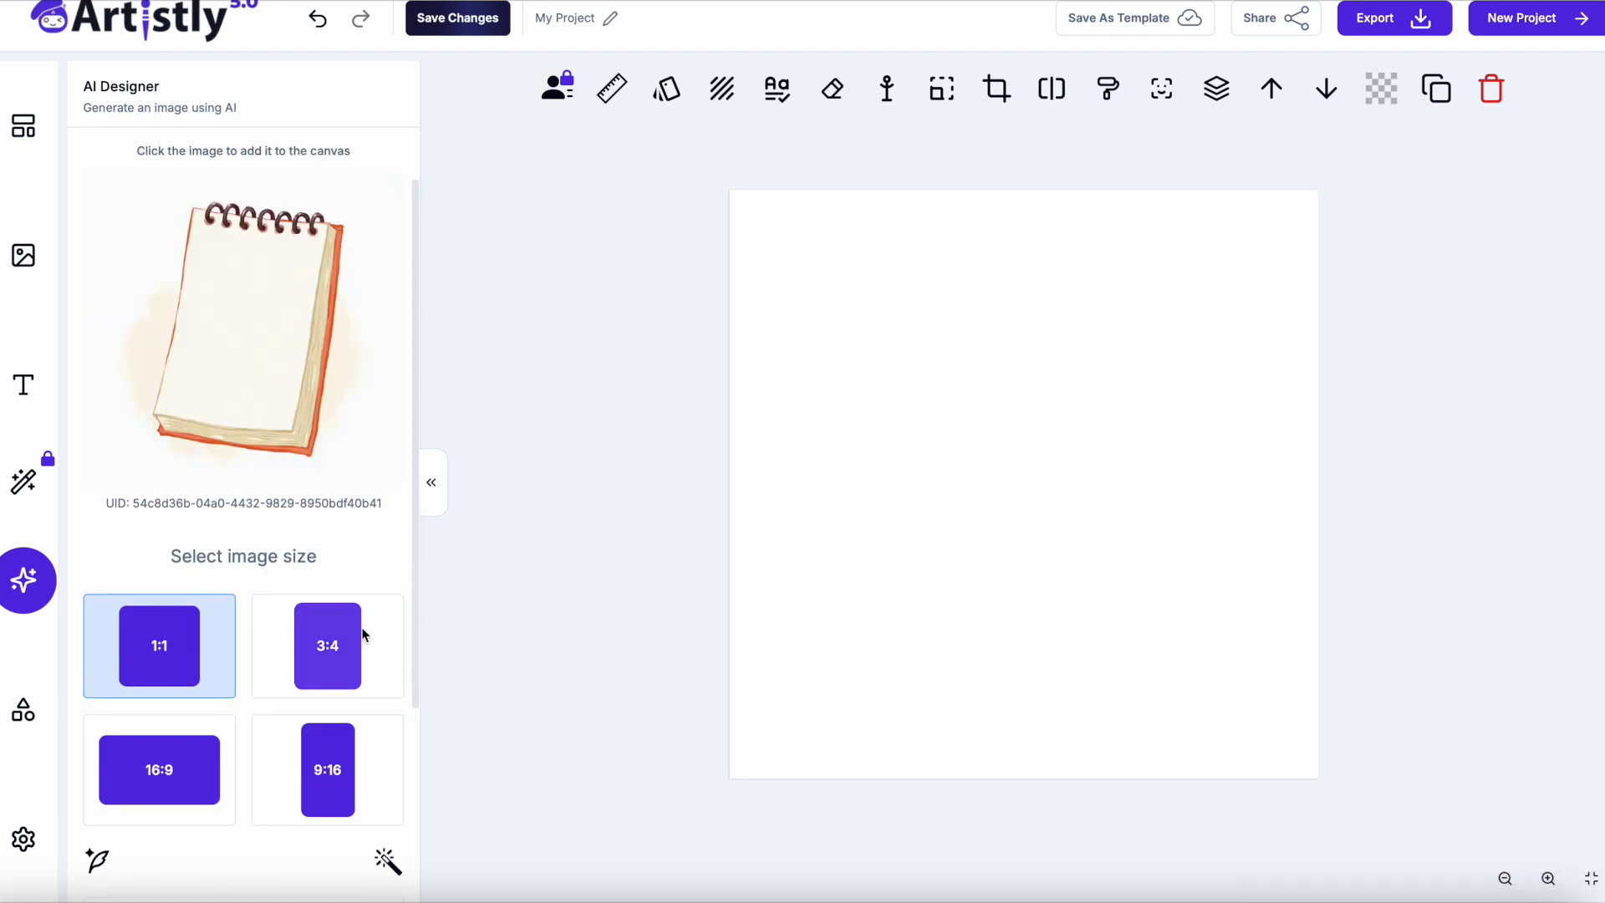
- Add the spiral notepad image to the canvas, shrunk to under half width in the upper-right corner, and generate another variation
left_click(288, 333)
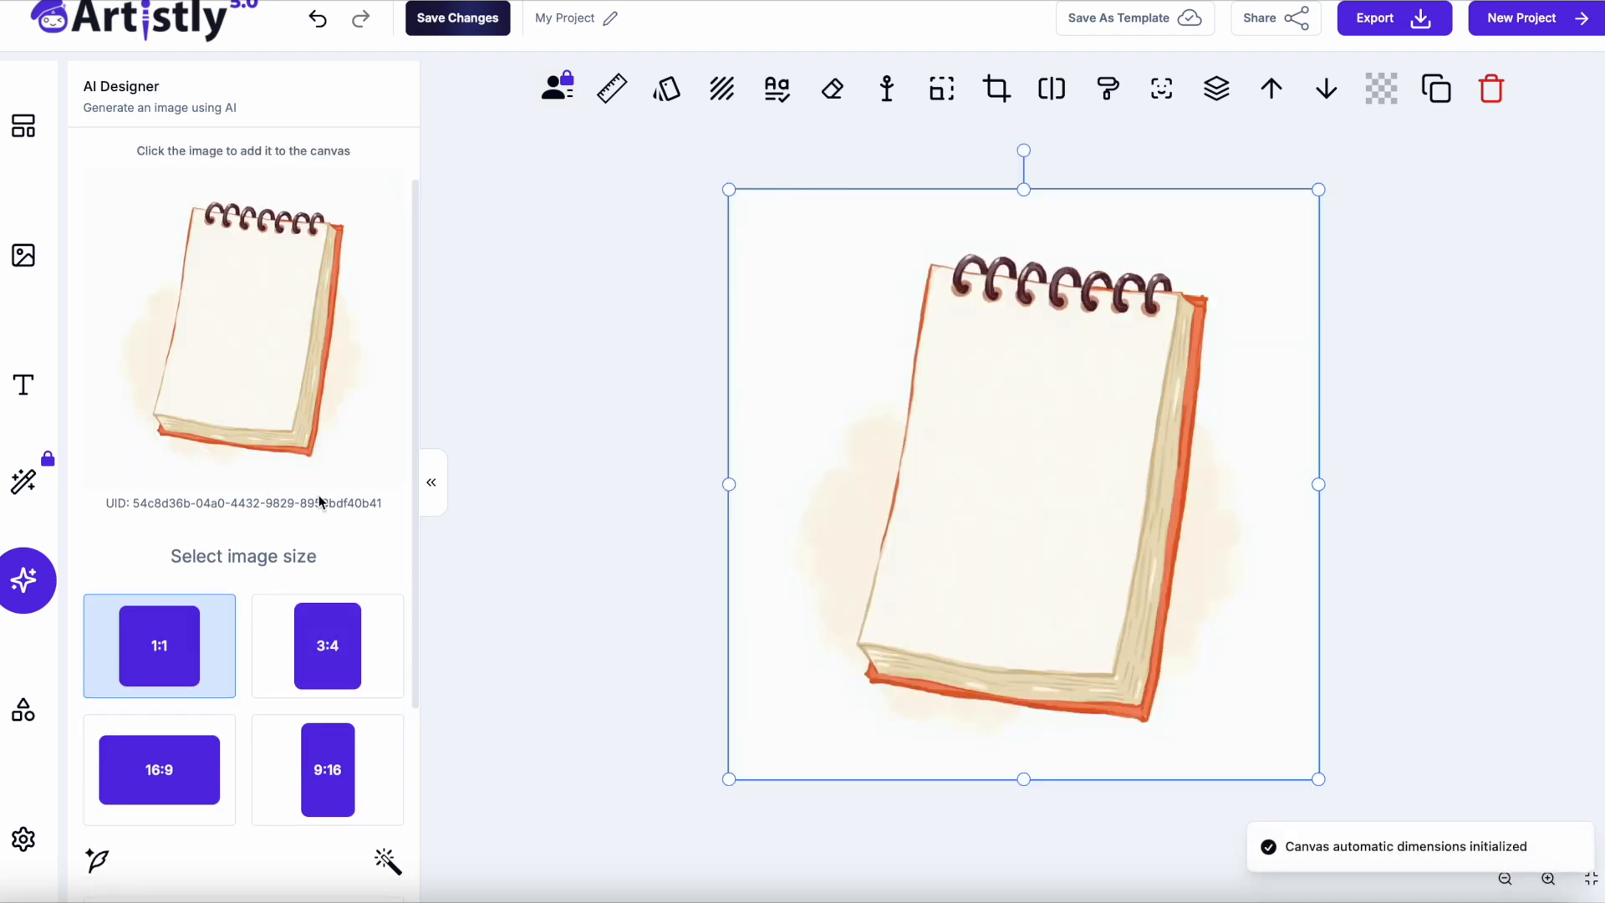
scroll(317, 497, "down", 4)
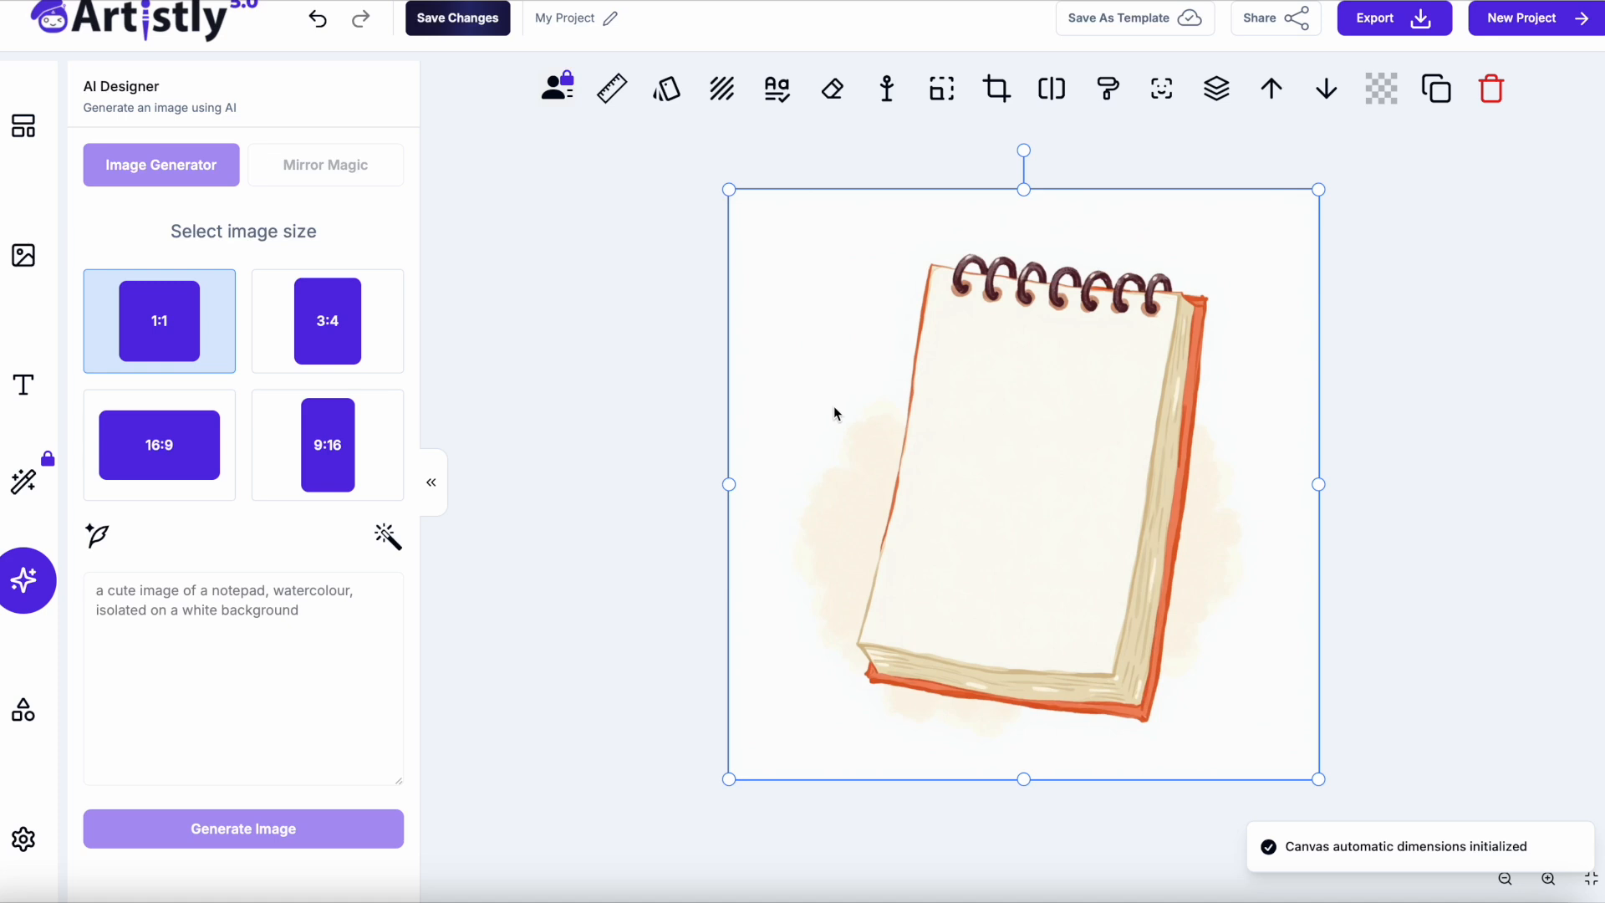
left_click_drag(733, 786, 1089, 469)
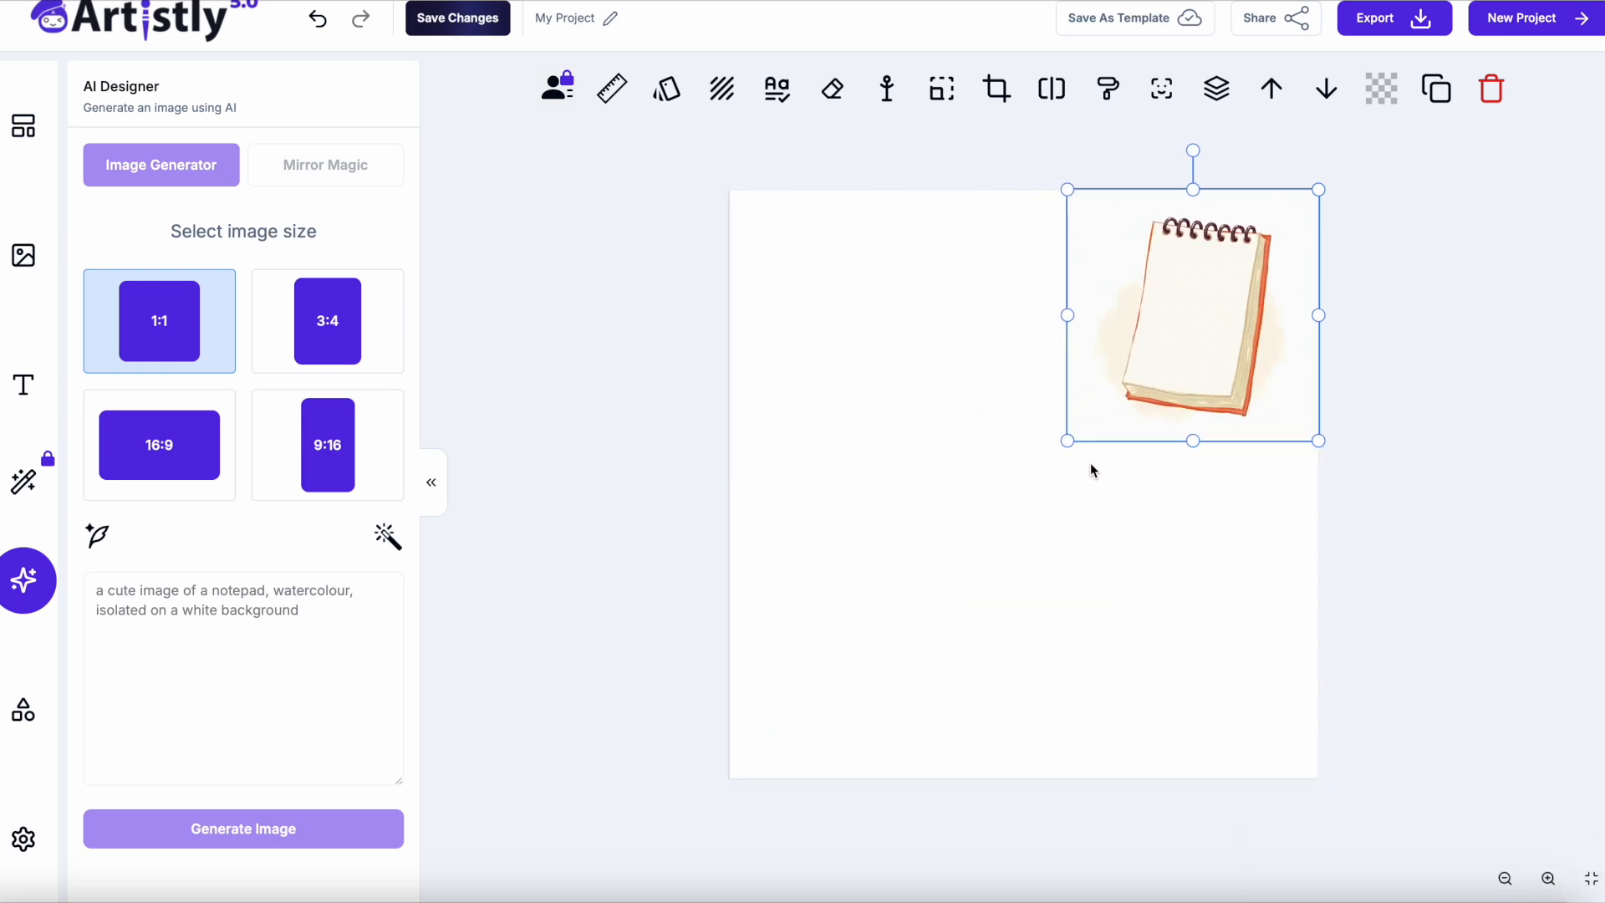
- Generate an image from the prompt "a cute image of a notepad and pen, watercolour, isolated on a white background"
scroll(175, 636, "down", 3)
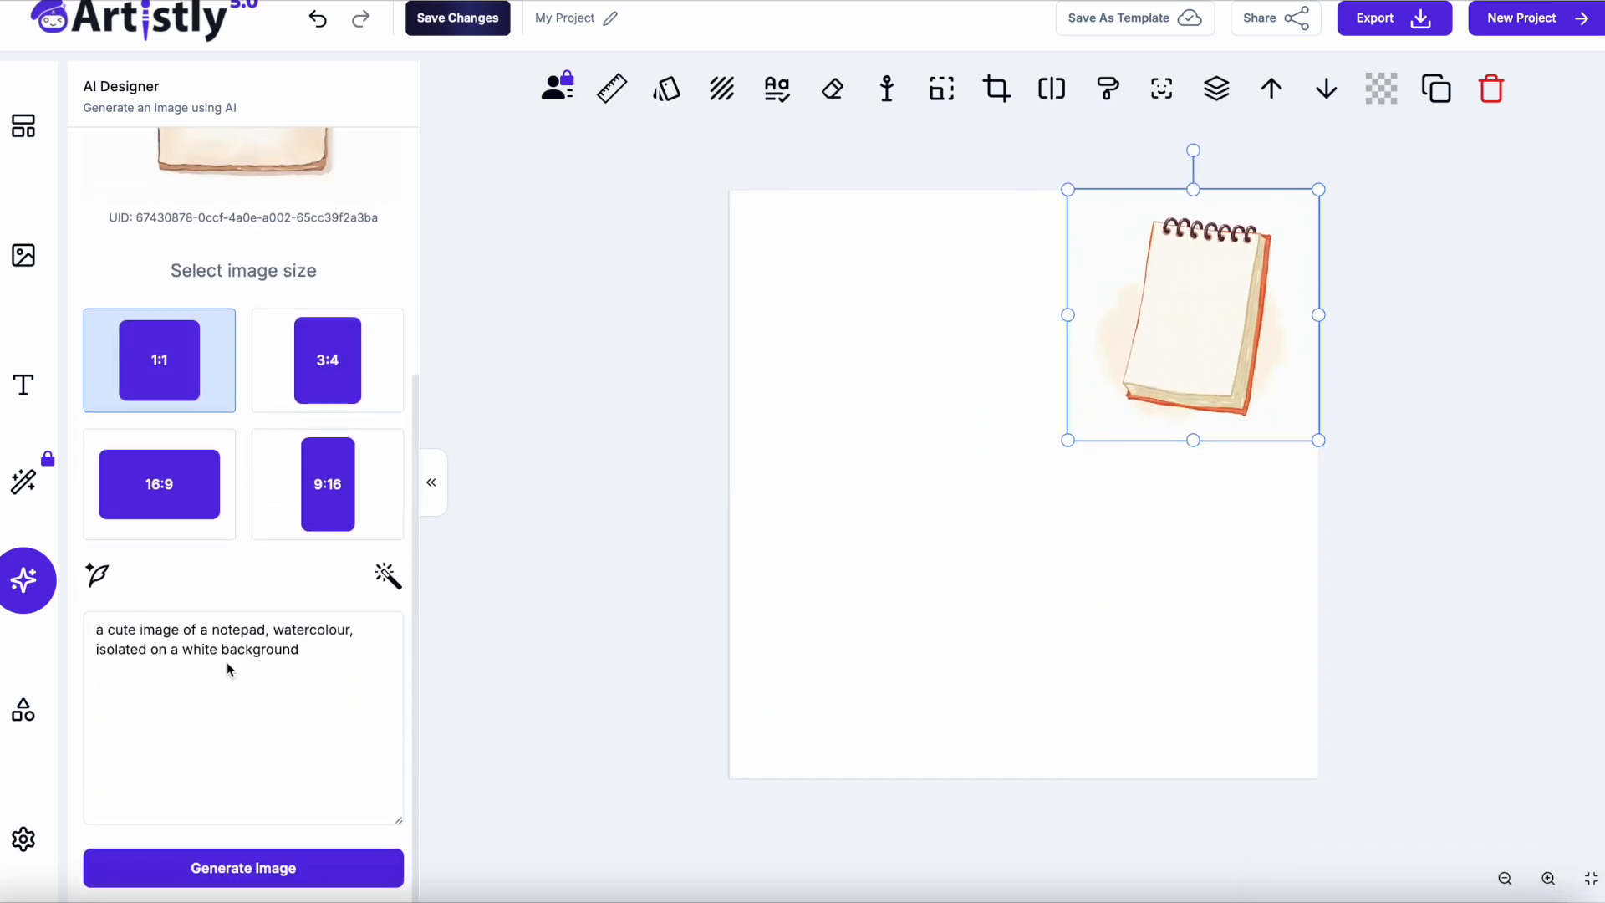
left_click(267, 636)
type("nd pen")
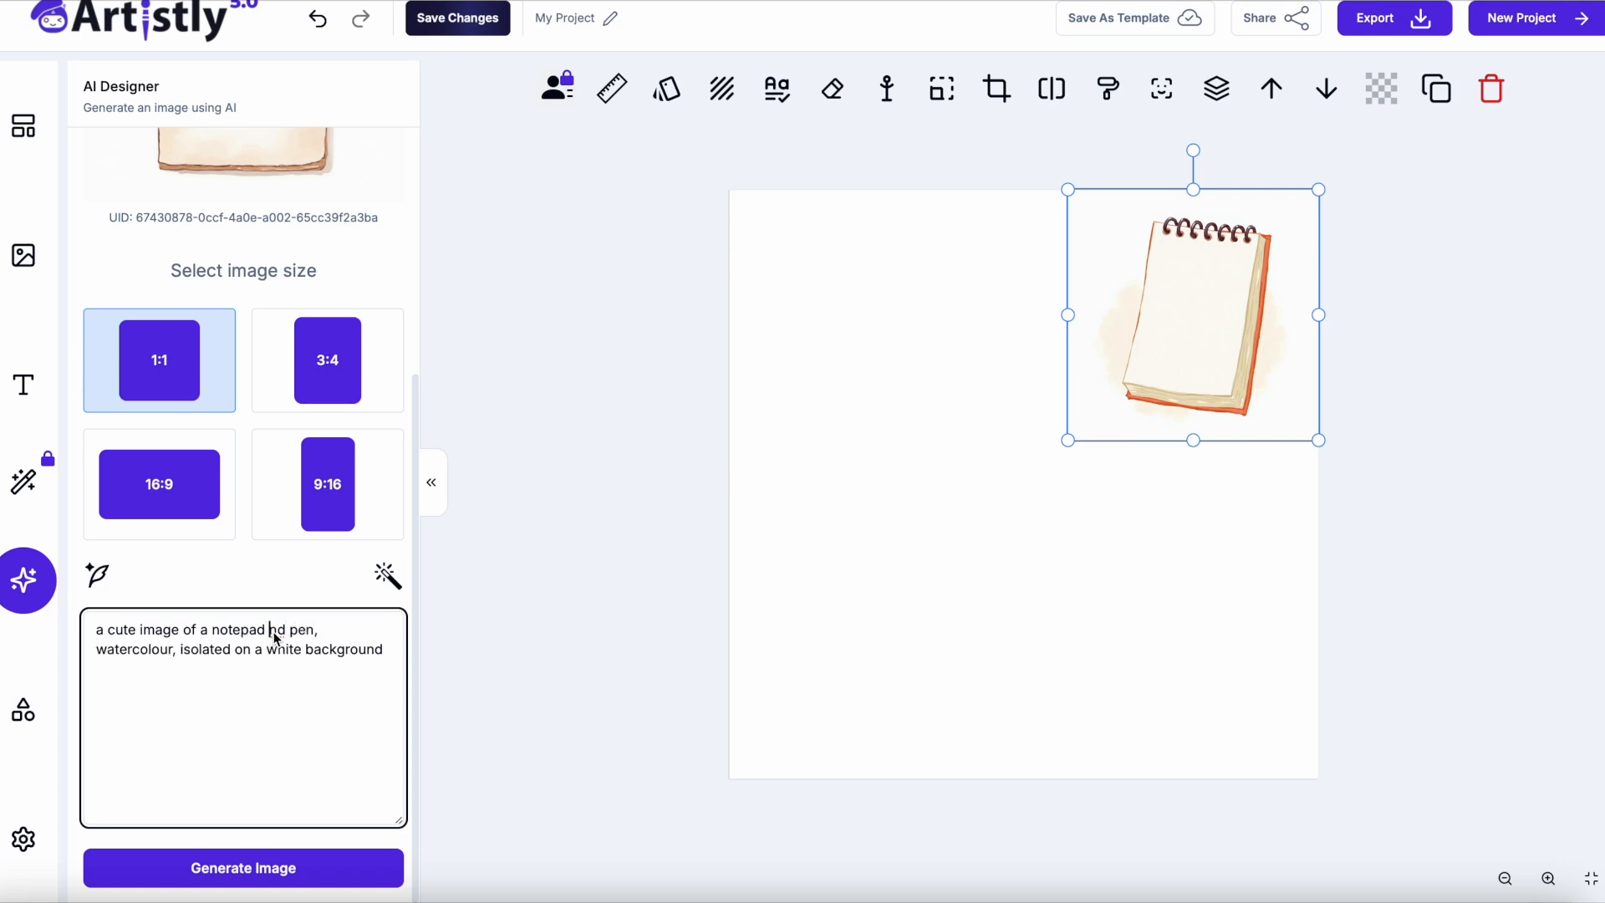
type("a")
left_click(286, 866)
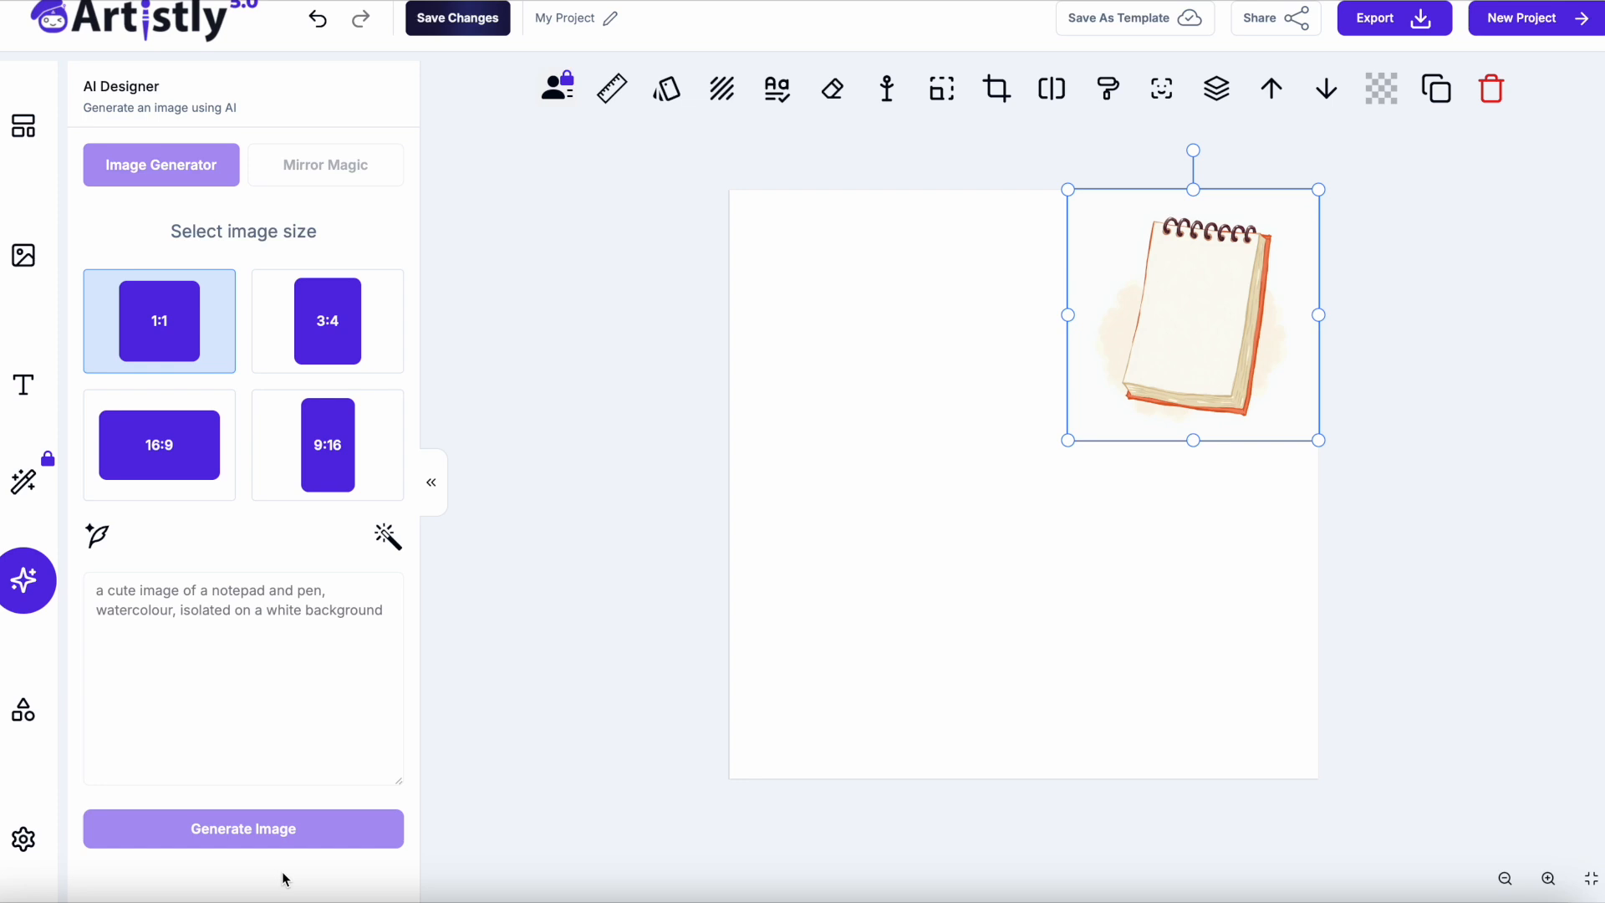
- Replace the placed spiral notepad with the generated notepad-and-pen image at full canvas size and export it as a PNG
key("Delete")
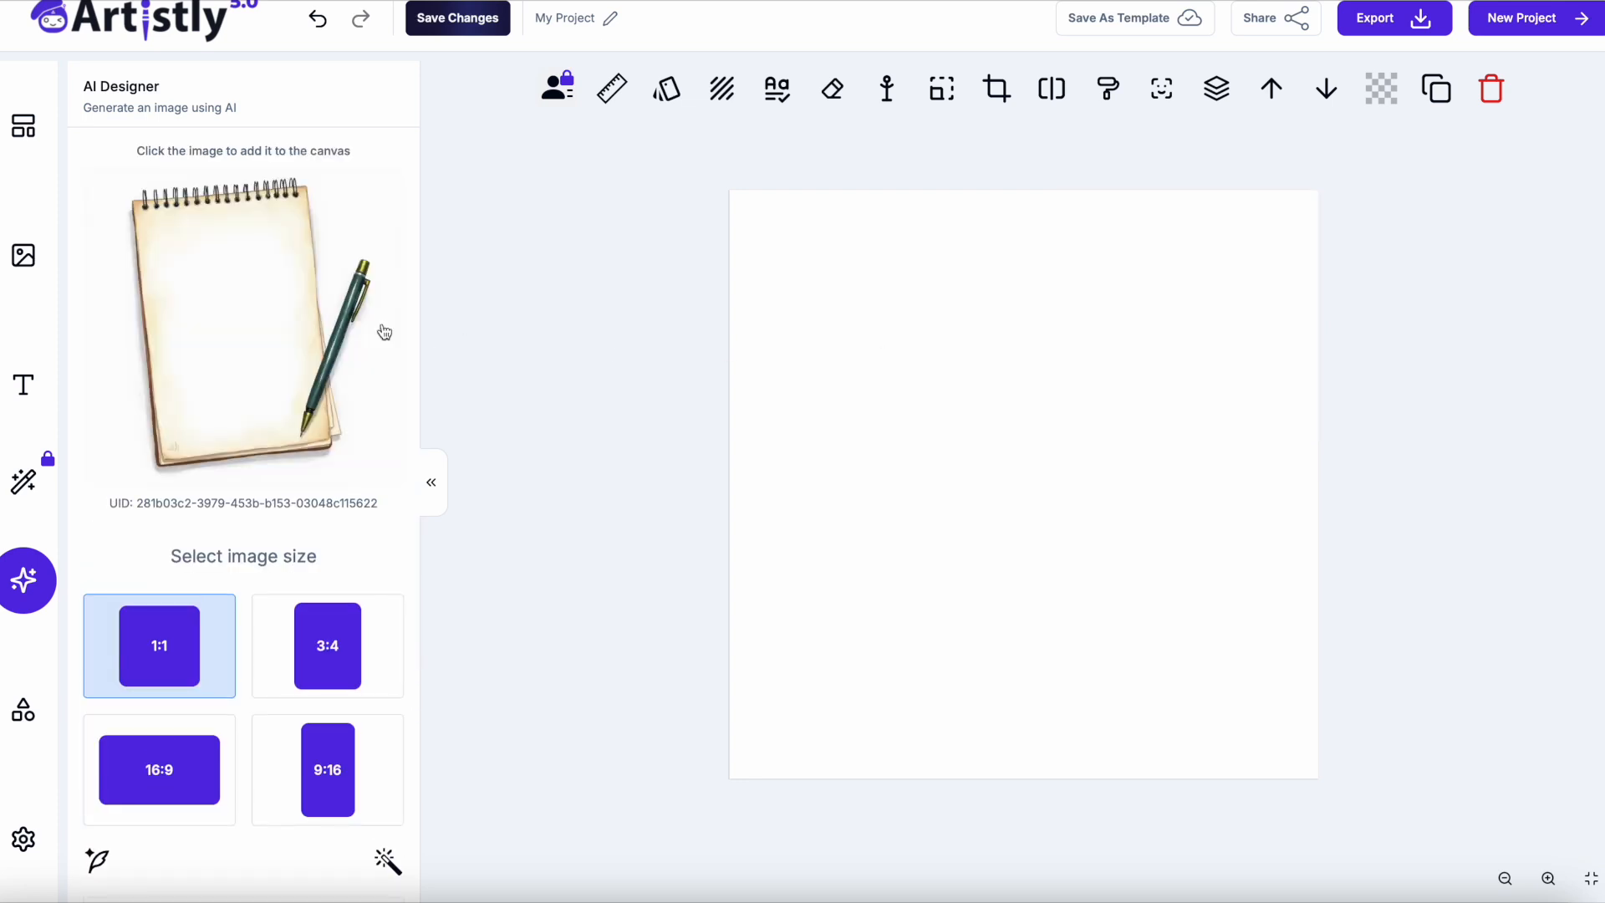
left_click(273, 326)
left_click(1390, 17)
left_click(1337, 72)
- Review the teacher item list in ChatGPT and generate an Artistly image from "a cute image of a pile of books, watercolour, isolated on a white background"
left_click(262, 896)
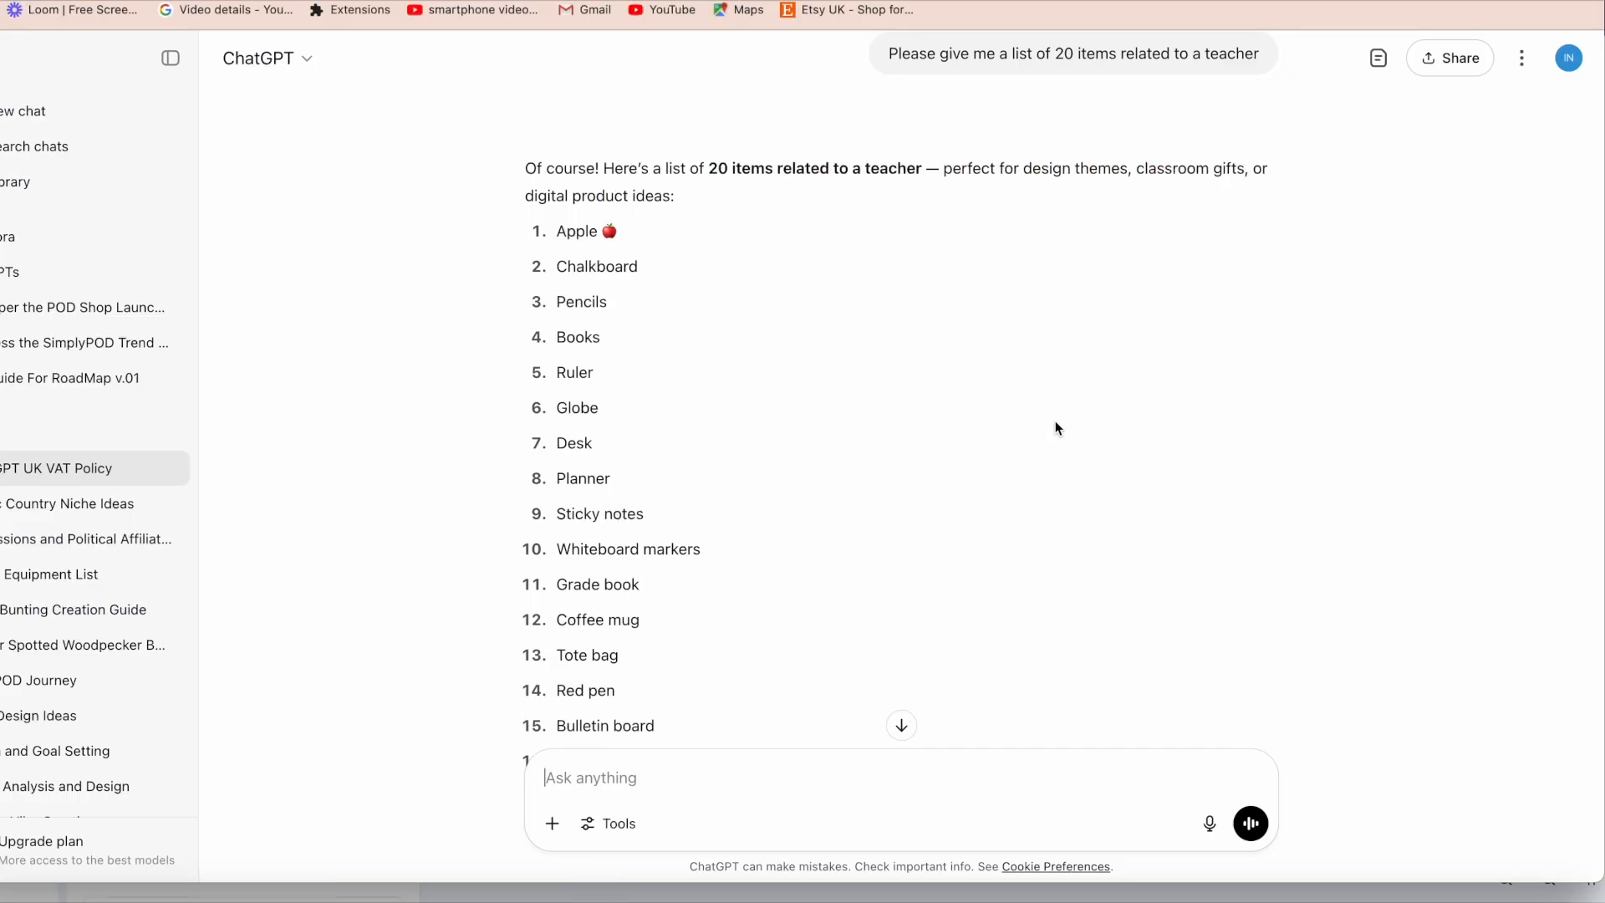
scroll(1002, 475, "down", 3)
scroll(1002, 475, "up", 1)
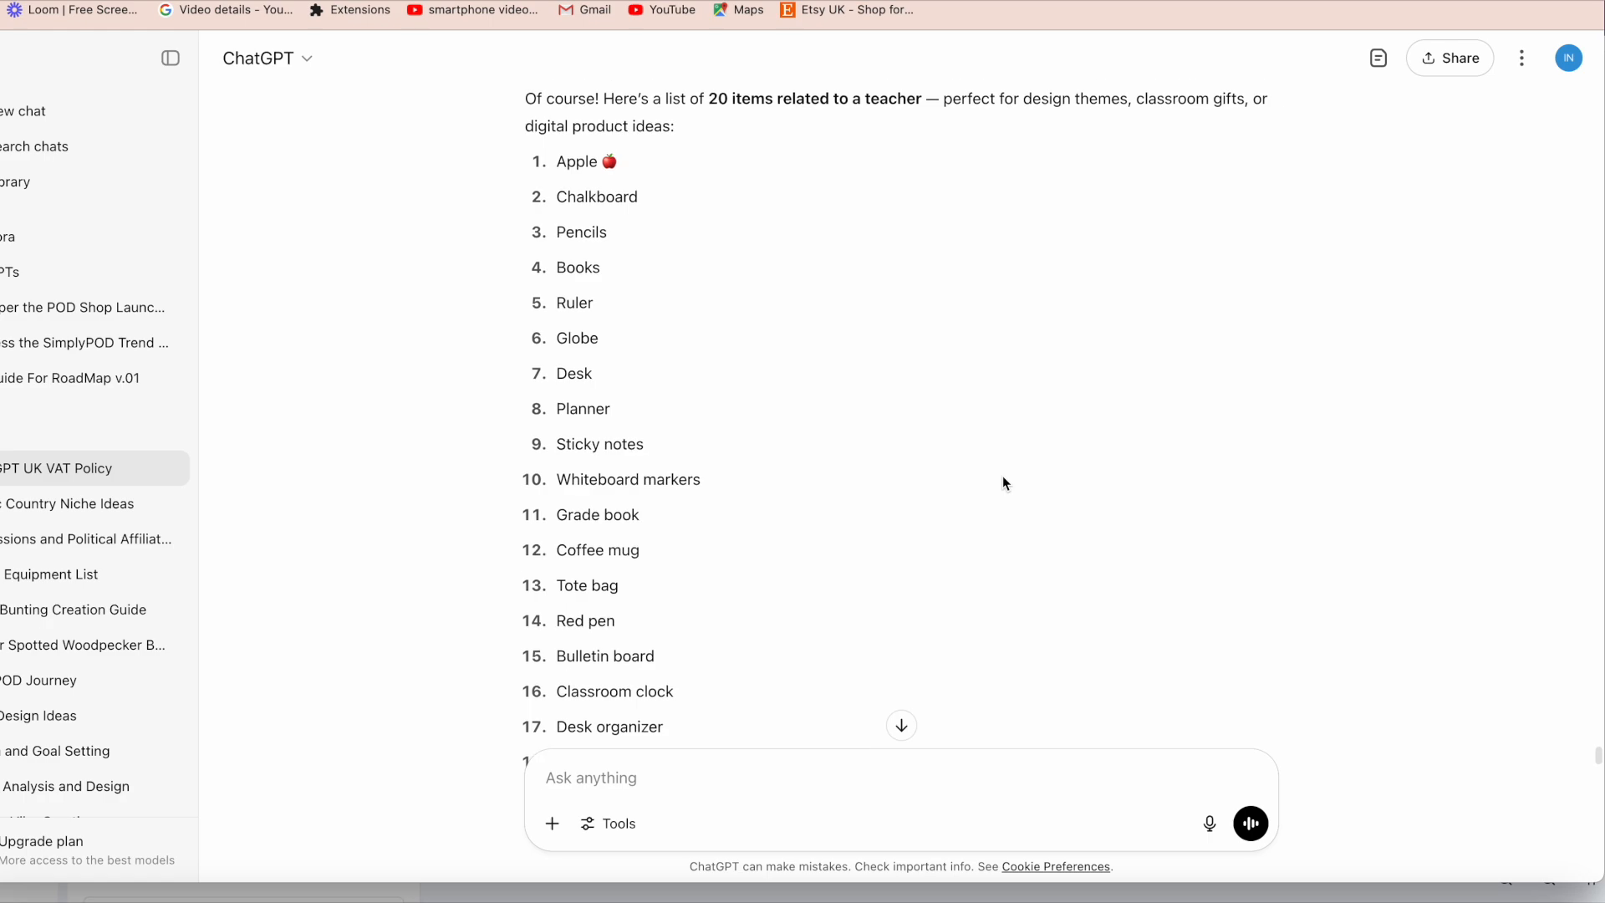
left_click(365, 895)
left_click_drag(212, 631, 321, 637)
type("pile of ")
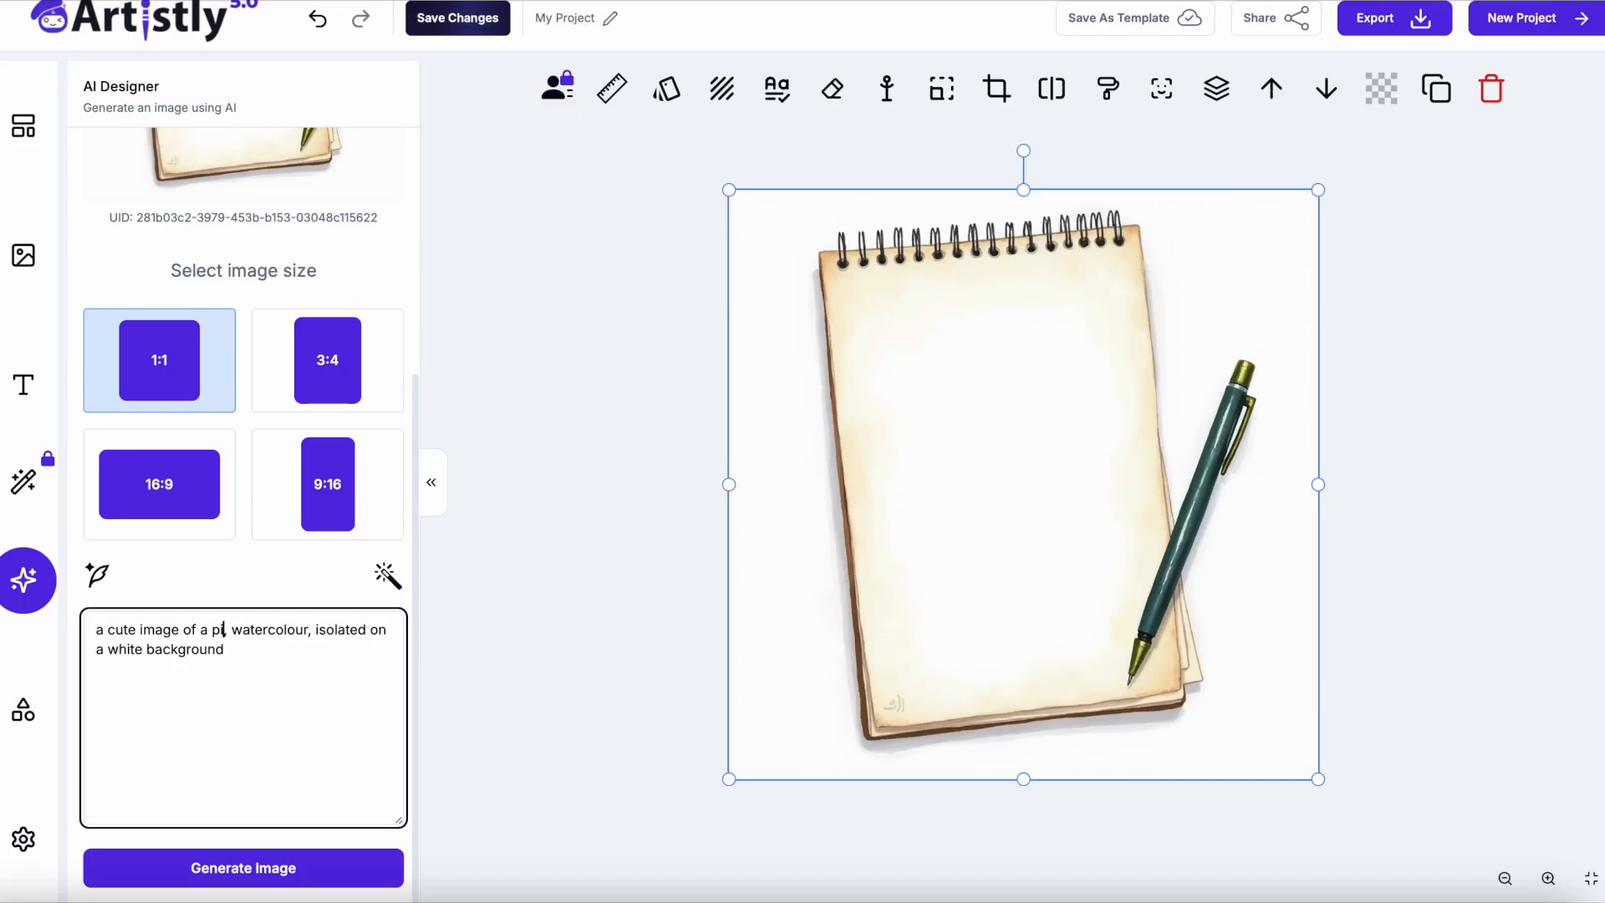
type("books")
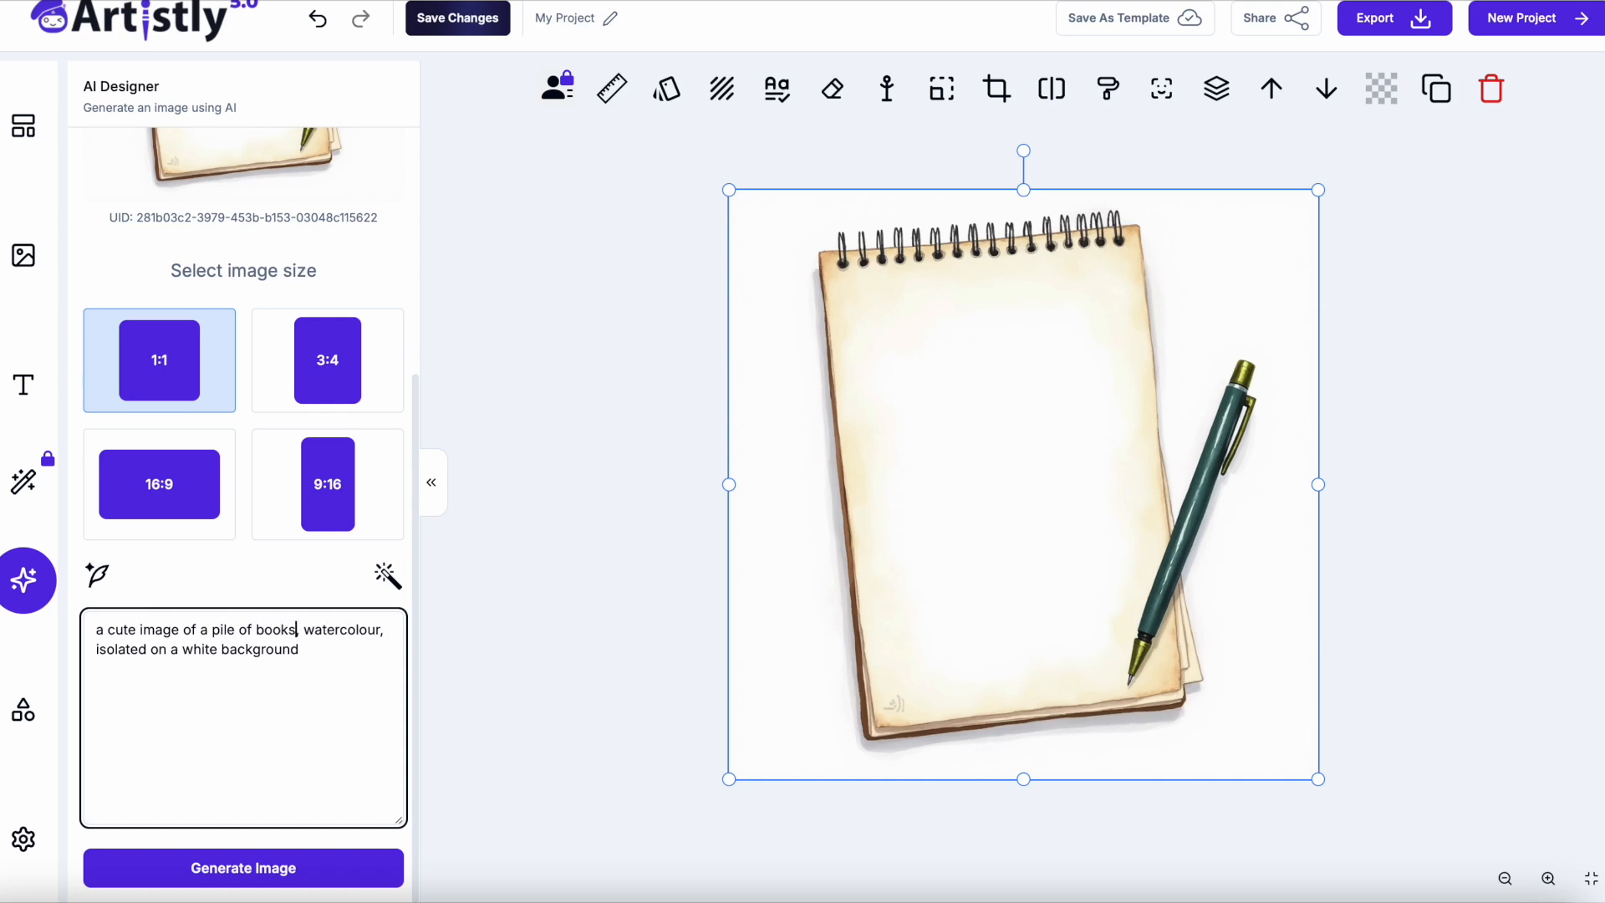
left_click(331, 867)
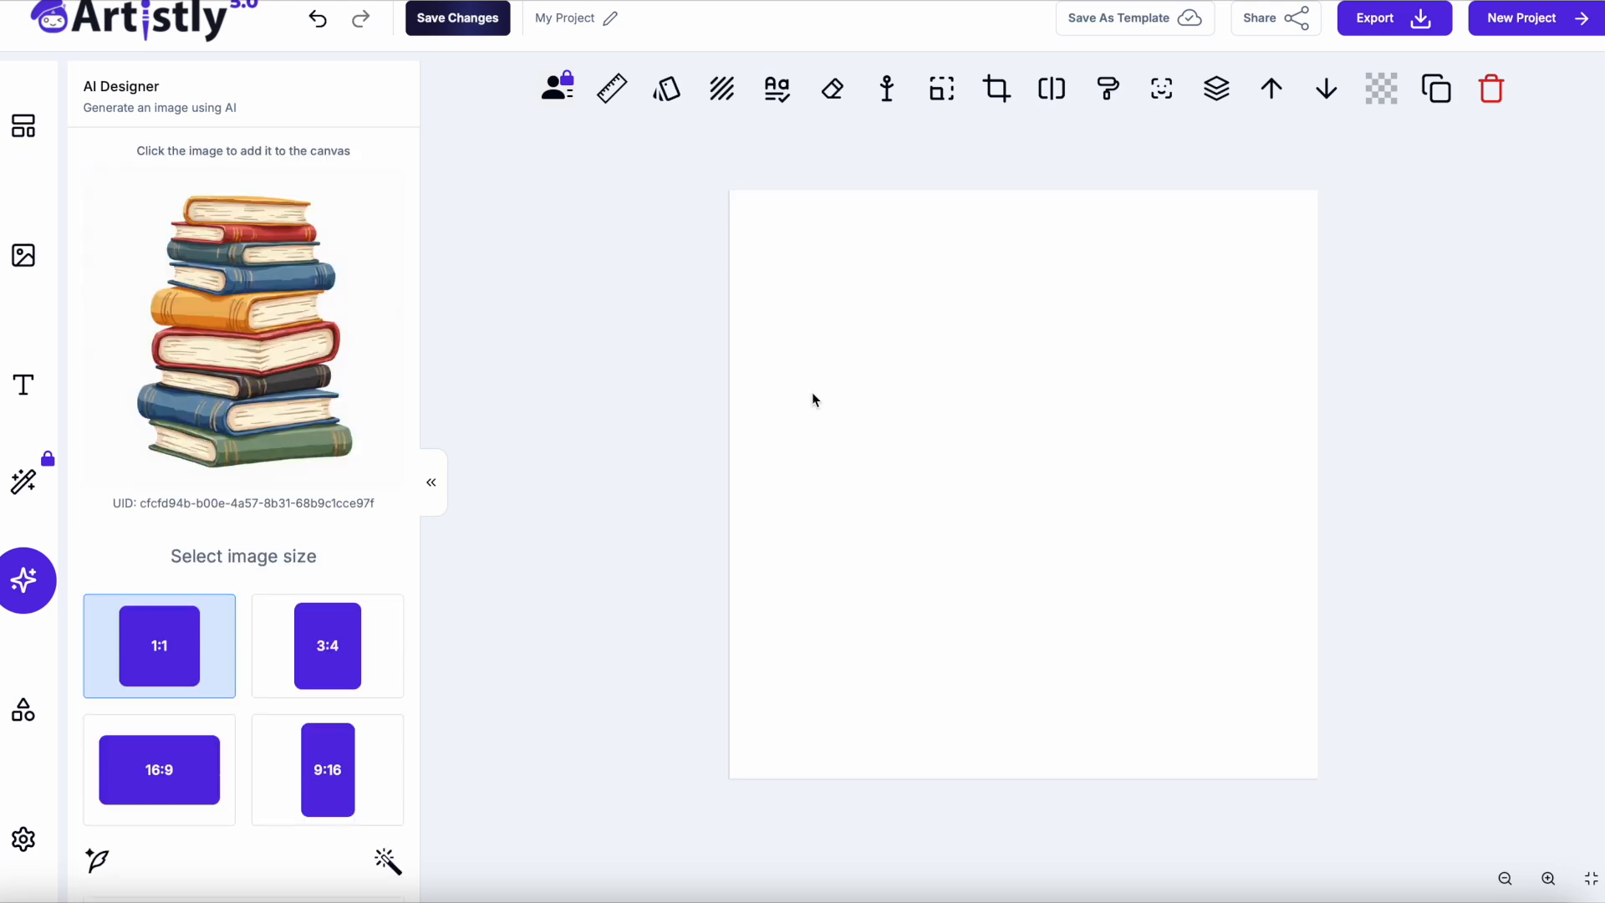
- Add the book pile image to the canvas, shrunk to about half width in the upper-right area
left_click(318, 342)
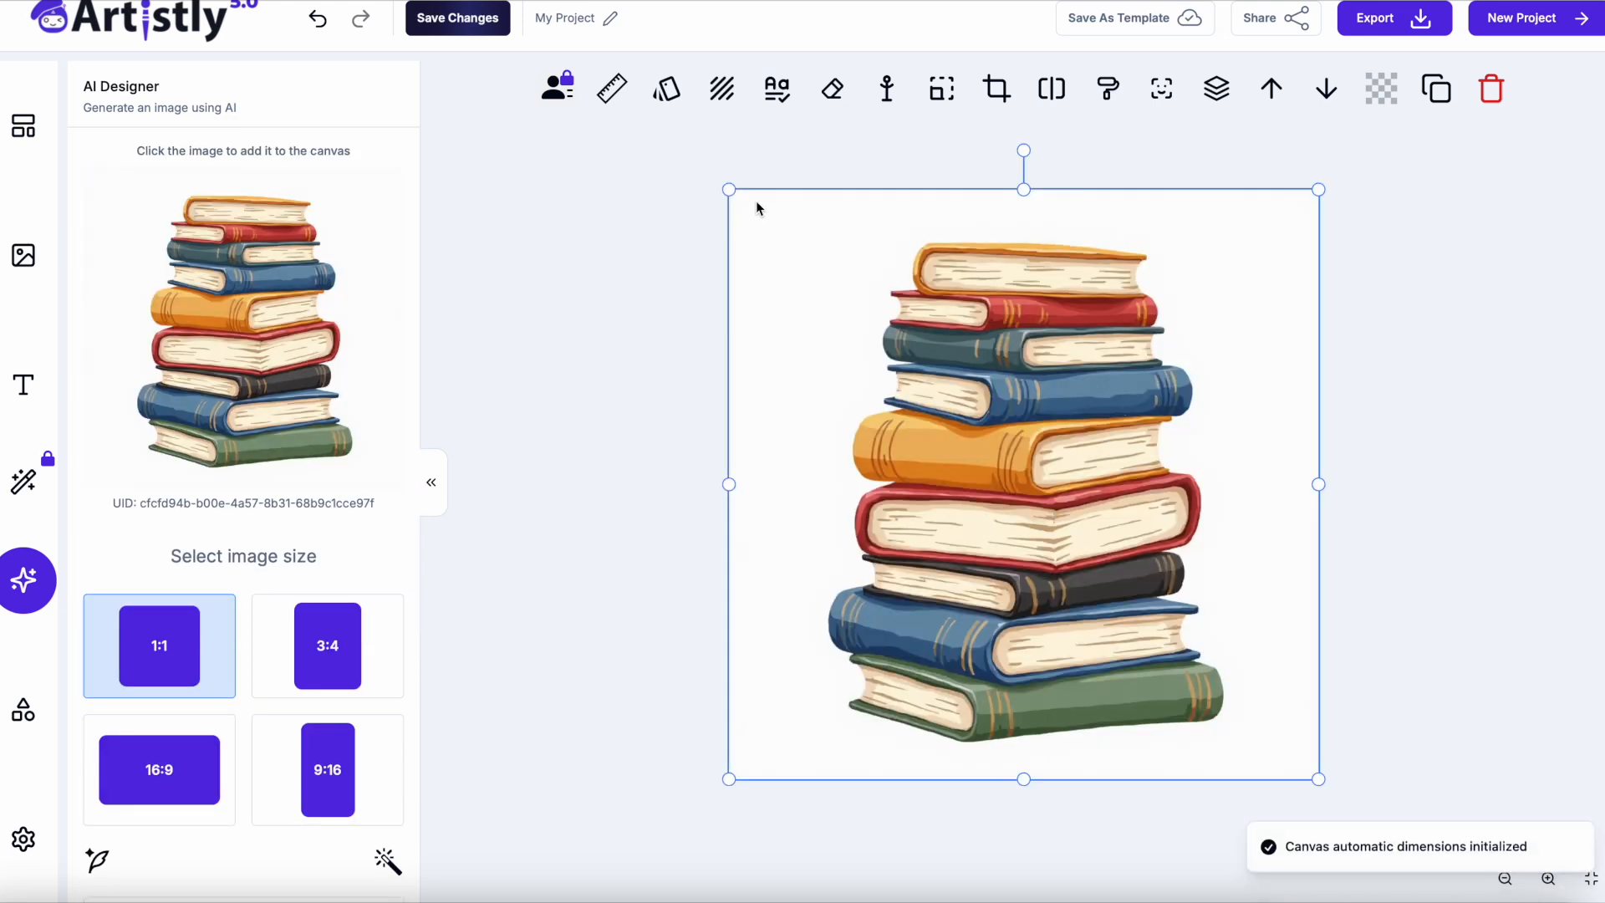
left_click_drag(731, 189, 1028, 489)
left_click_drag(1177, 610, 1170, 348)
- Change the prompt's subject to "a pile of school books" and generate another image
scroll(238, 710, "down", 4)
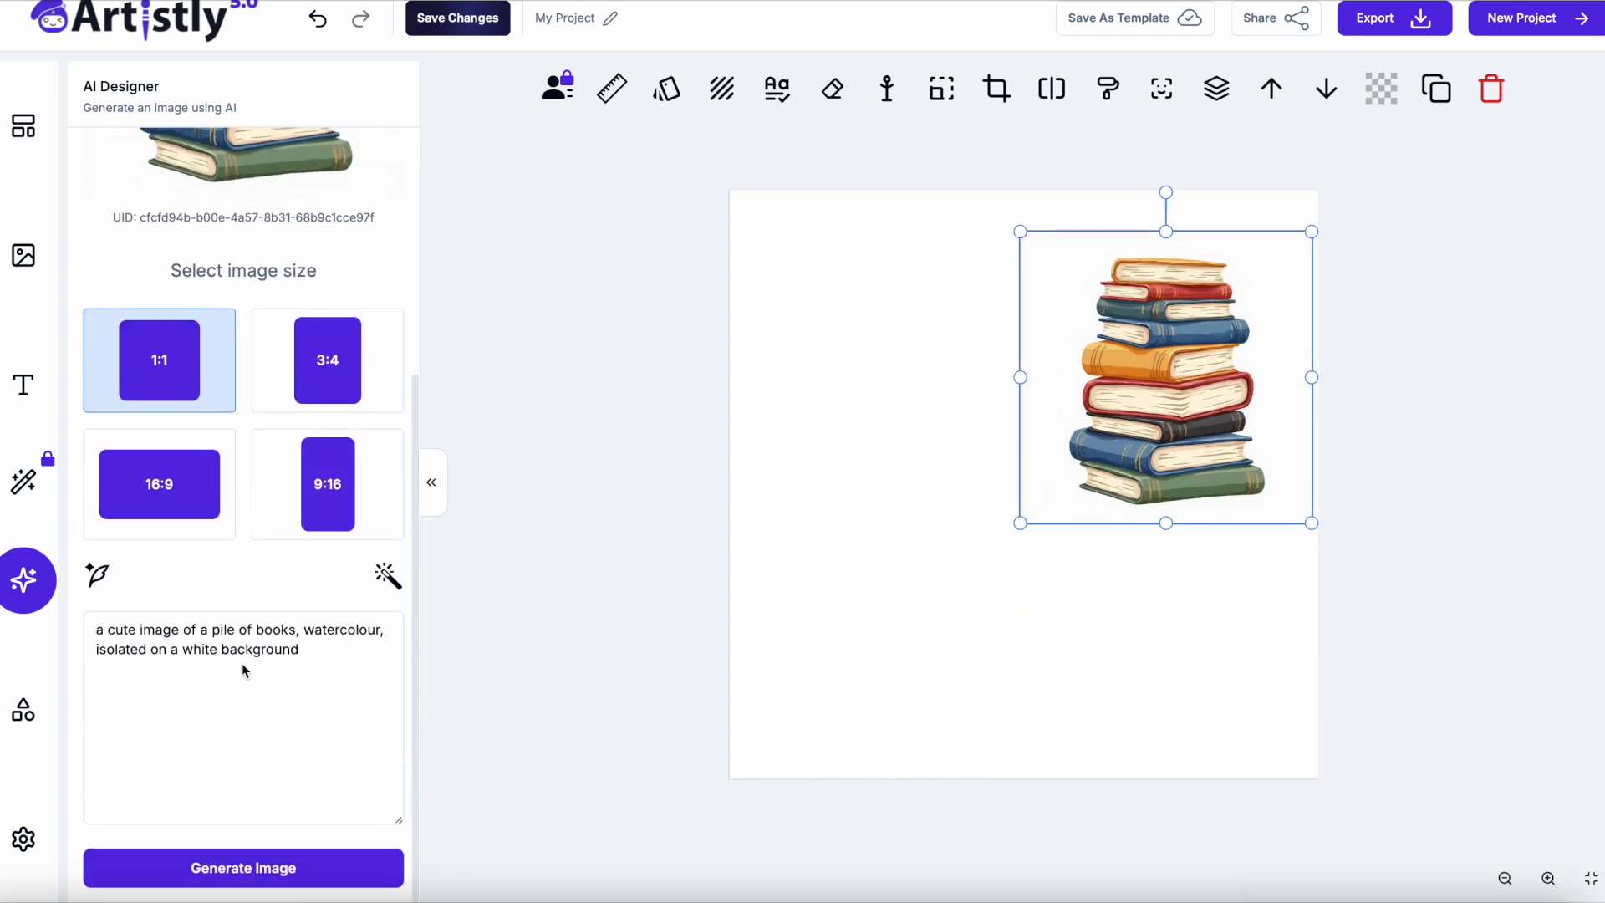
left_click(257, 634)
type("school")
left_click(243, 868)
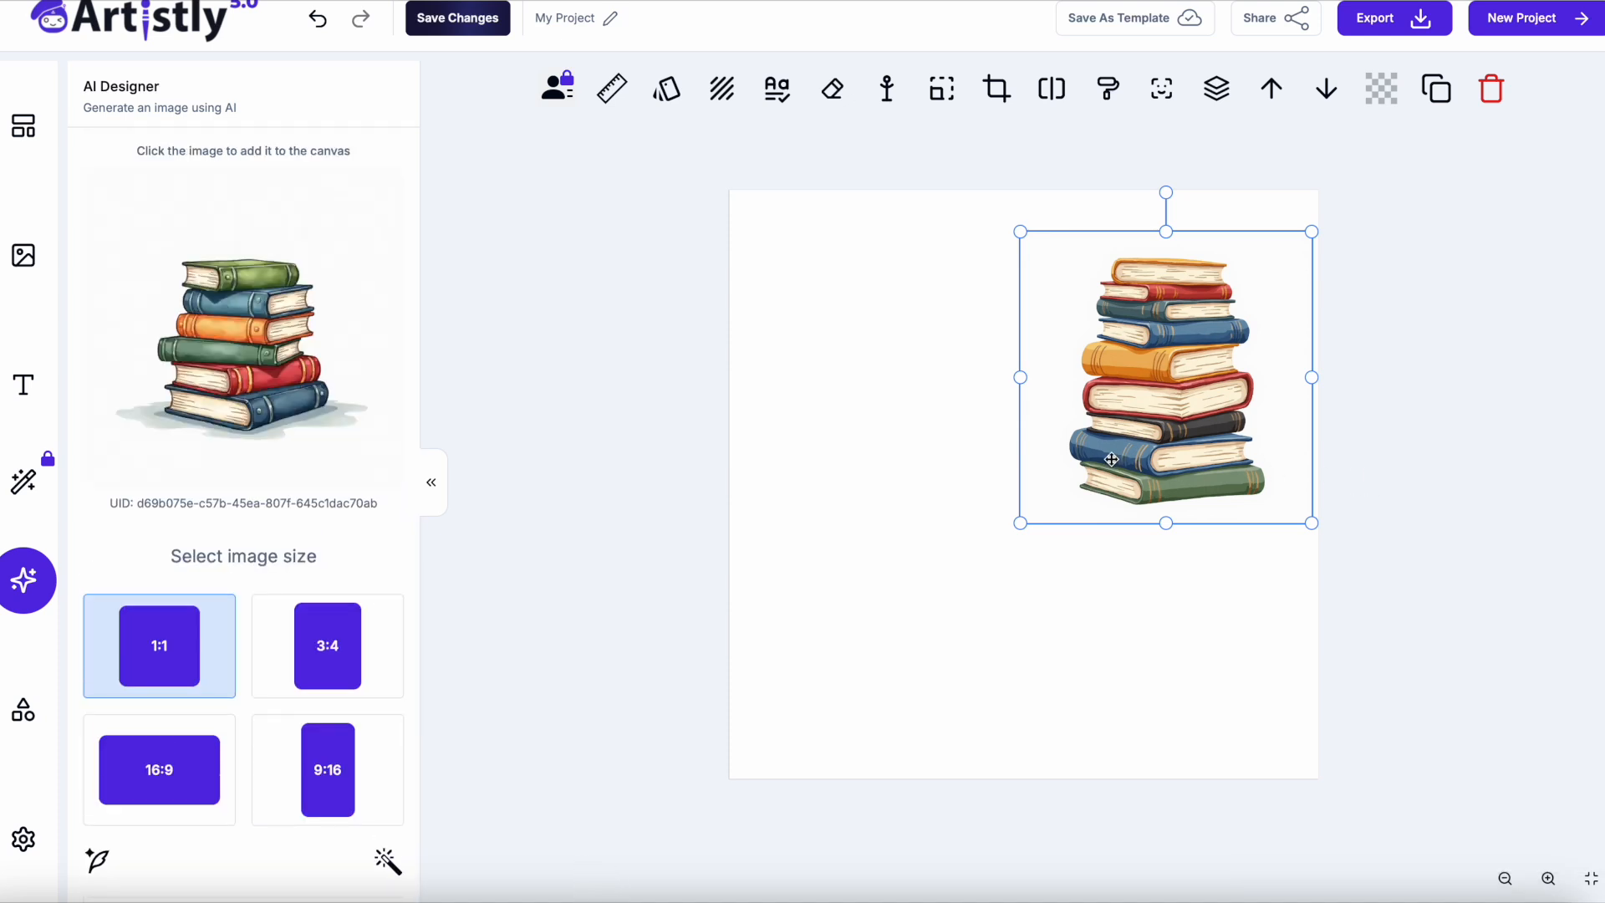
- Export the placed book pile as a PNG, enlarged and centred to nearly fill the canvas, and delete it from the canvas
left_click_drag(1021, 525, 749, 754)
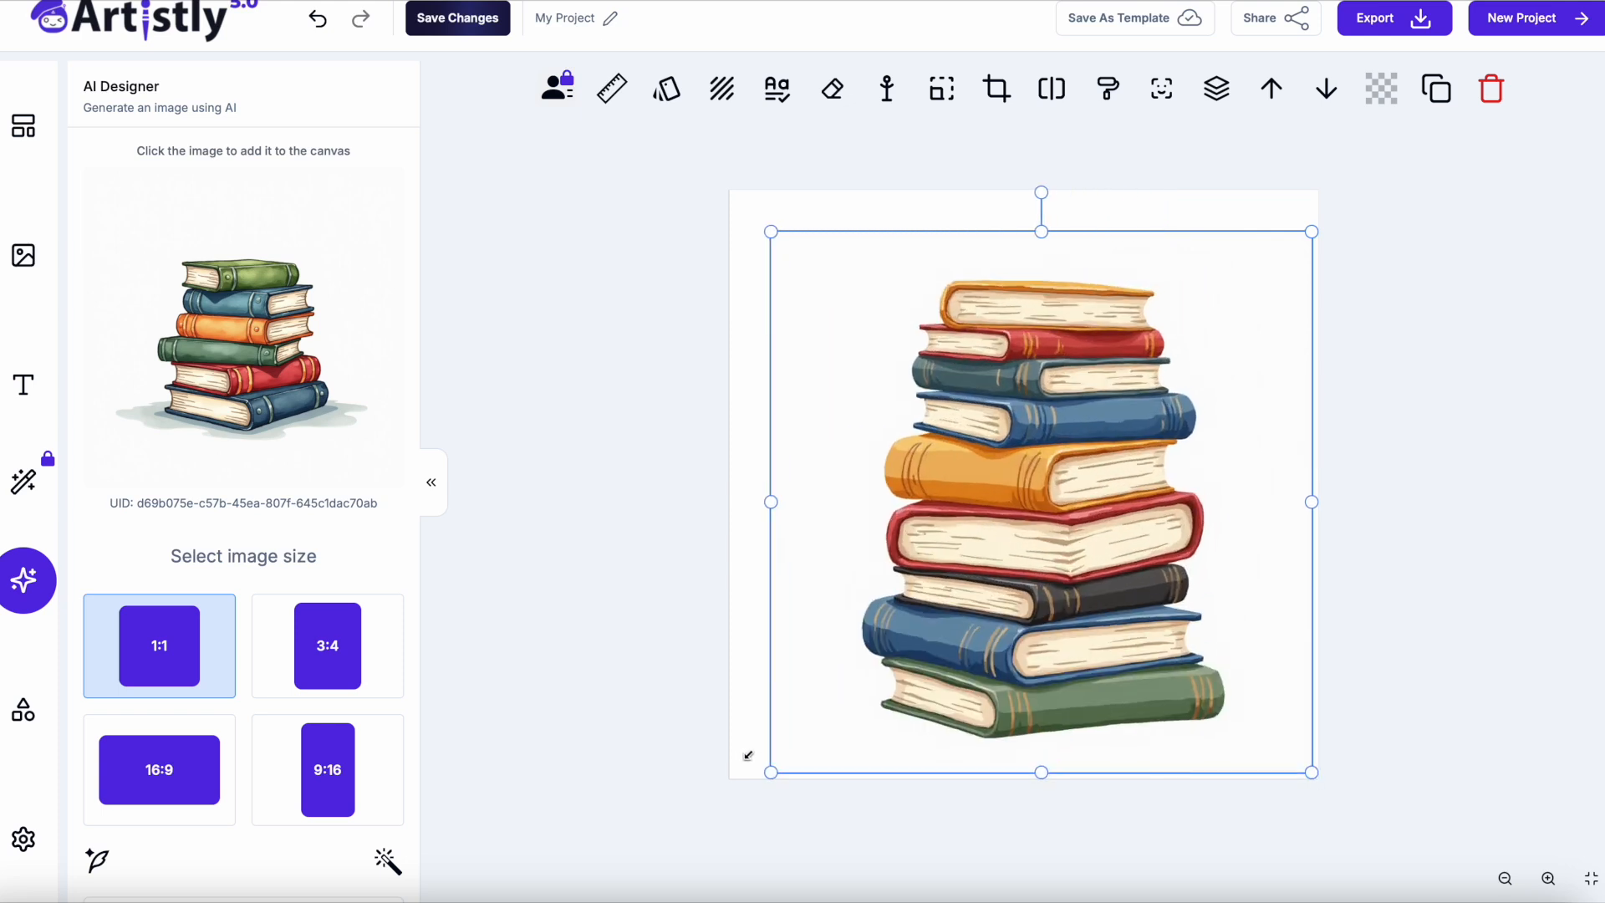
left_click_drag(1026, 521, 1013, 506)
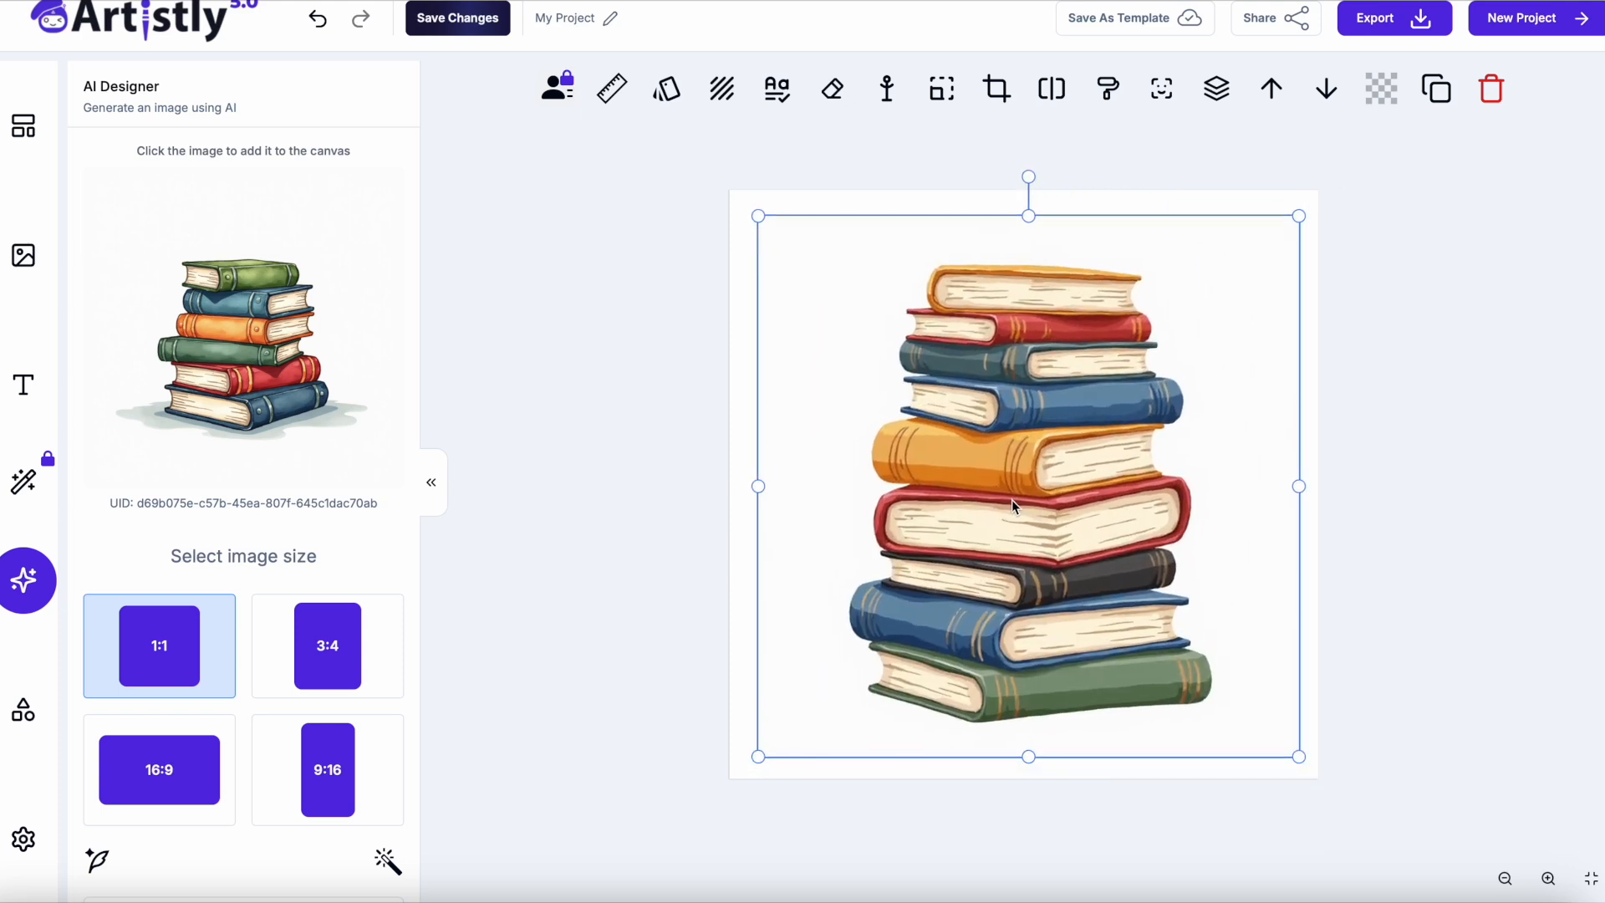
left_click(1378, 10)
left_click(1347, 60)
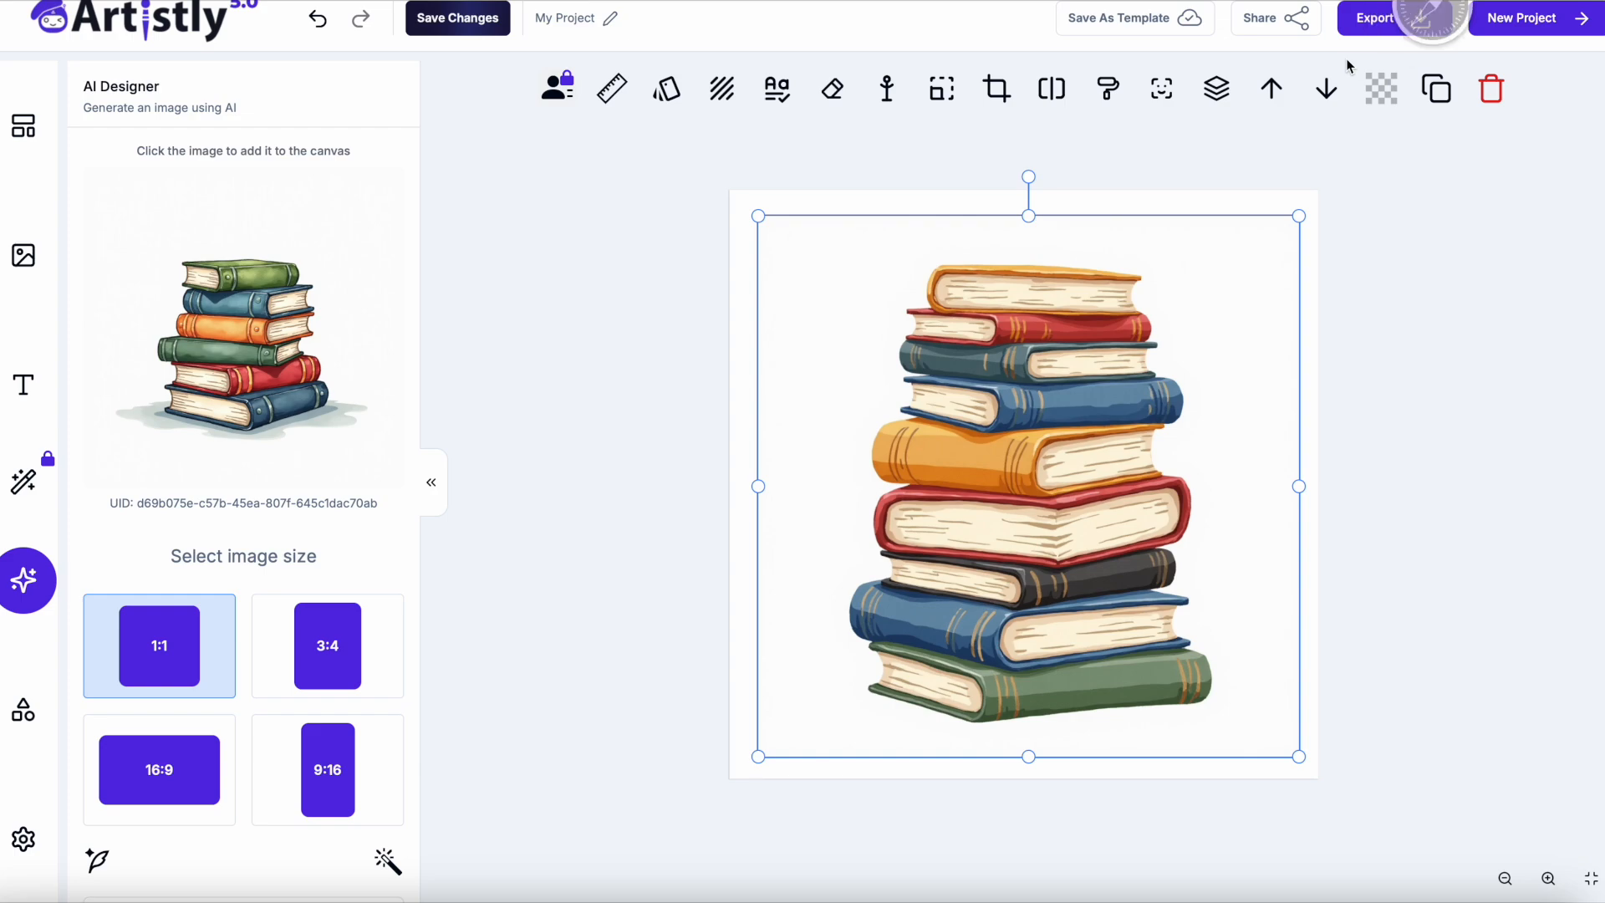
key("Delete")
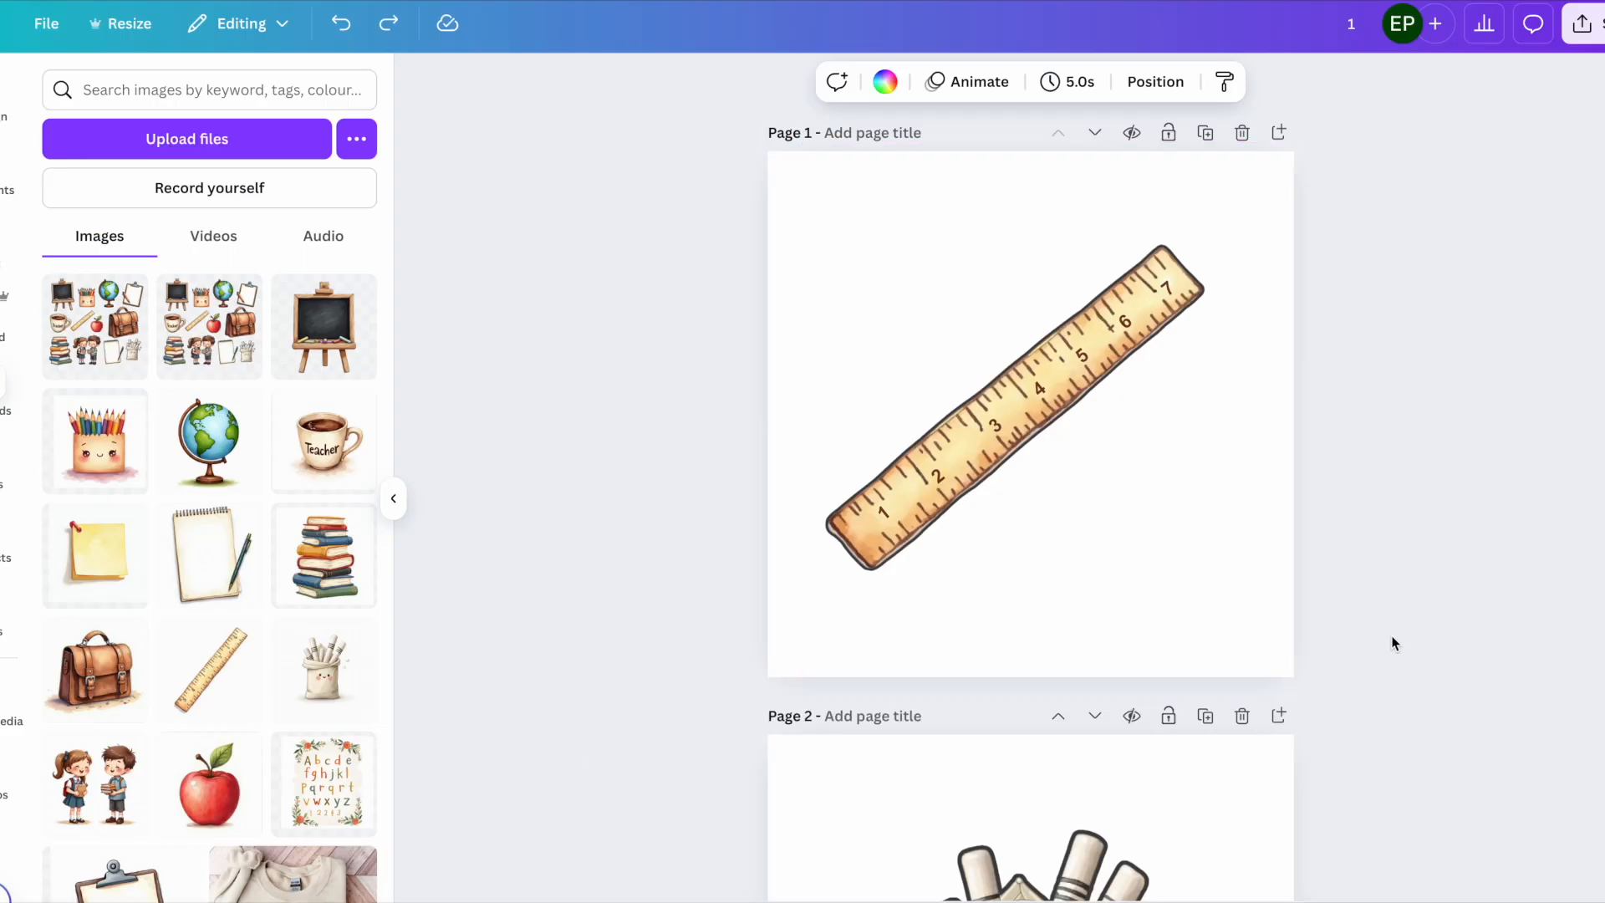
- Switch to Canva and examine the individual teacher illustrations on the successive design pages
scroll(1394, 644, "down", 3)
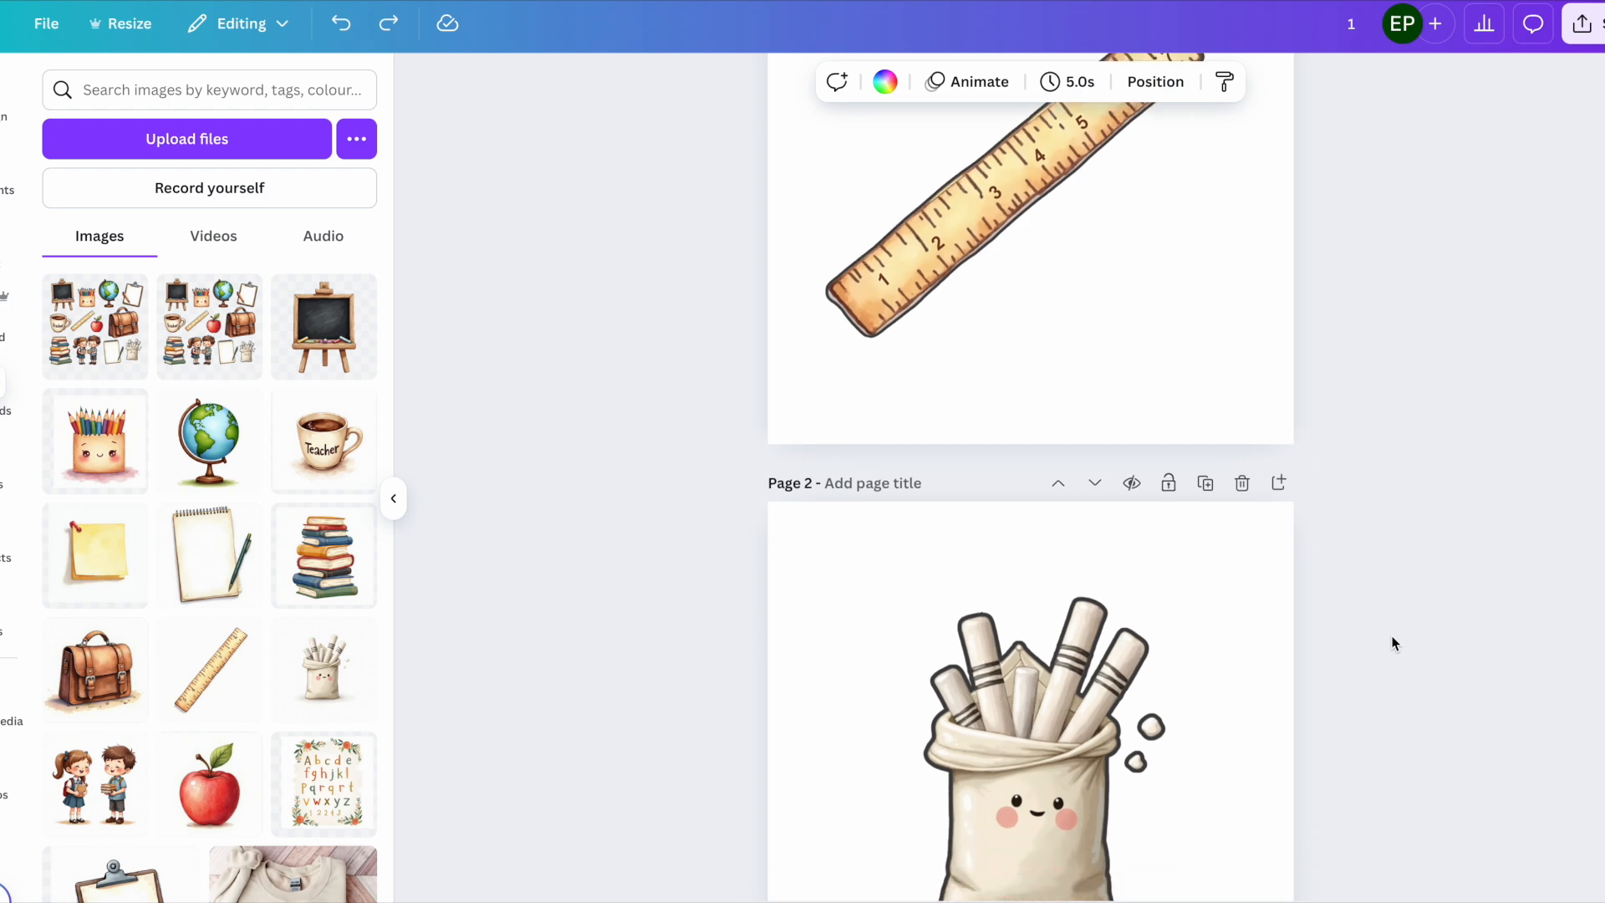
scroll(1393, 643, "down", 4)
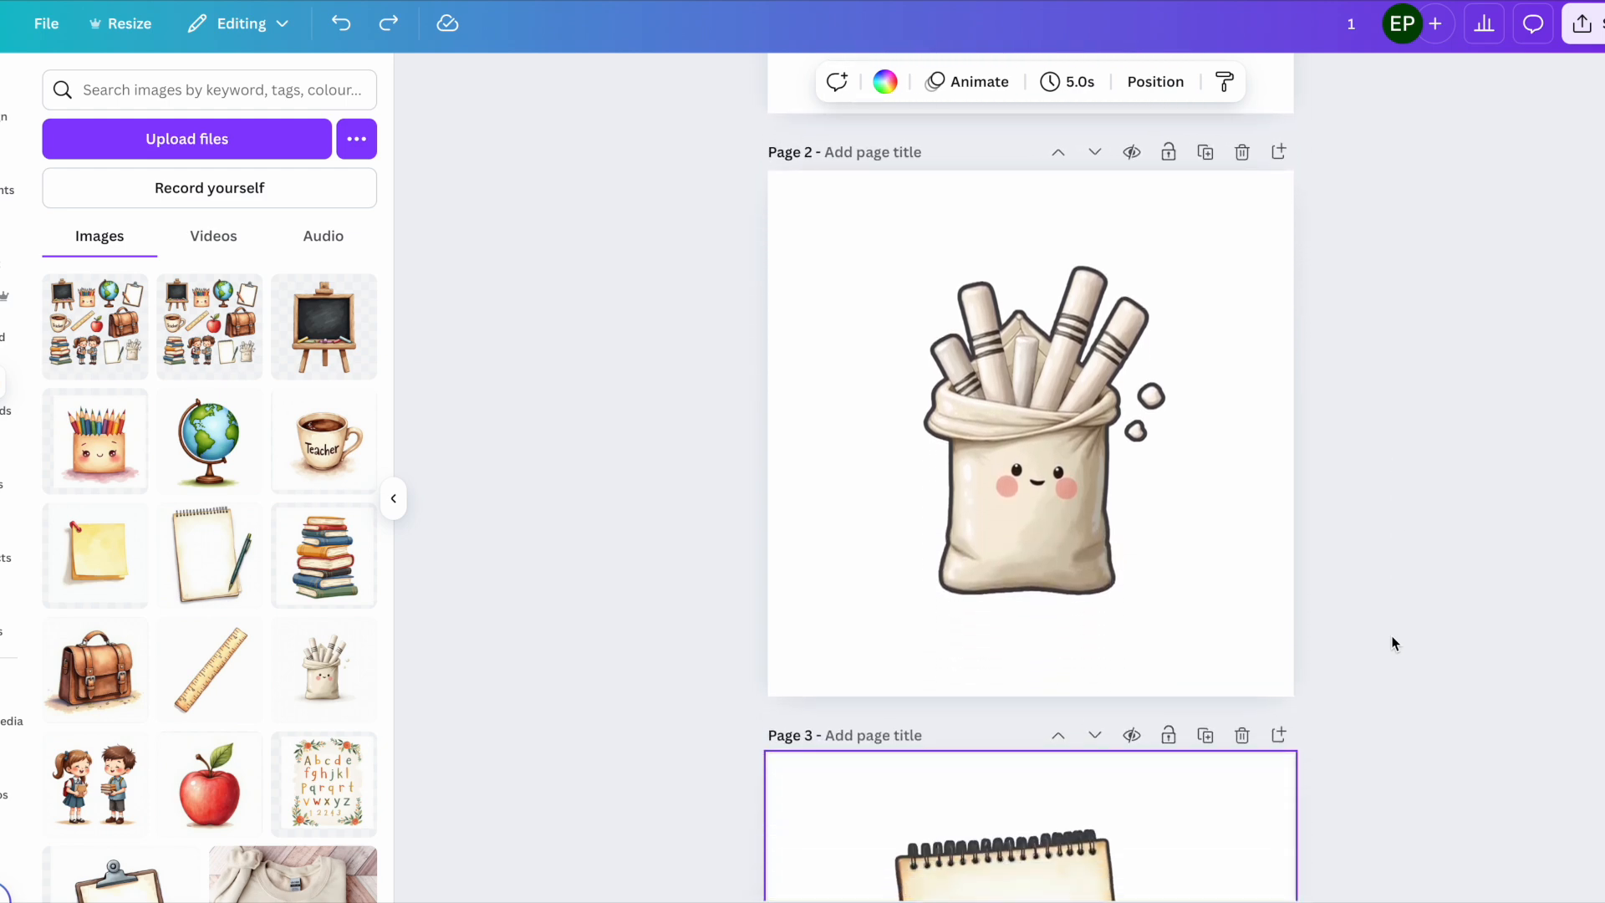
scroll(1394, 643, "down", 2)
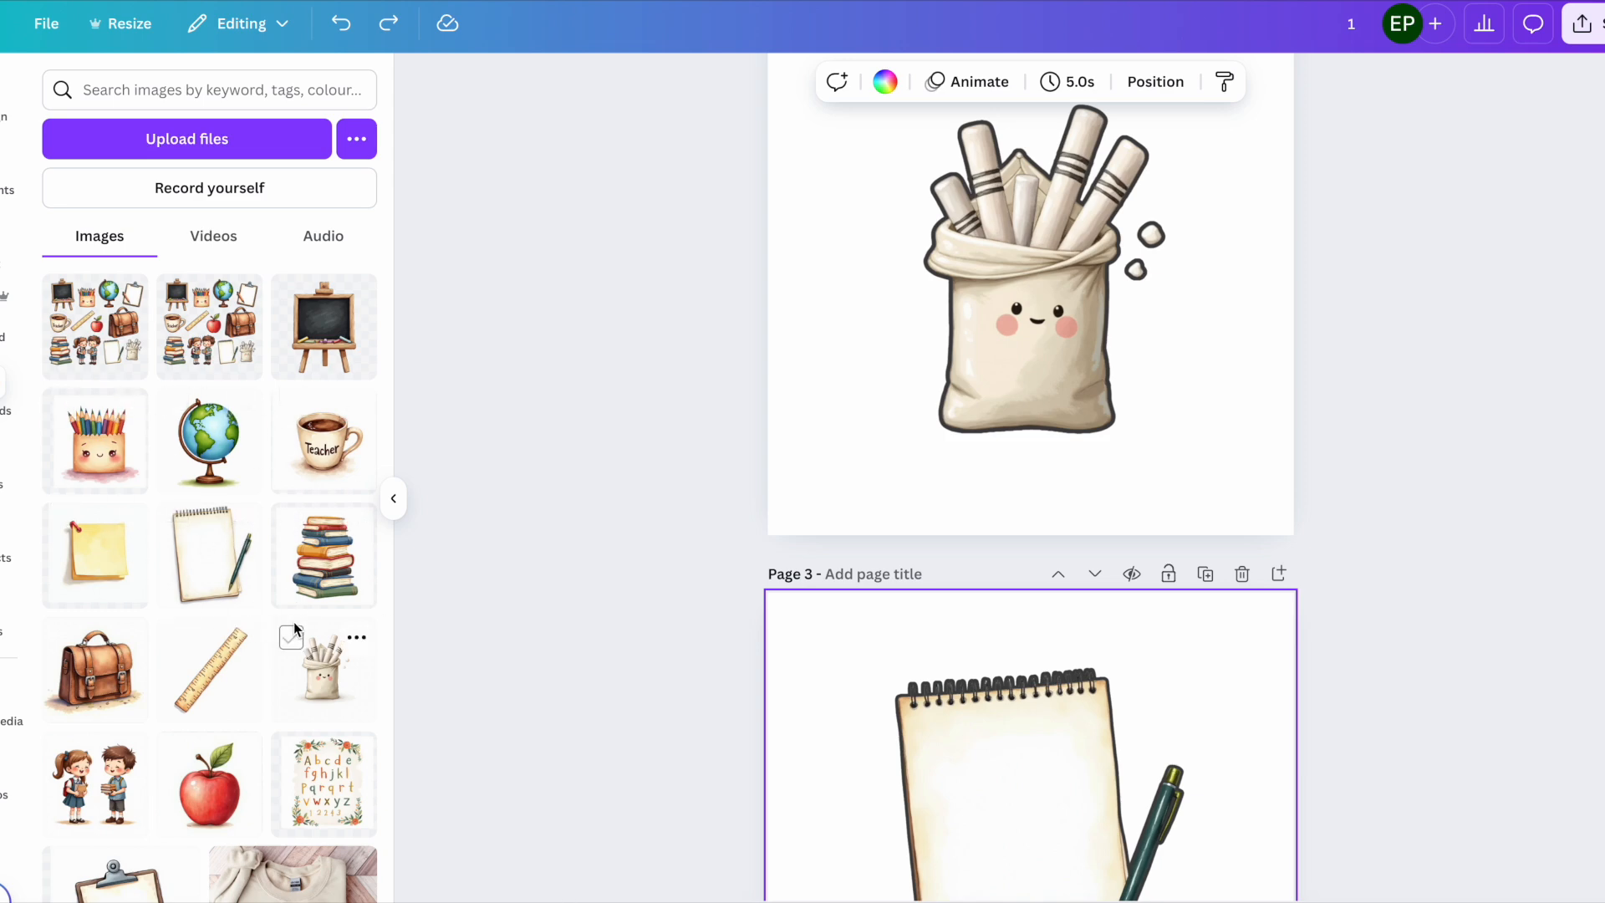
scroll(1071, 433, "down", 4)
scroll(1073, 436, "down", 8)
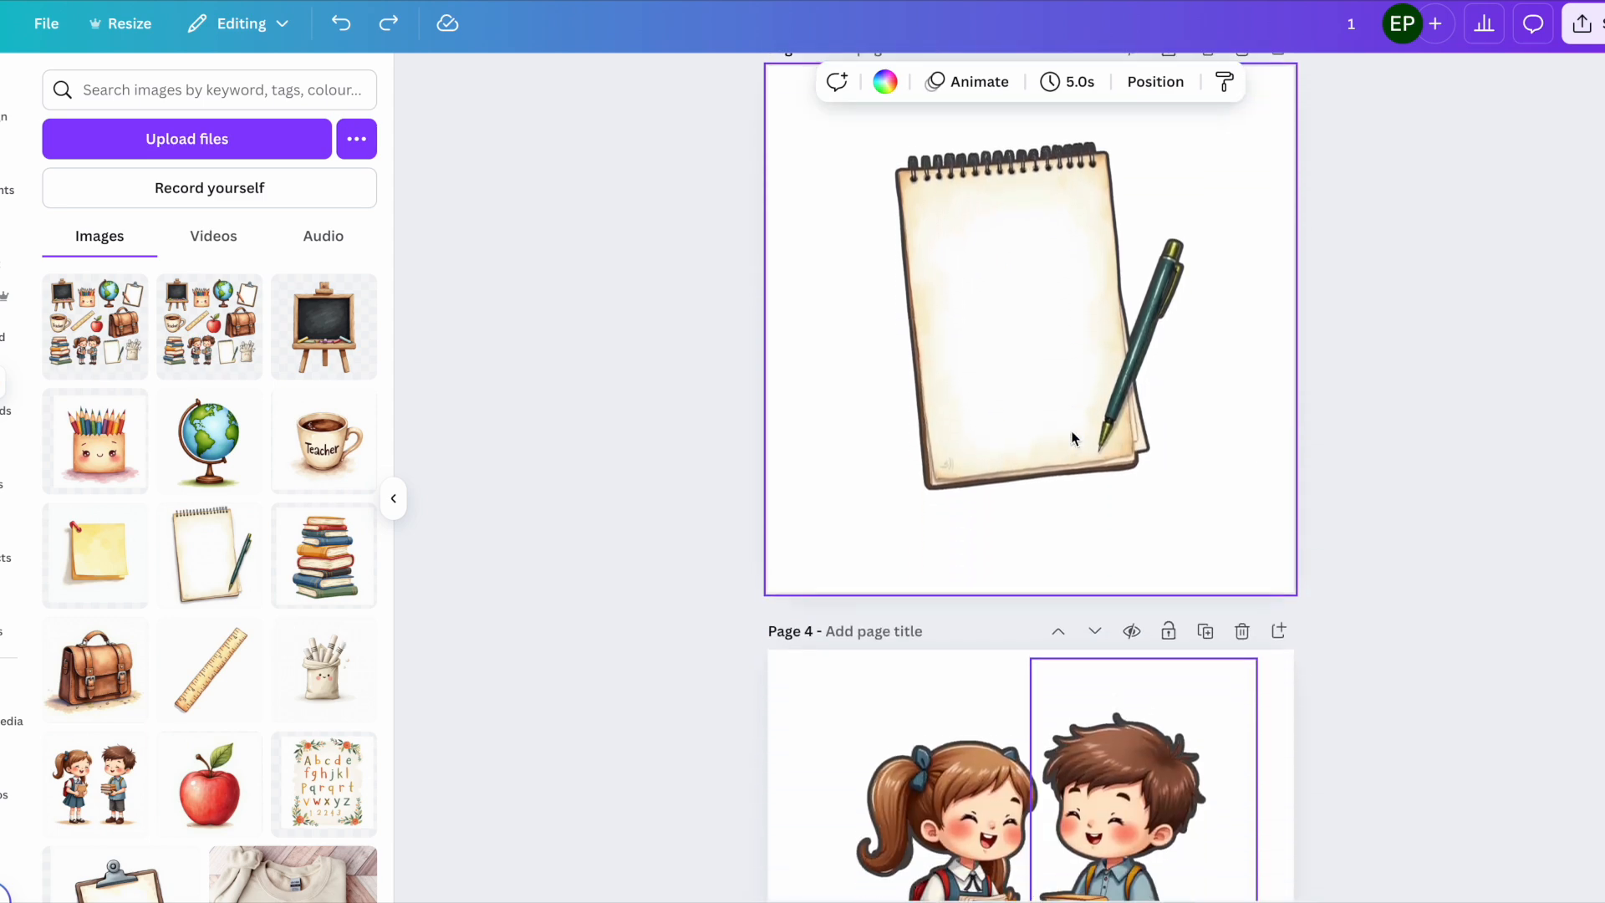
scroll(901, 644, "down", 11)
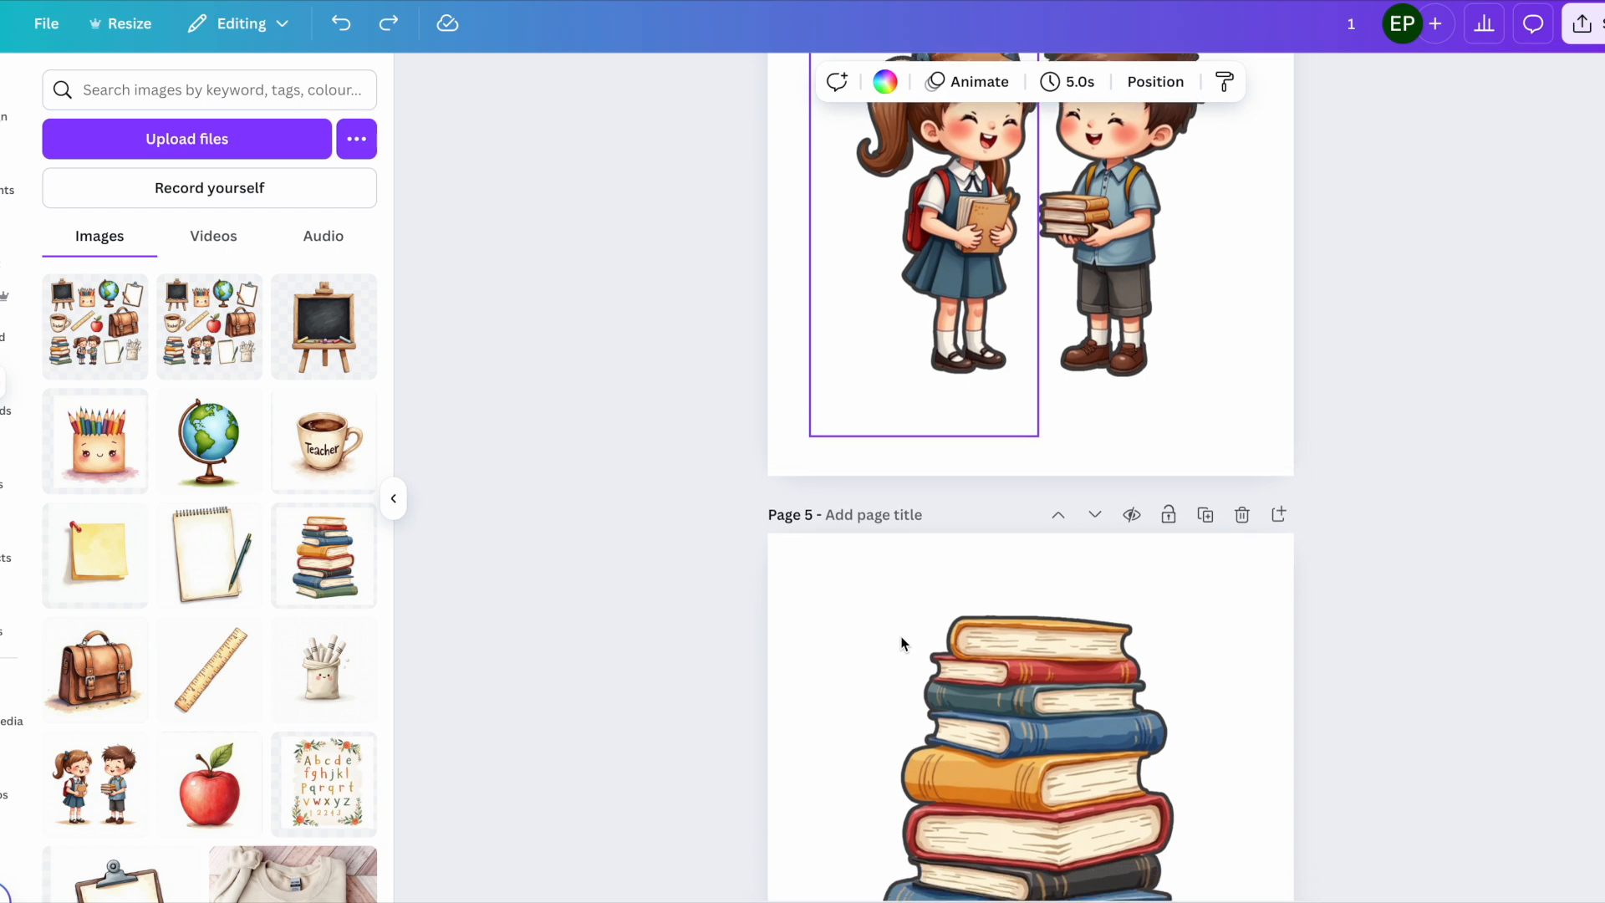
scroll(901, 644, "down", 3)
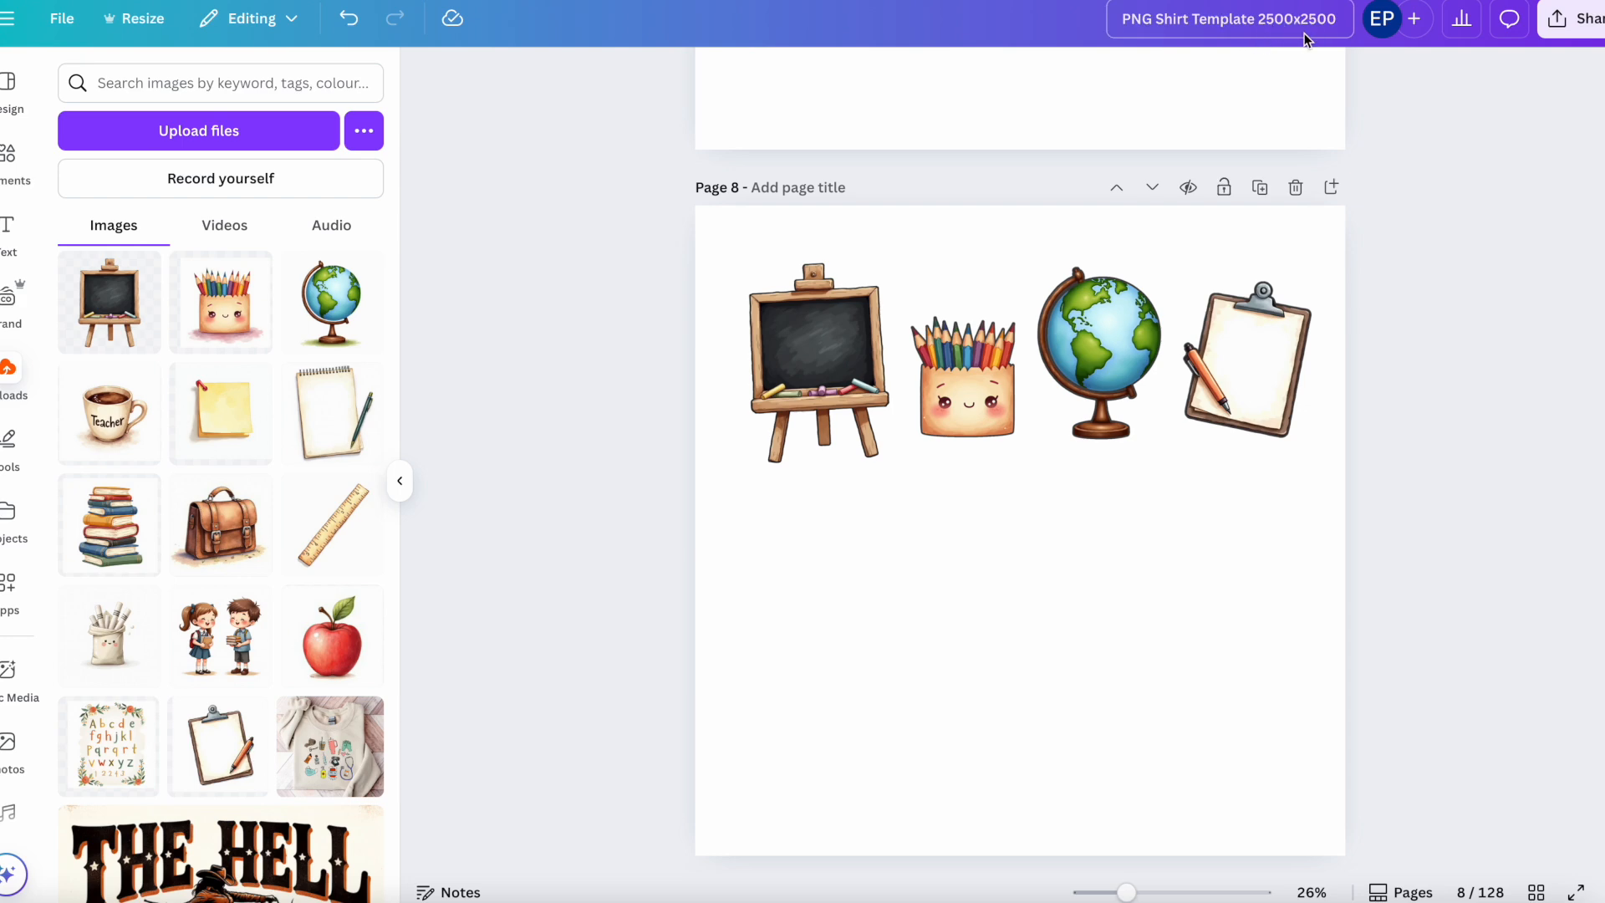
- Add the ruler and apple images to page 8, side by side below the chalkboard and pencil pot, with the apple enlarged to match the ruler
scroll(1320, 207, "down", 1)
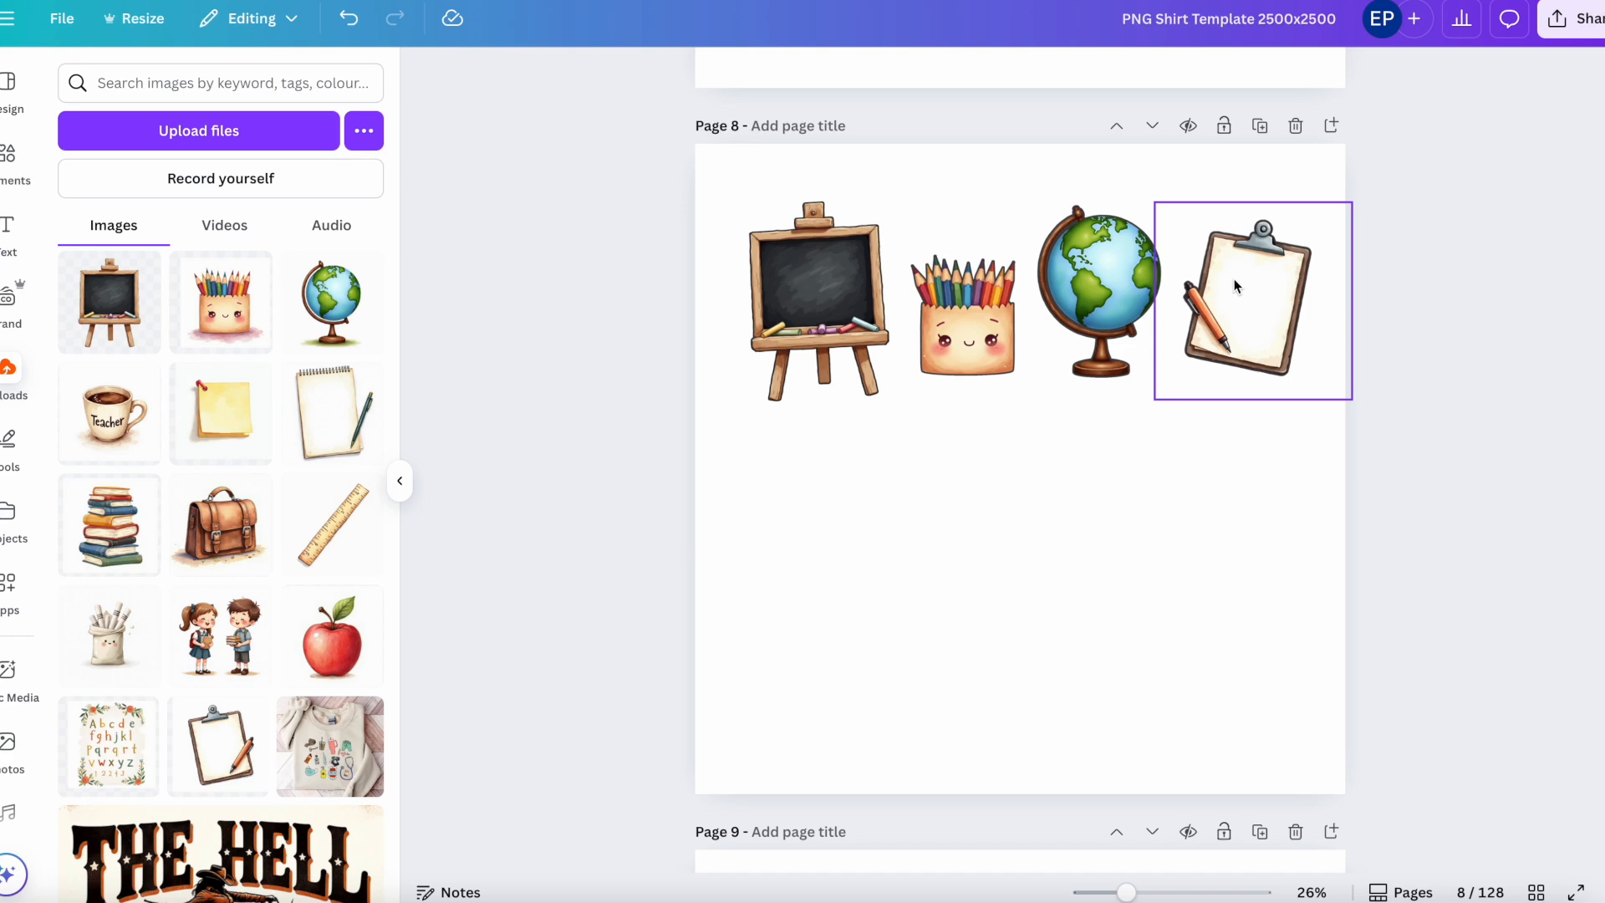
left_click(334, 522)
left_click_drag(953, 462, 794, 474)
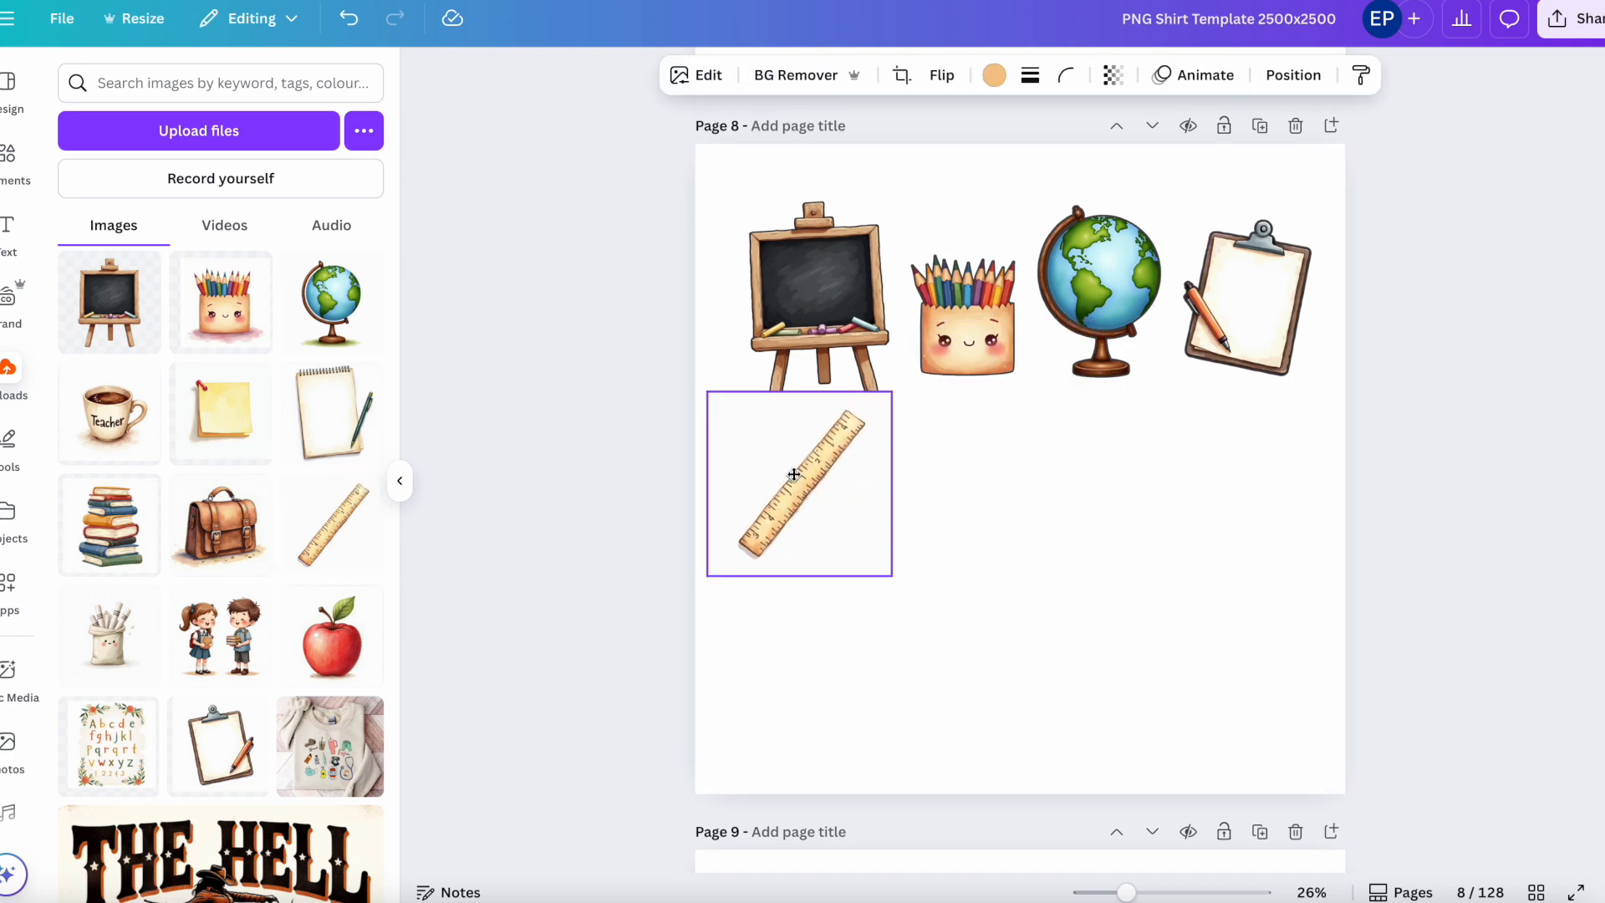
left_click(348, 635)
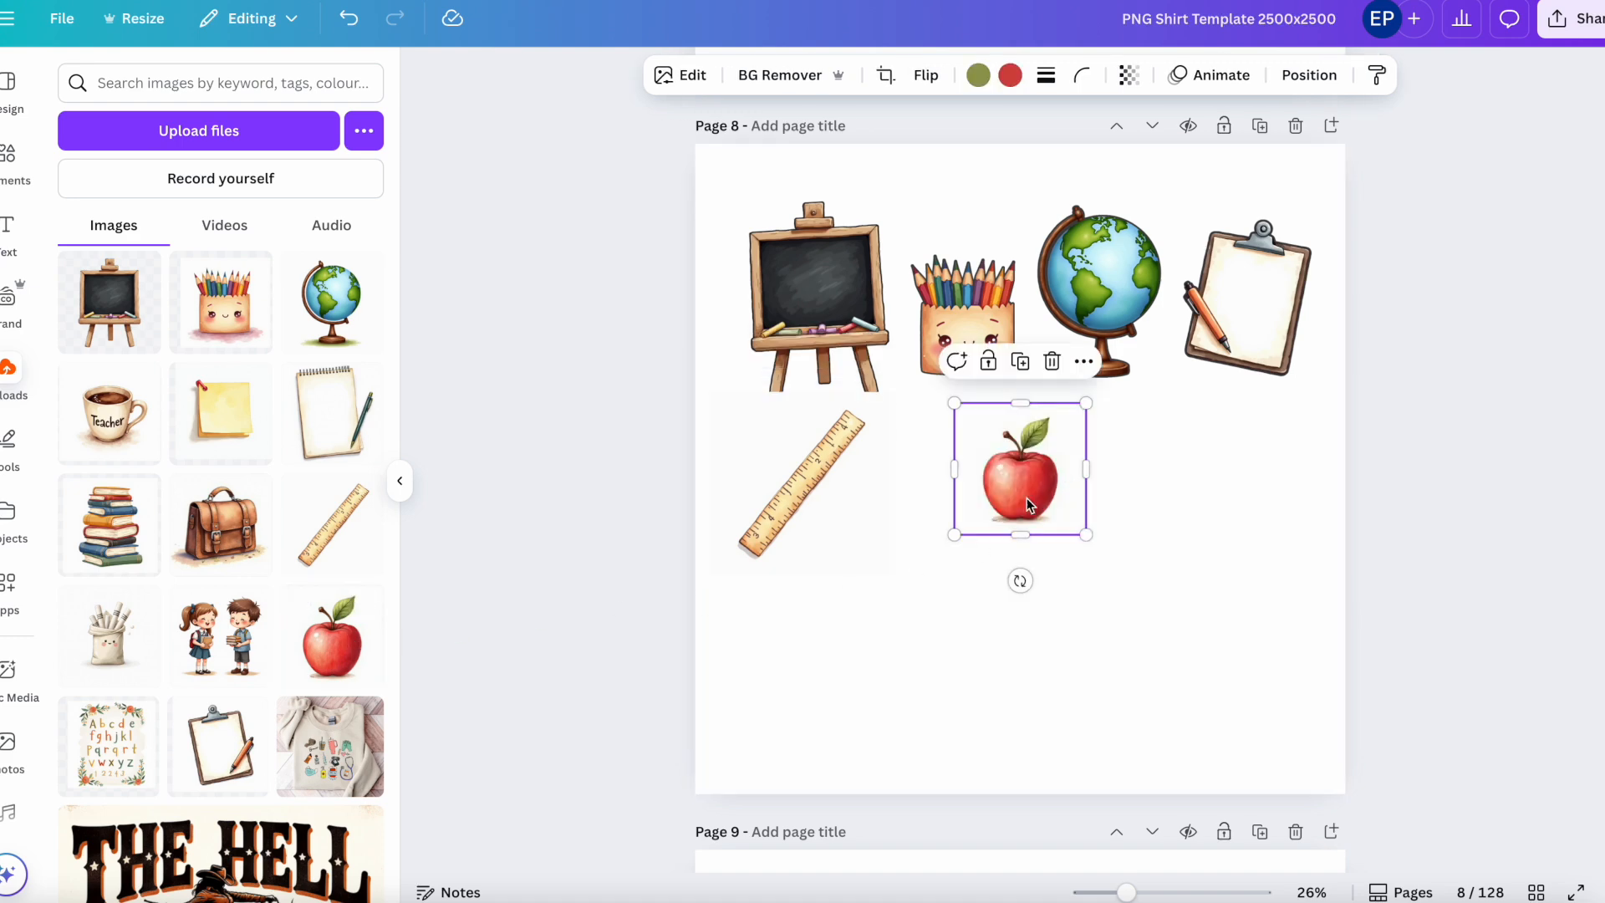
mouse_move(953, 539)
left_mouse_down()
mouse_move(903, 585)
mouse_move(937, 538)
mouse_move(927, 525)
left_mouse_up()
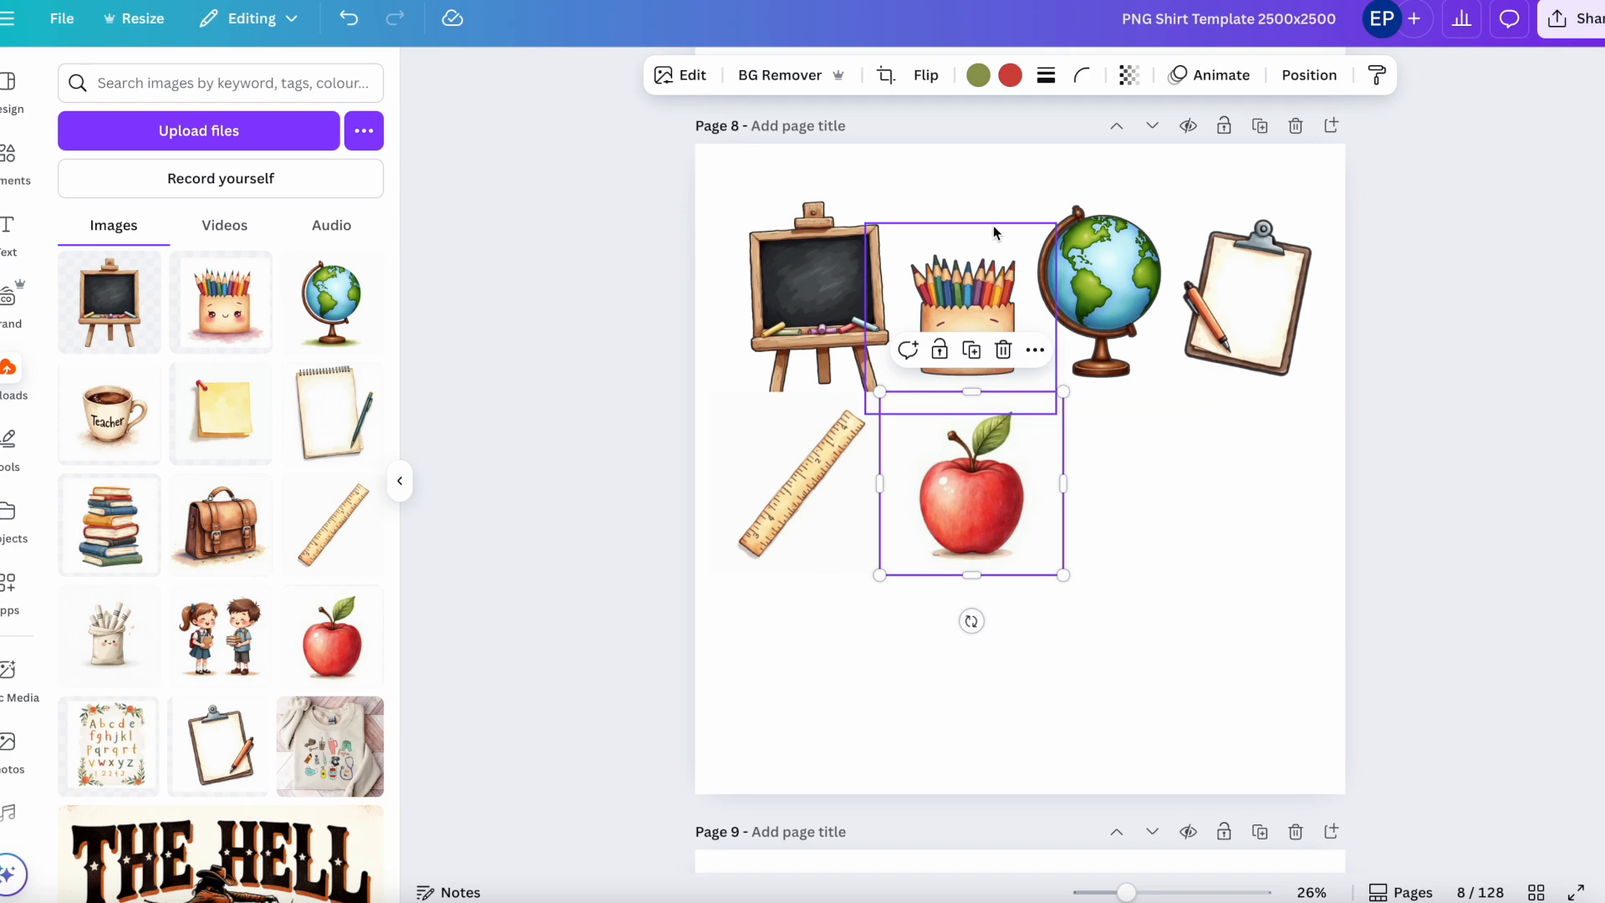
- Set the page 8 background colour to dark brown from the document colours
left_click(959, 191)
left_click(876, 75)
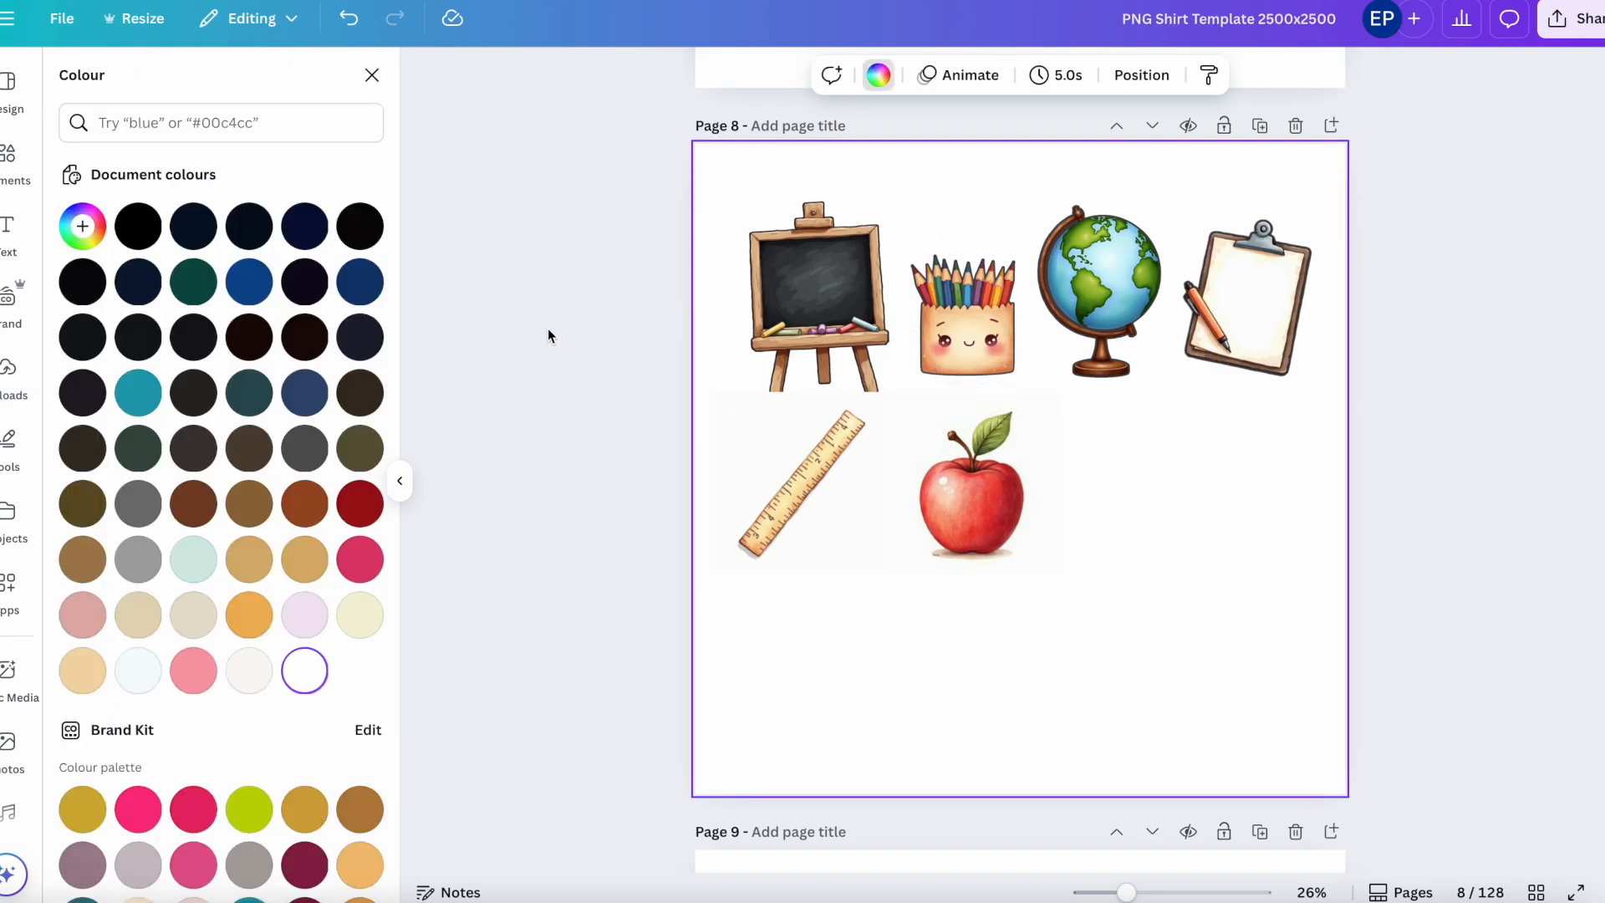
left_click(361, 393)
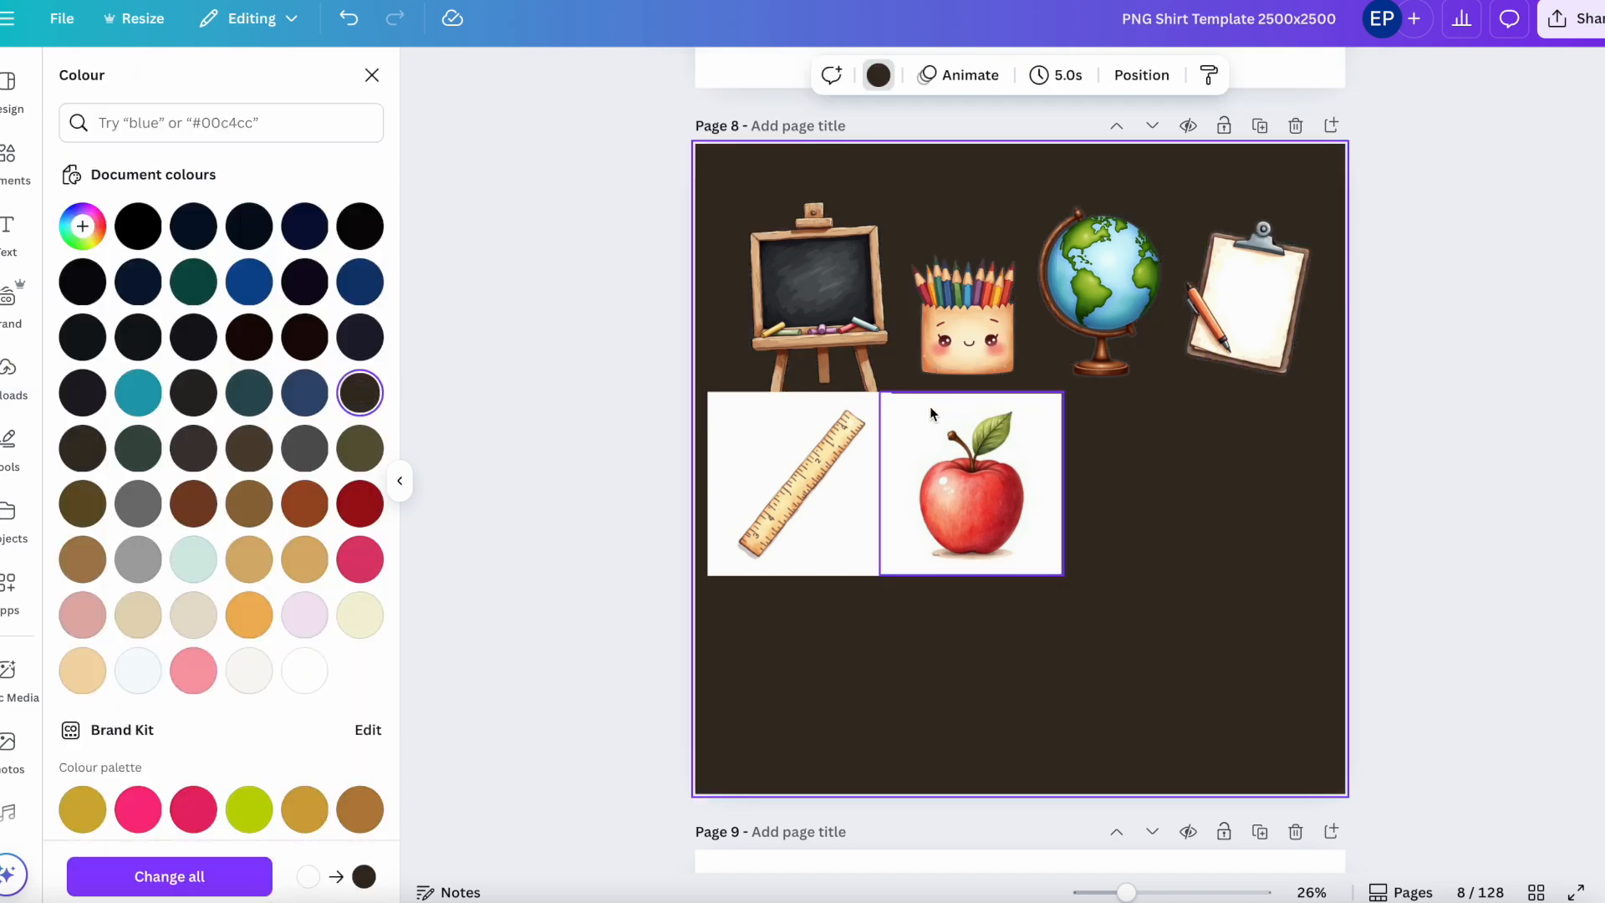
- Remove the white backgrounds from the ruler and apple images with BG Remover
left_click(823, 530)
left_click(815, 78)
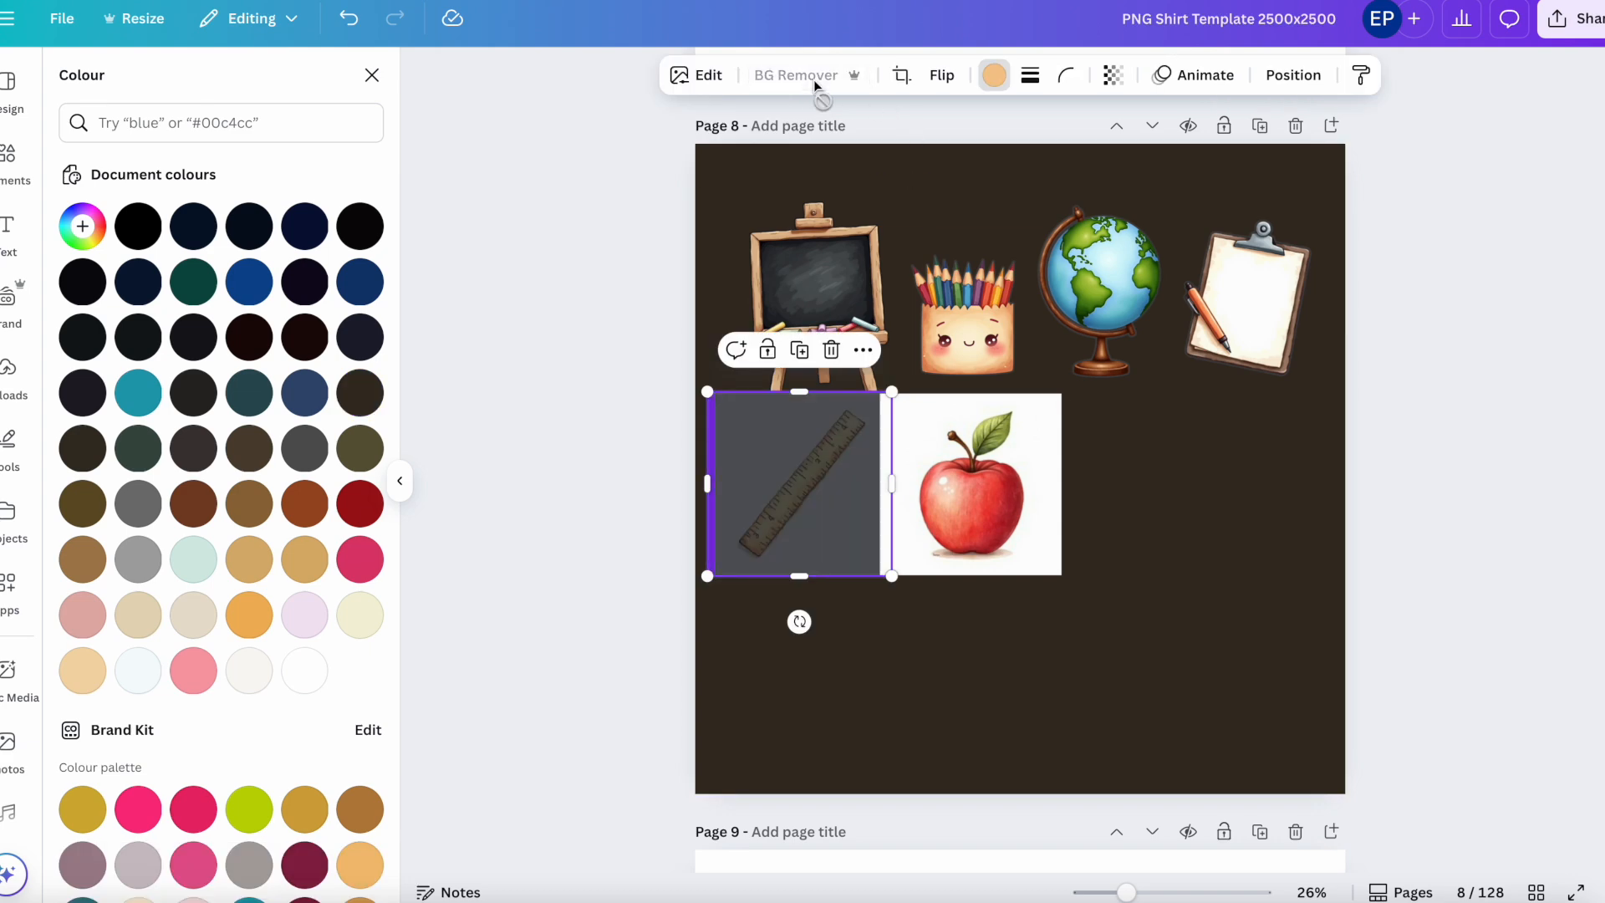
left_click(970, 489)
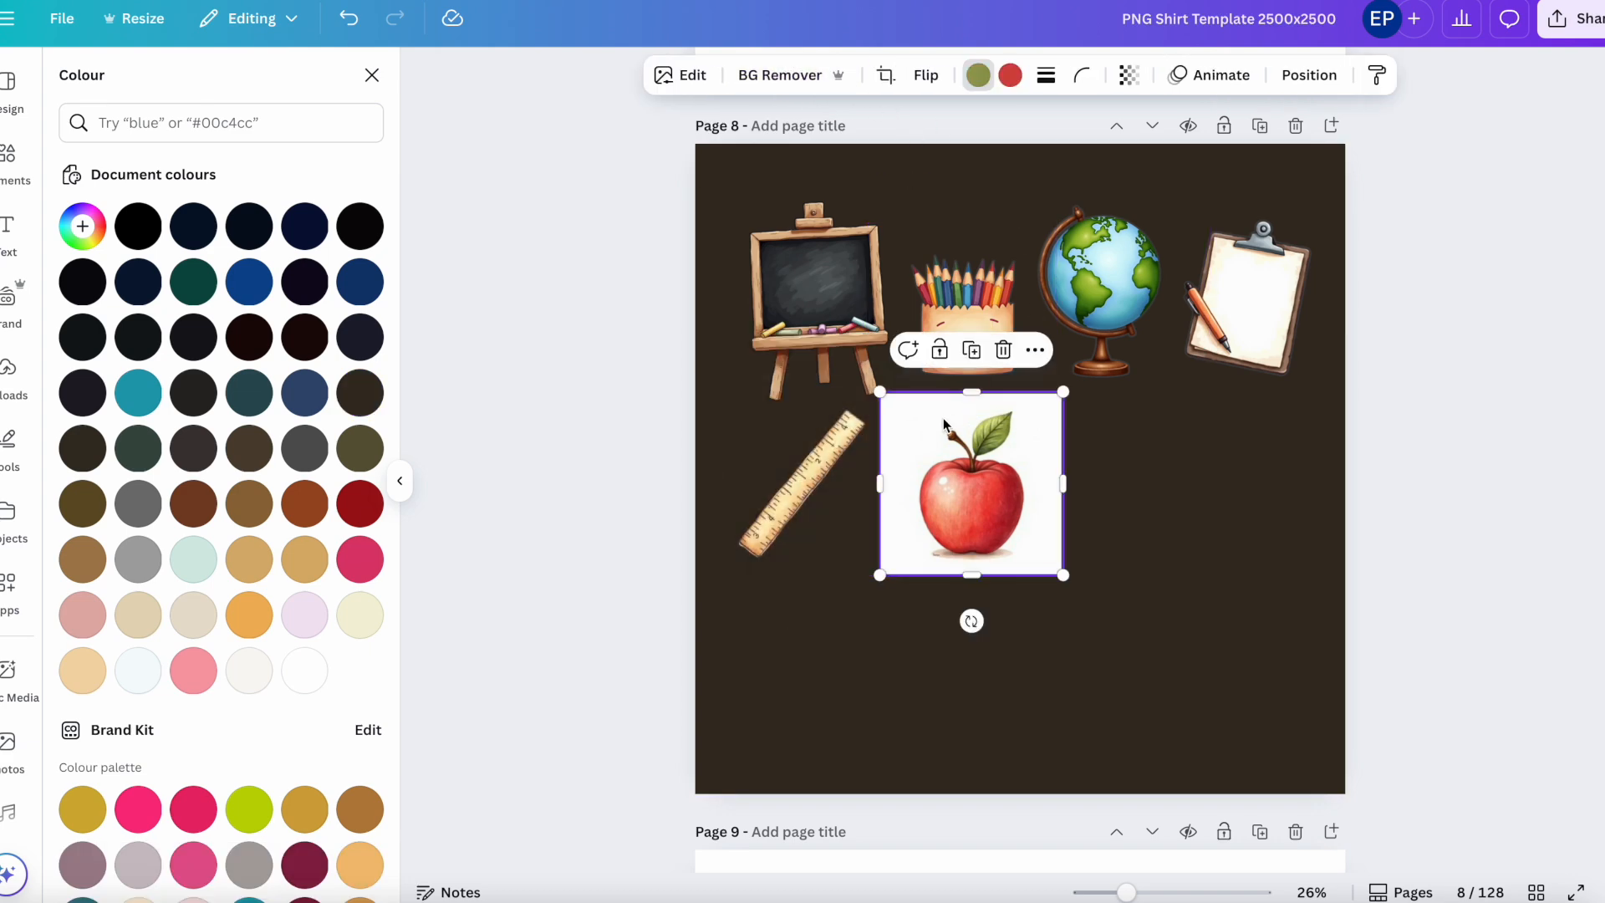
left_click(789, 79)
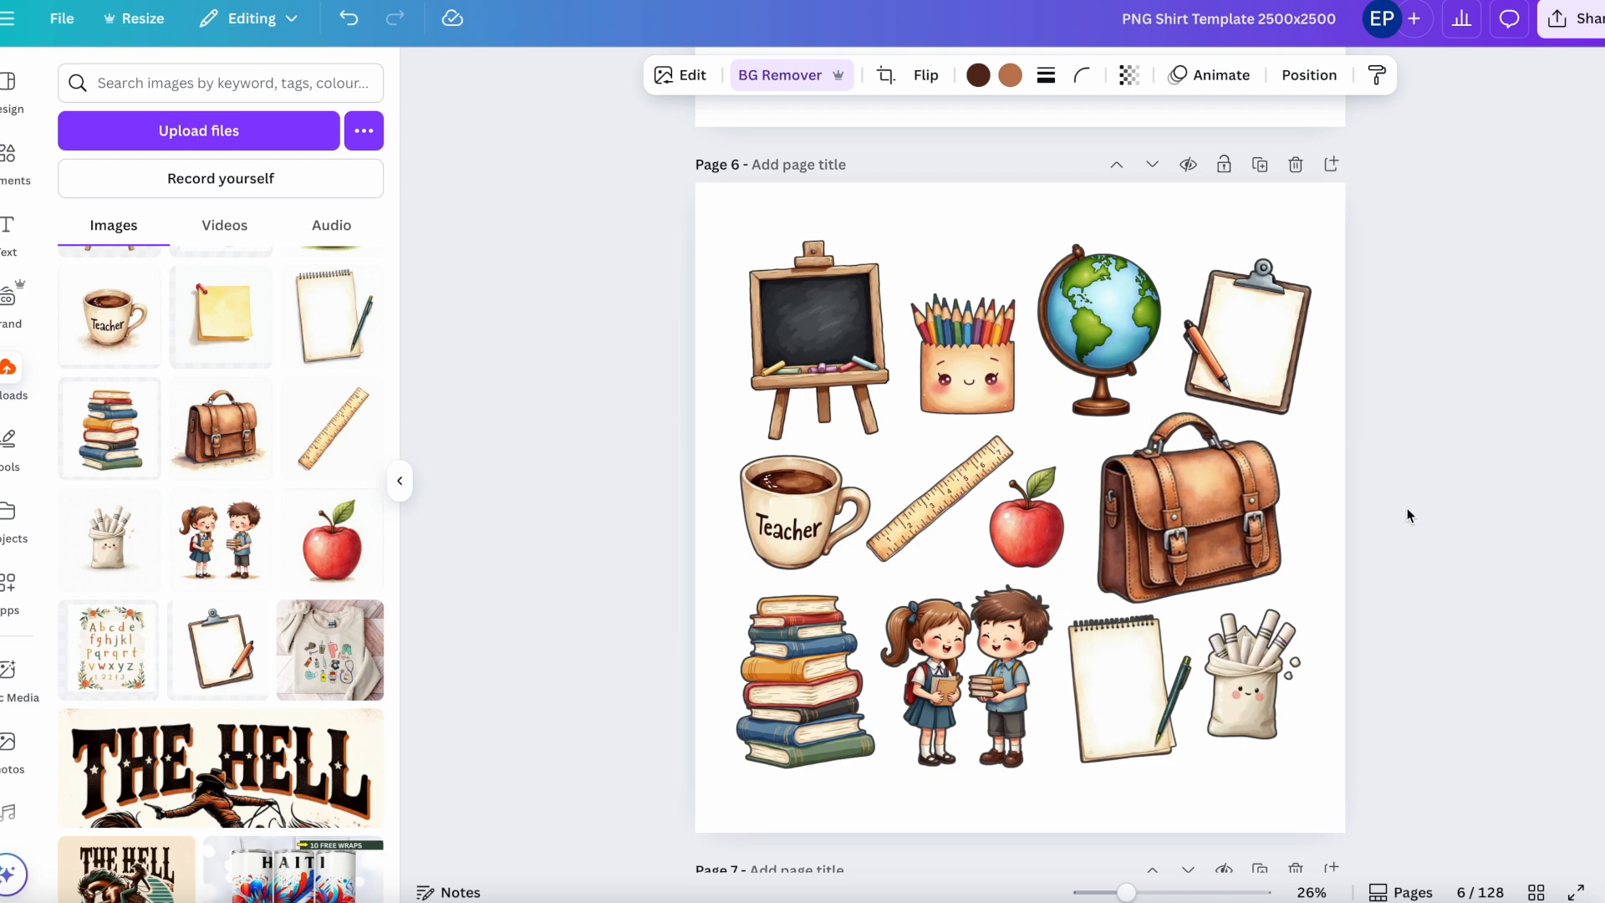
- Open the share options for the finished page 6 illustration collage
left_click(1571, 19)
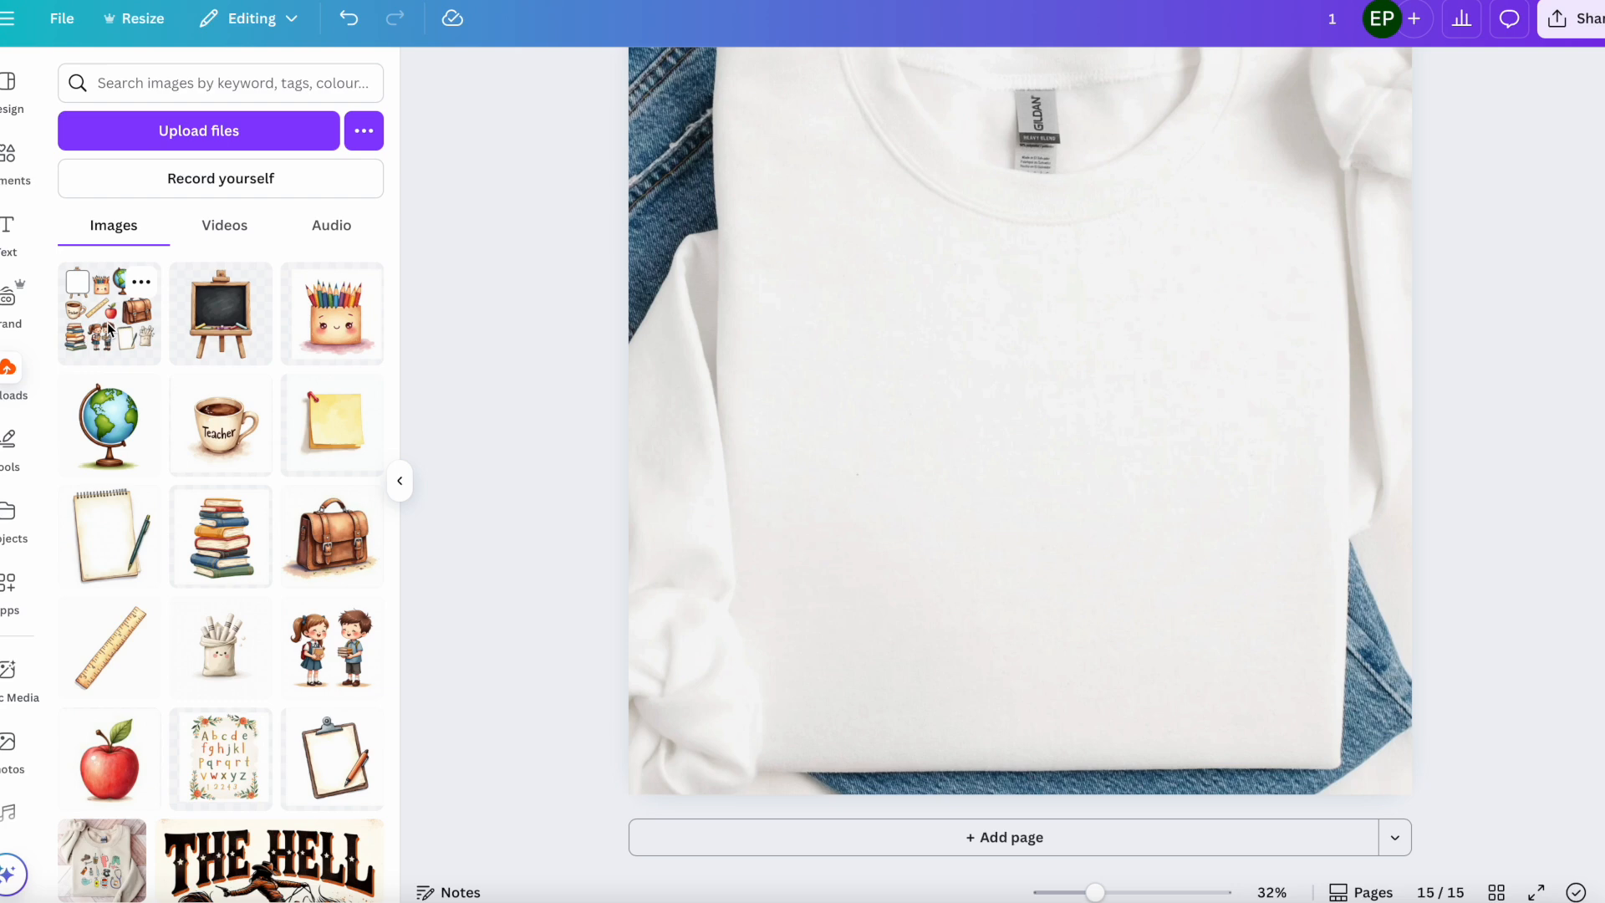
- Place the teacher collage on the blank white sweatshirt mockup on page 15, scaled to about 1,764 × 1,764 and centred on the chest
scroll(803, 372, "up", 2)
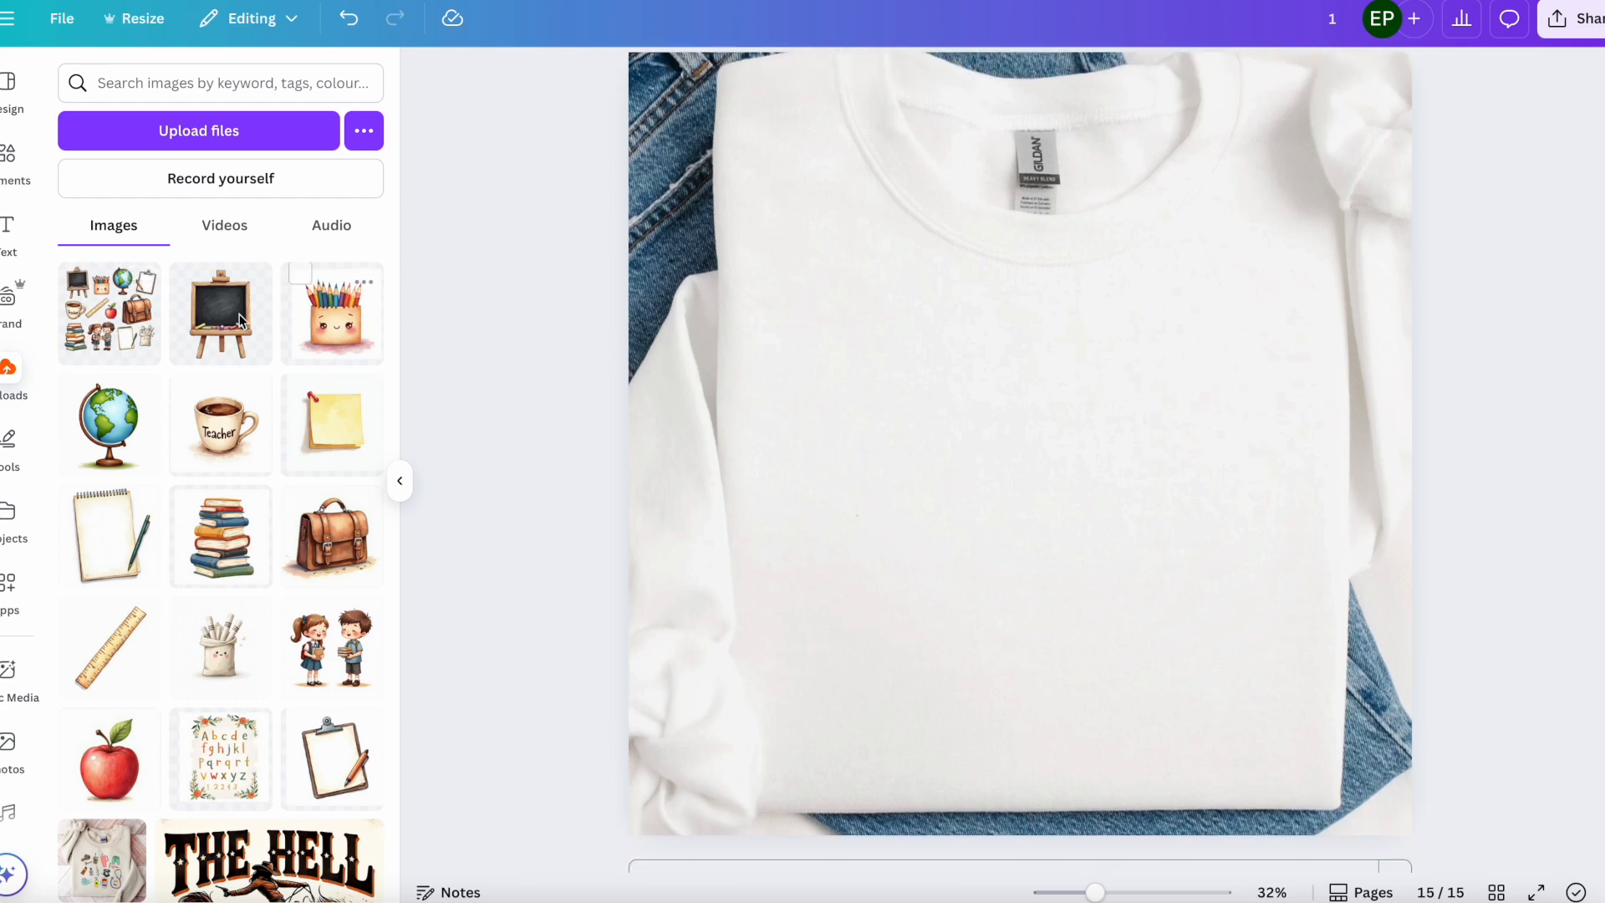
left_click(109, 314)
left_click_drag(1034, 462, 1043, 568)
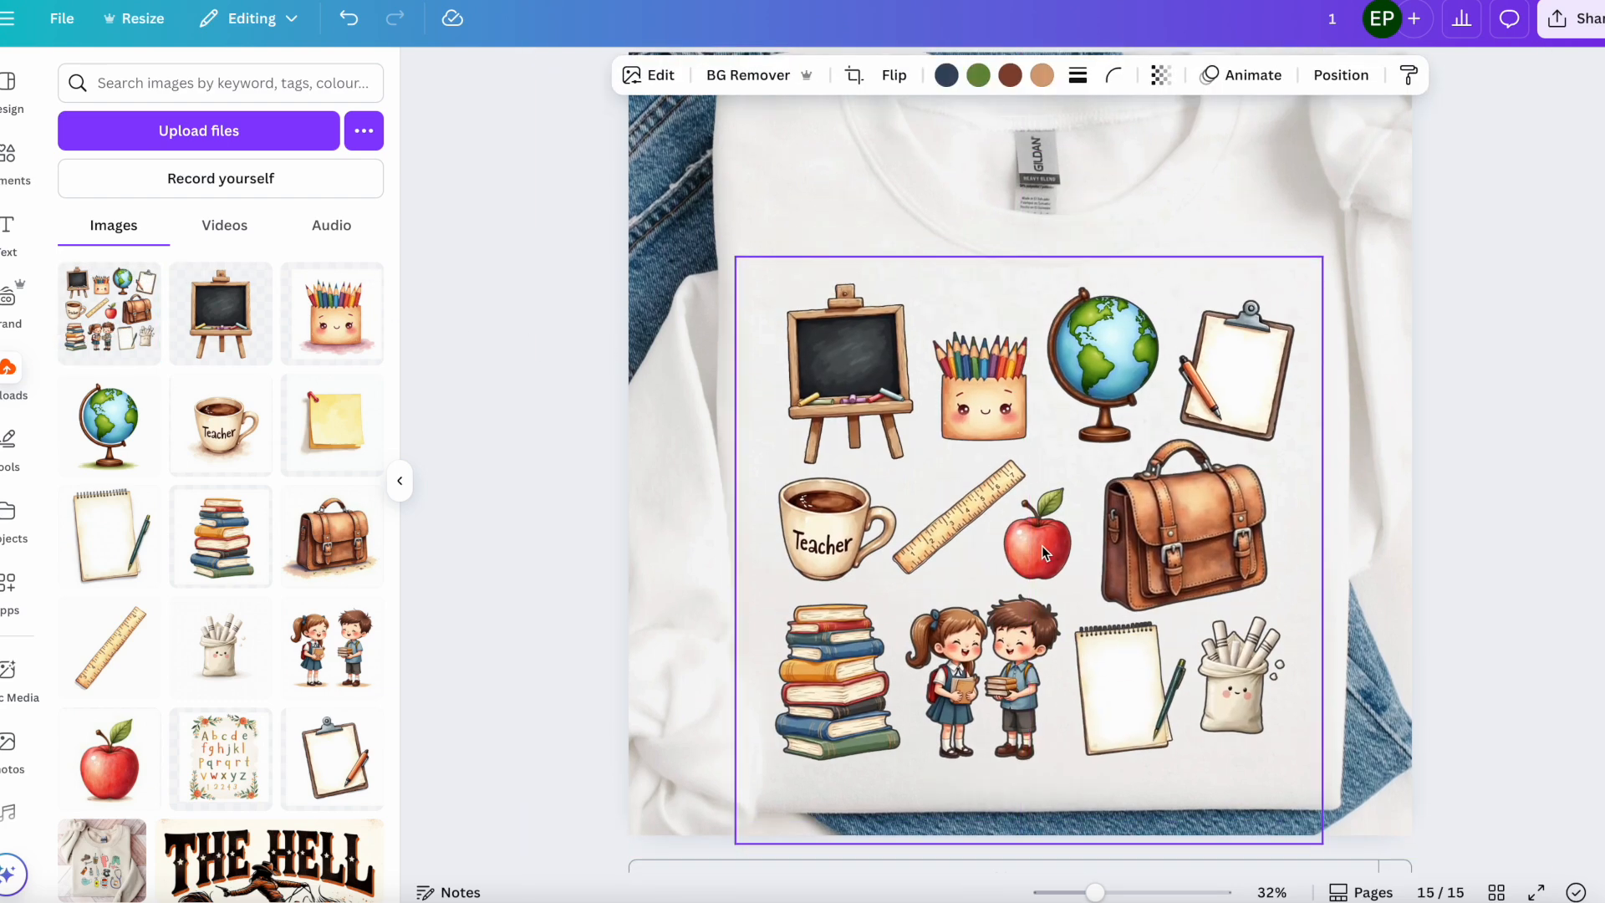
left_click_drag(1322, 260, 1286, 293)
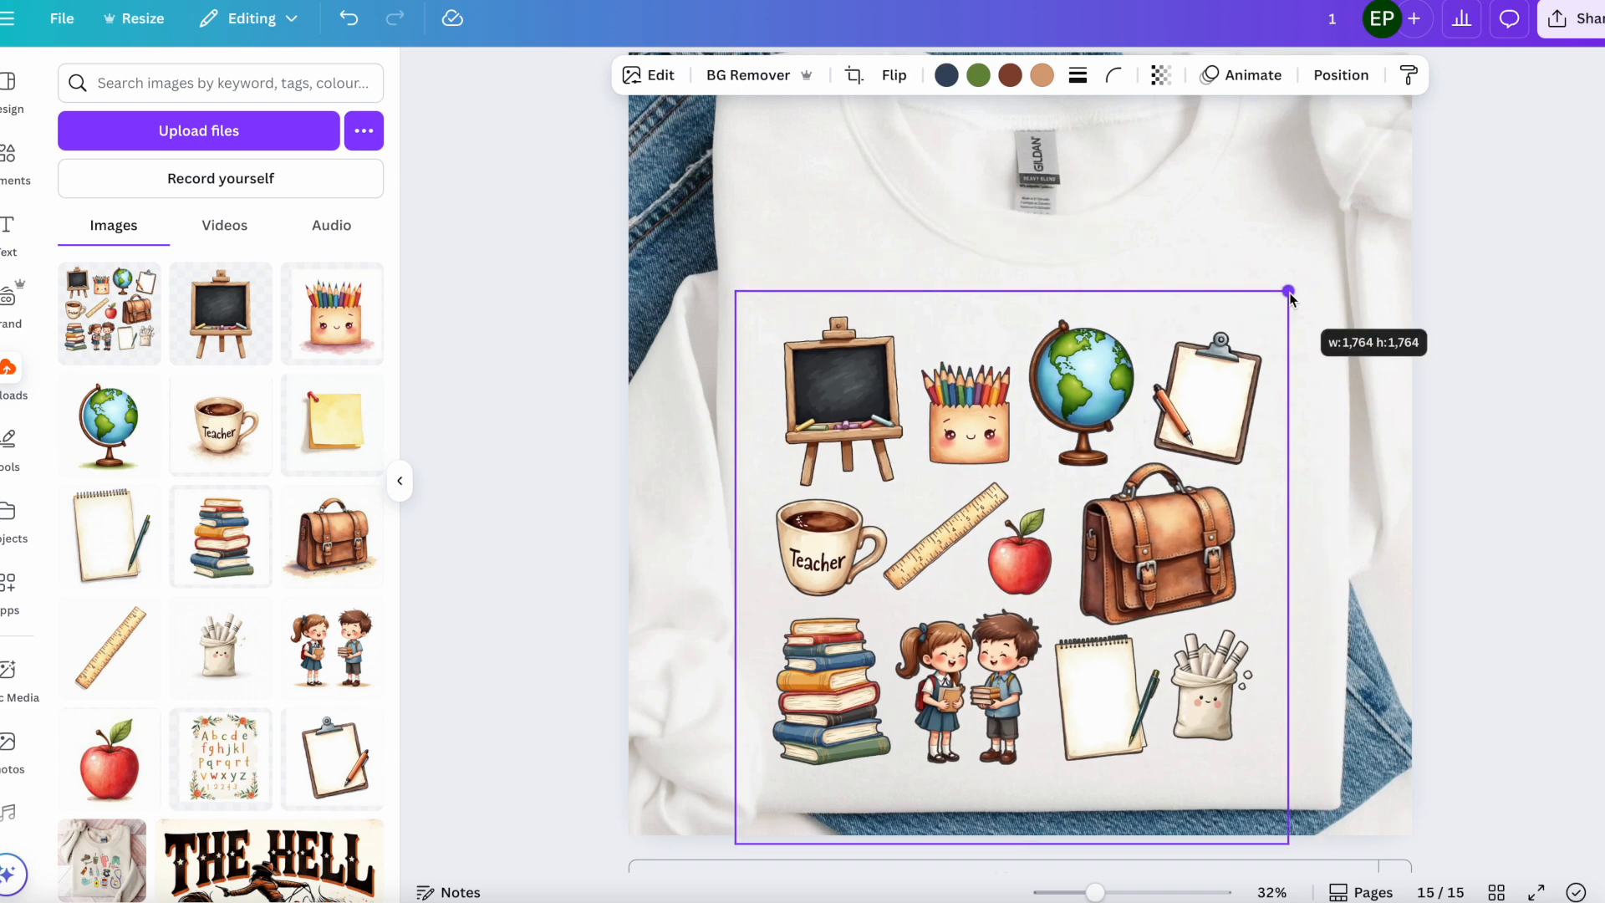
left_click_drag(1152, 473, 1168, 480)
left_click(1586, 520)
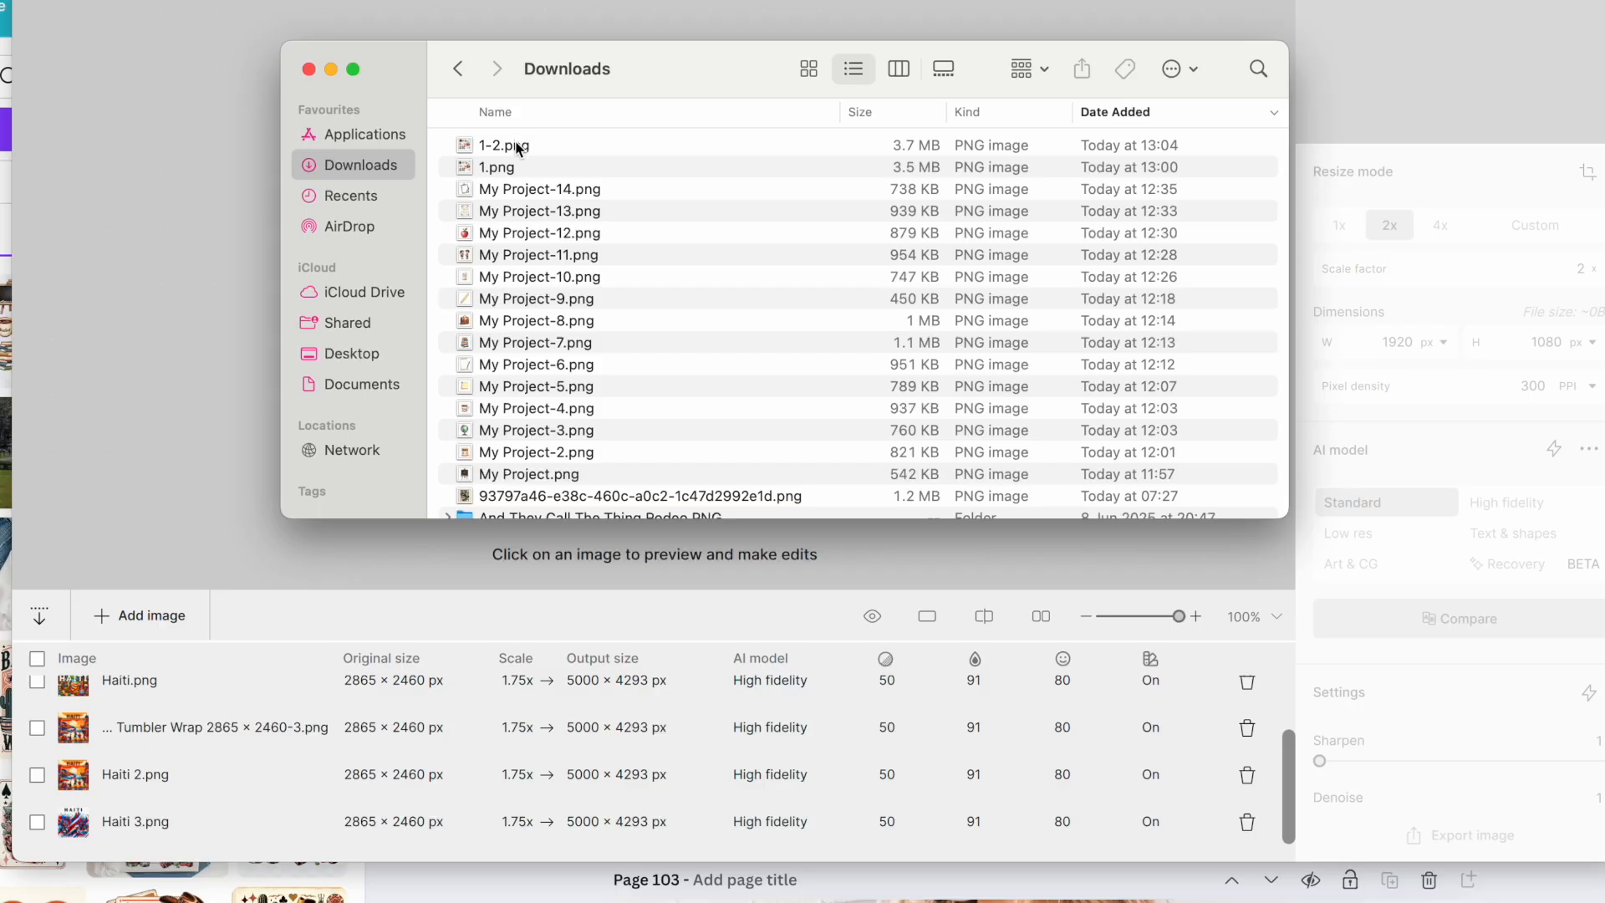
- Load 1-2.png from Downloads into Gigapixel and export it upscaled to 5000 × 5000 px in its input format
left_click_drag(500, 148, 124, 359)
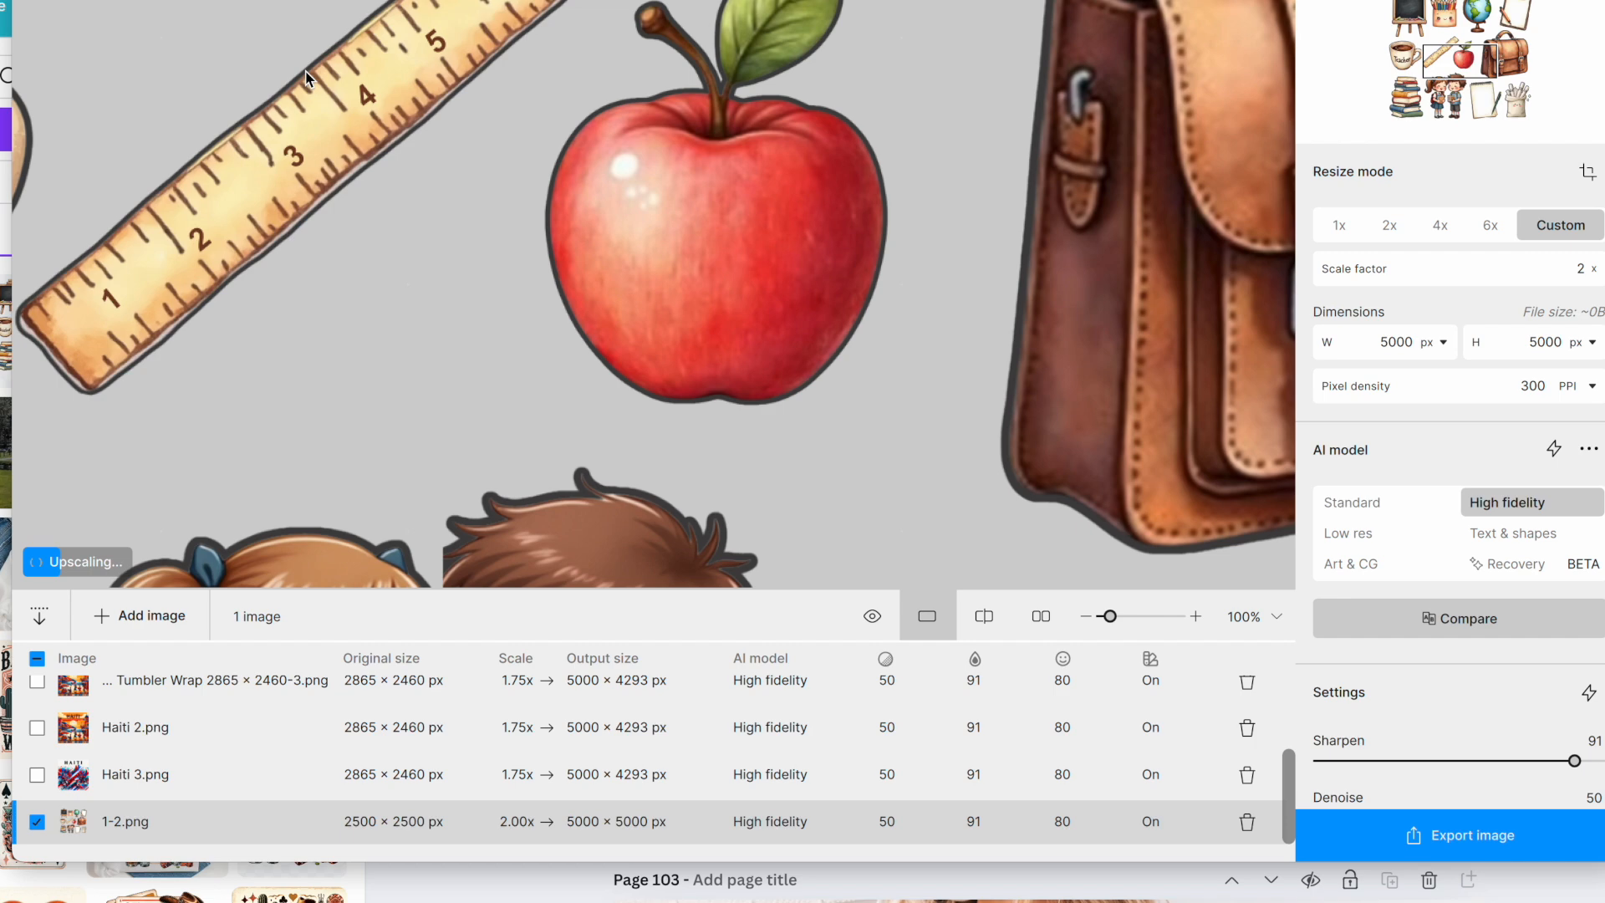
left_click(308, 68)
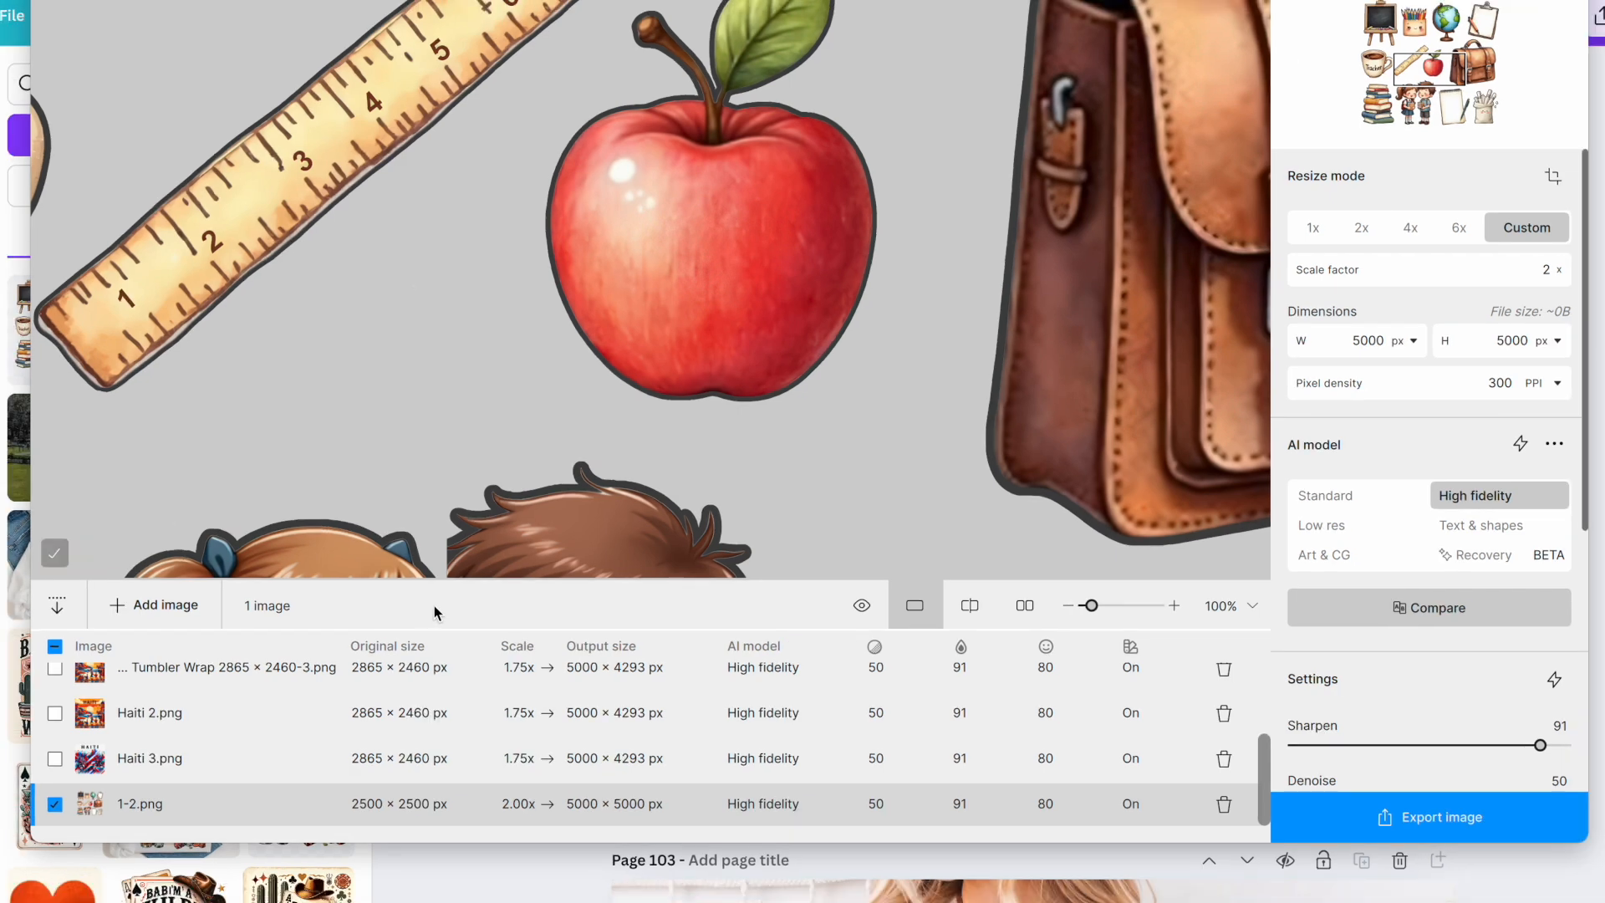
left_click(1505, 833)
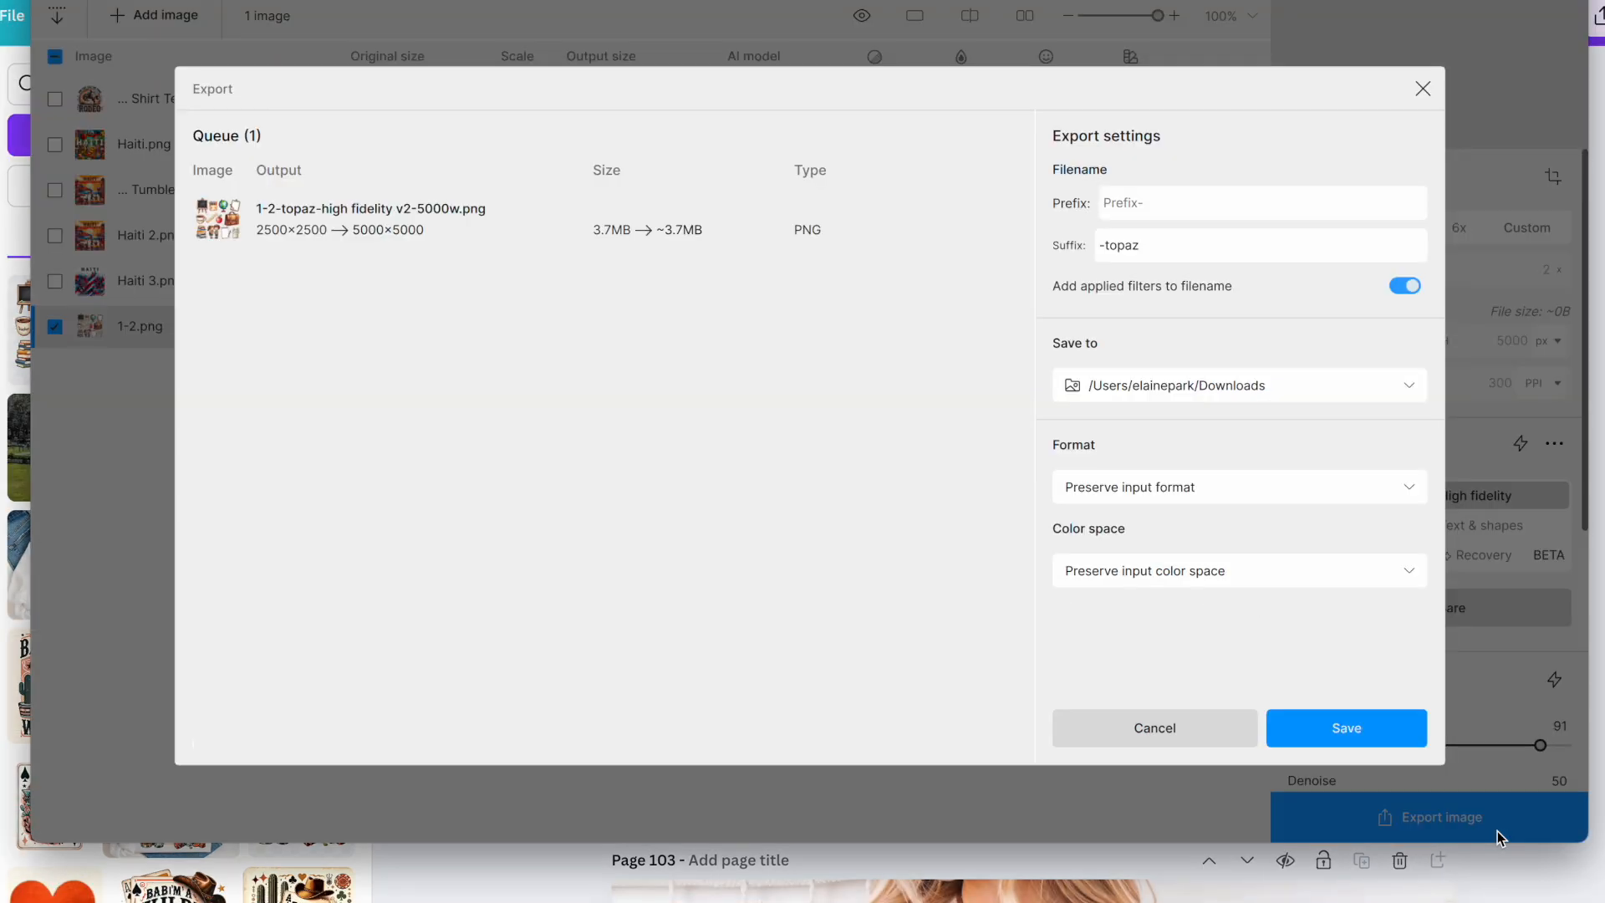
left_click(1343, 733)
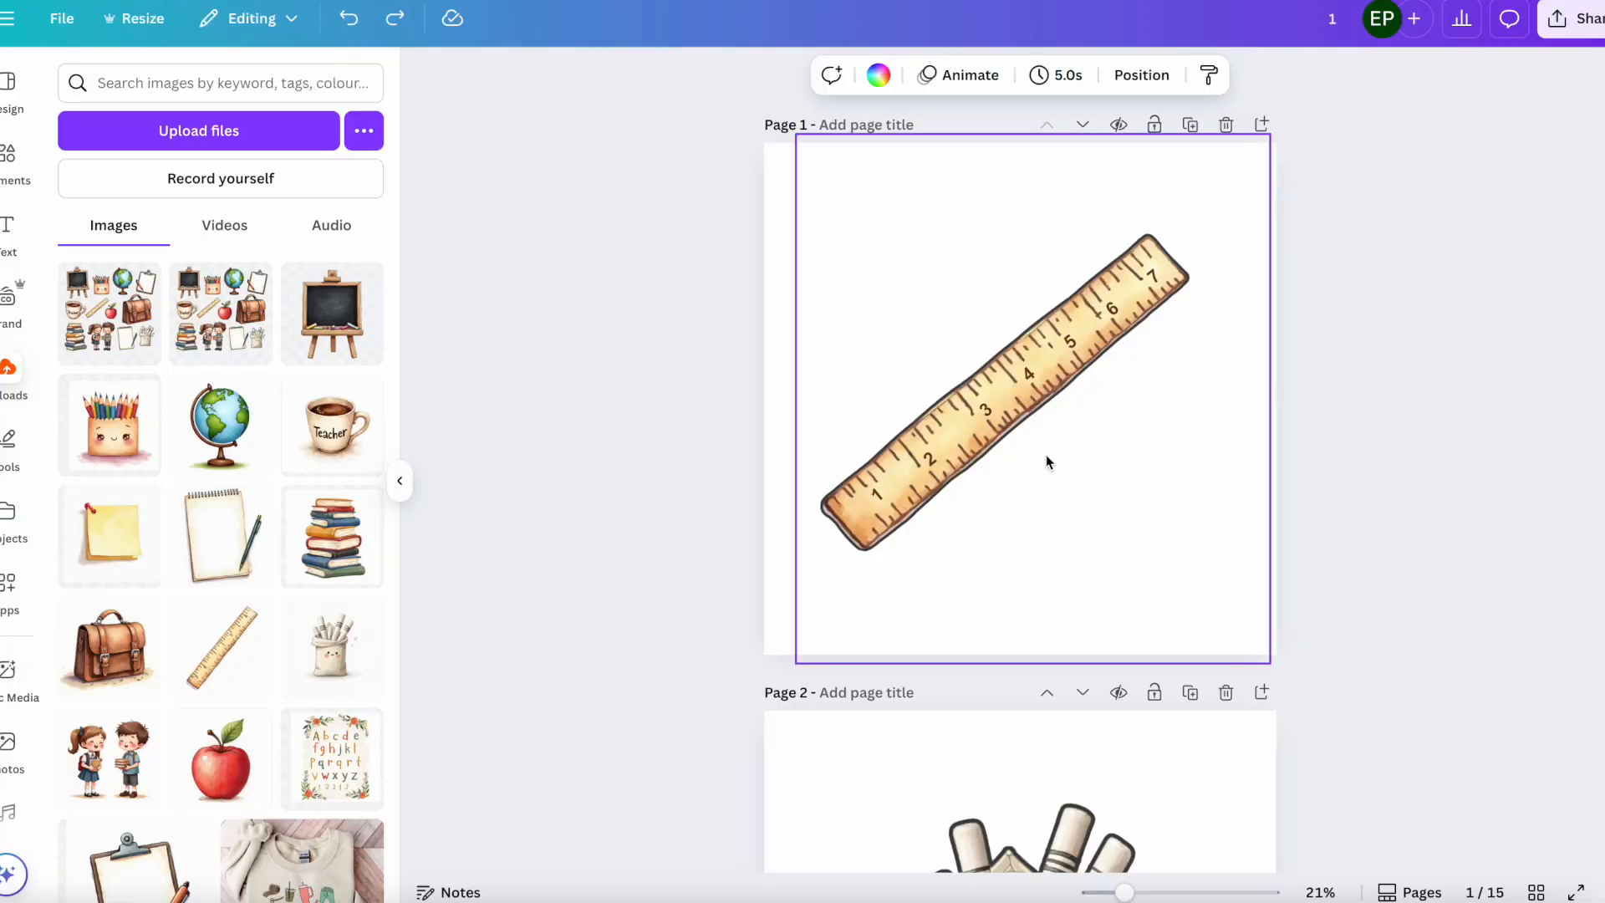
- Switch to Canva, test the page 3 notepad cut-out against the brown document colour #794024, and restore the white background
scroll(1005, 497, "down", 8)
scroll(1006, 495, "down", 5)
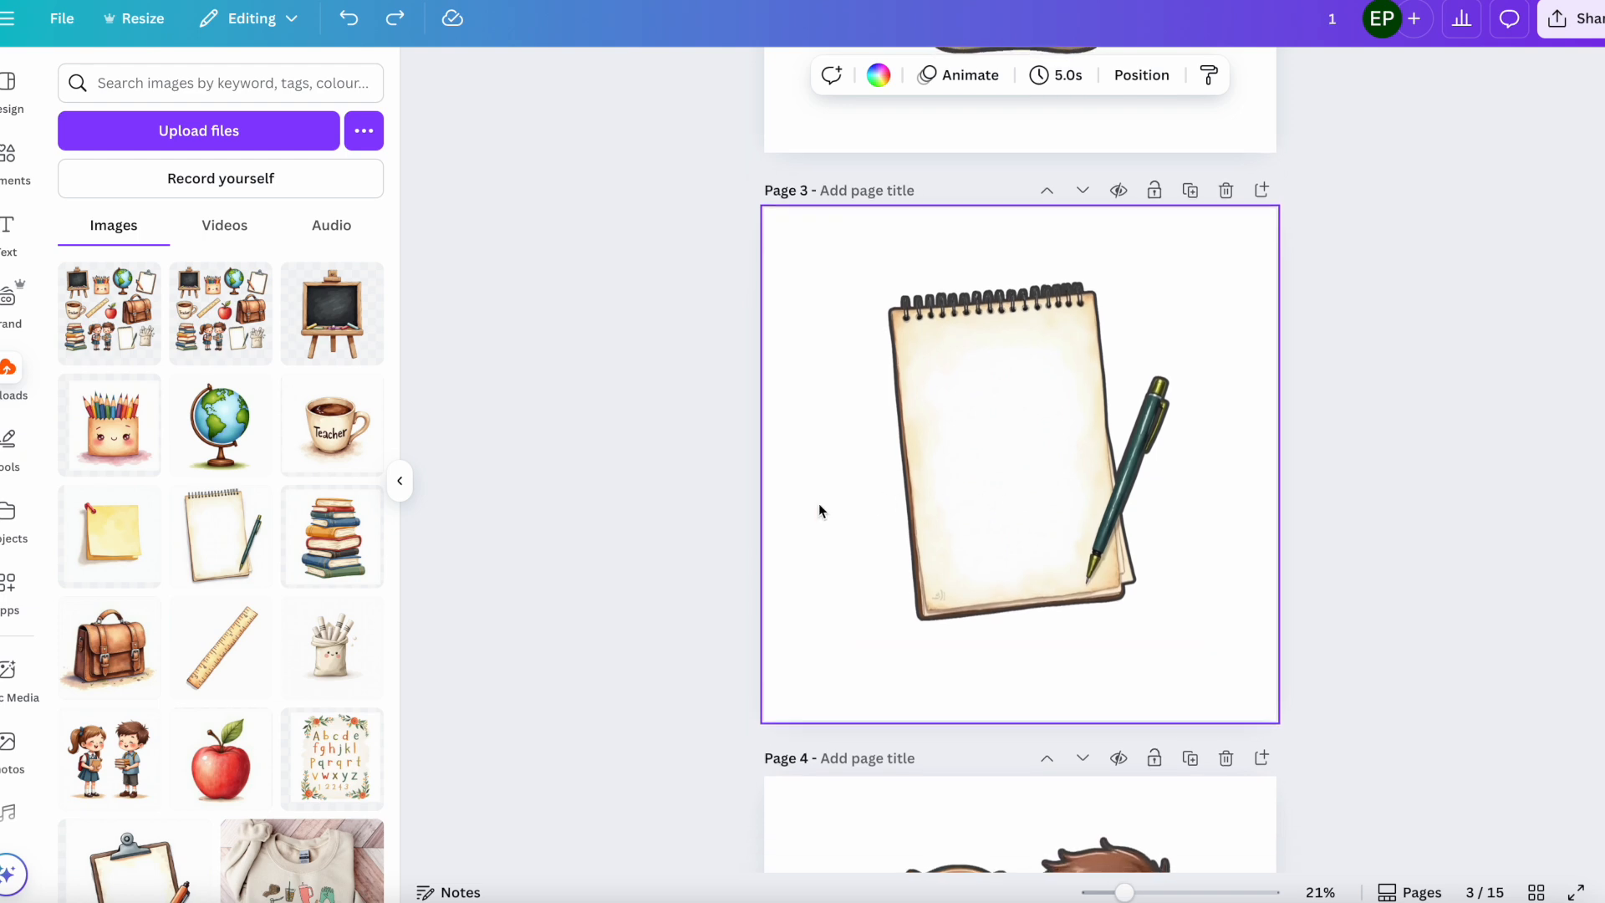
left_click(878, 75)
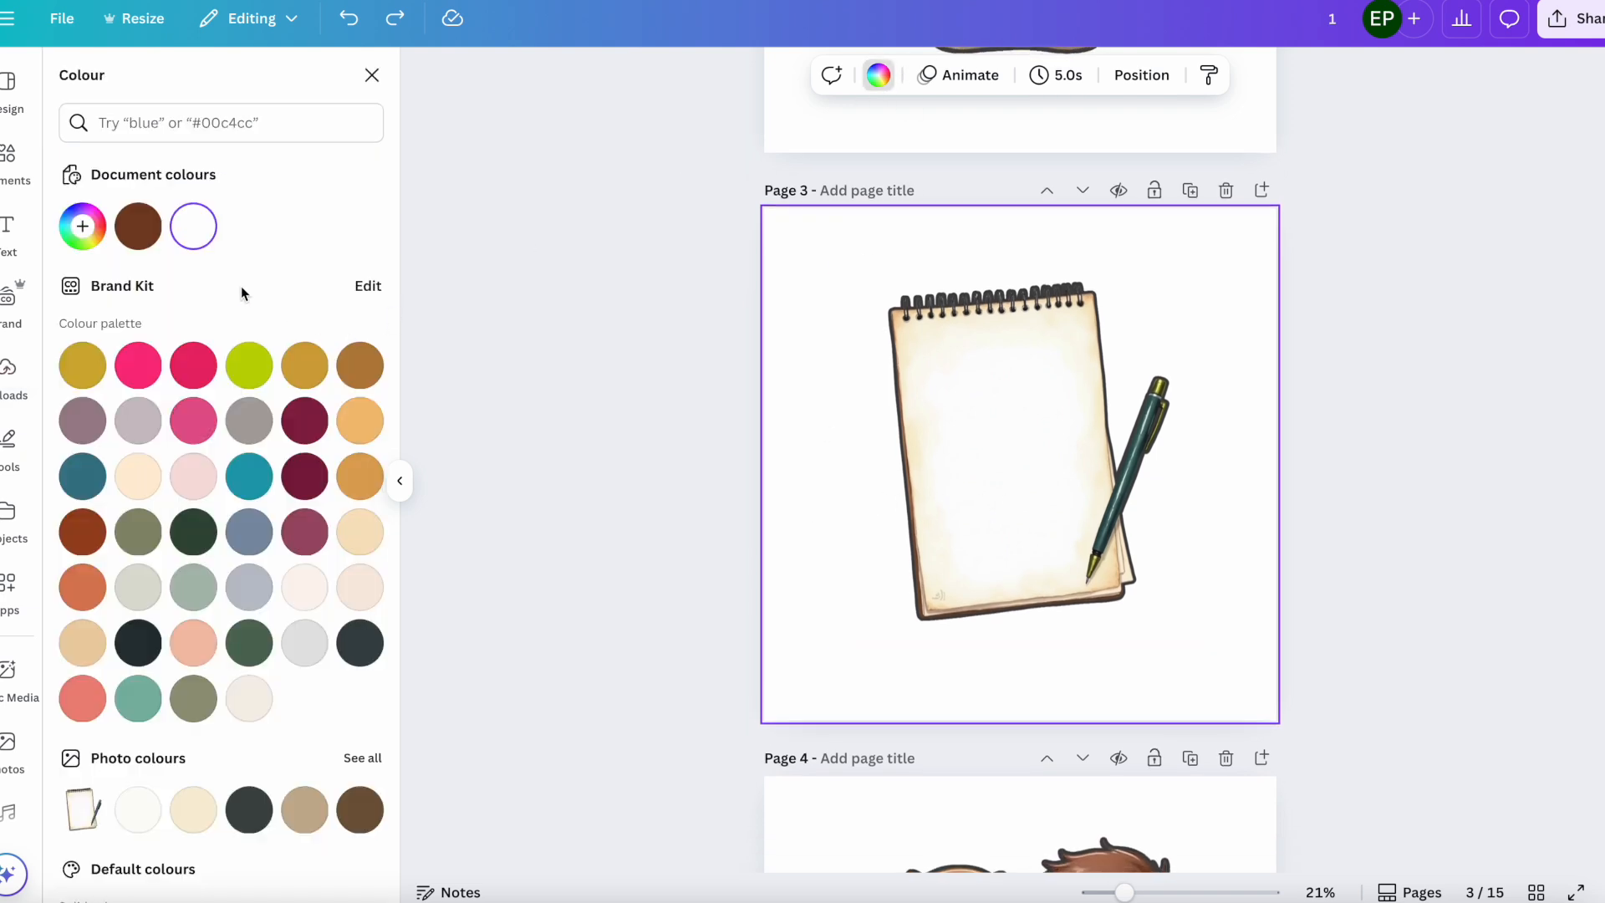
left_click(139, 227)
left_click(149, 234)
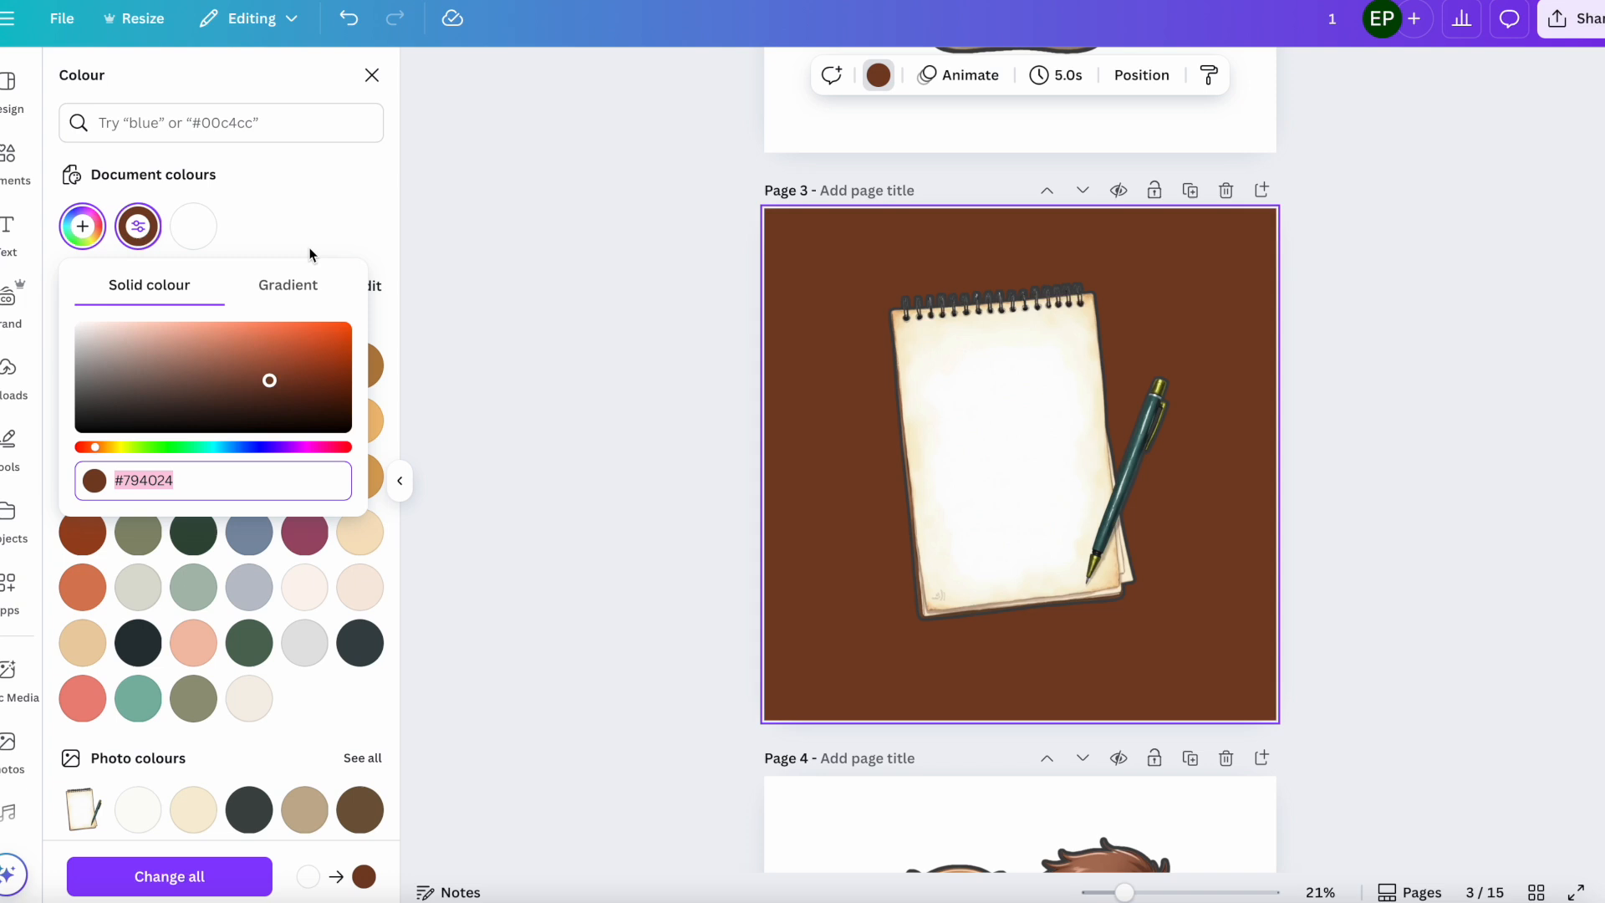
left_click(809, 262)
key("Delete")
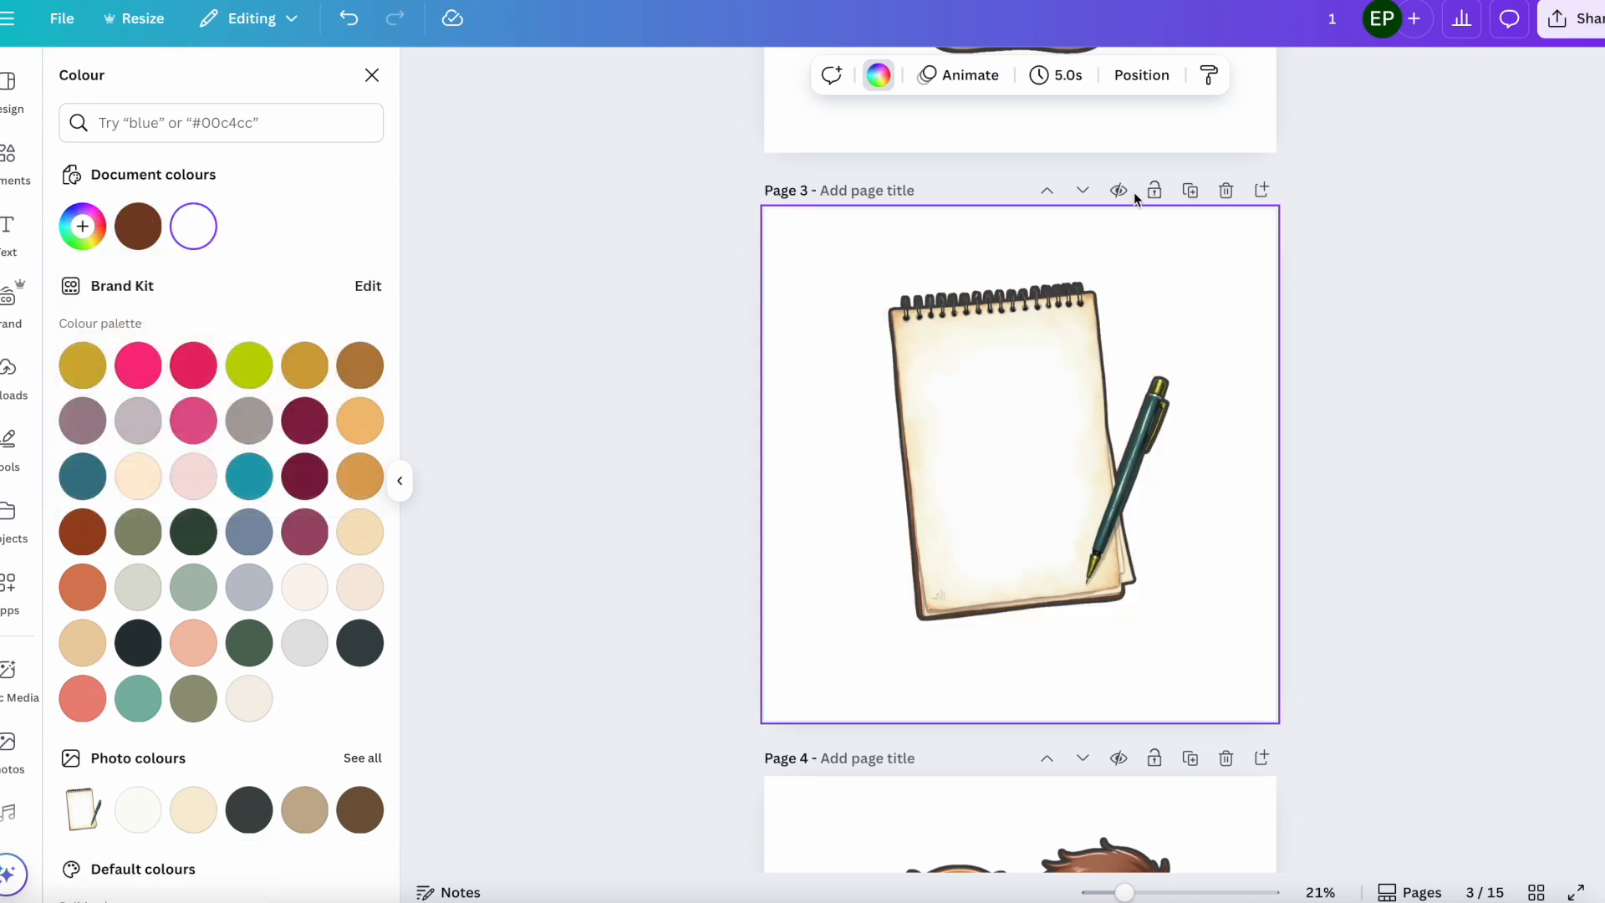
- Download the individual illustration pages as PNG files with a transparent background
left_click(1582, 20)
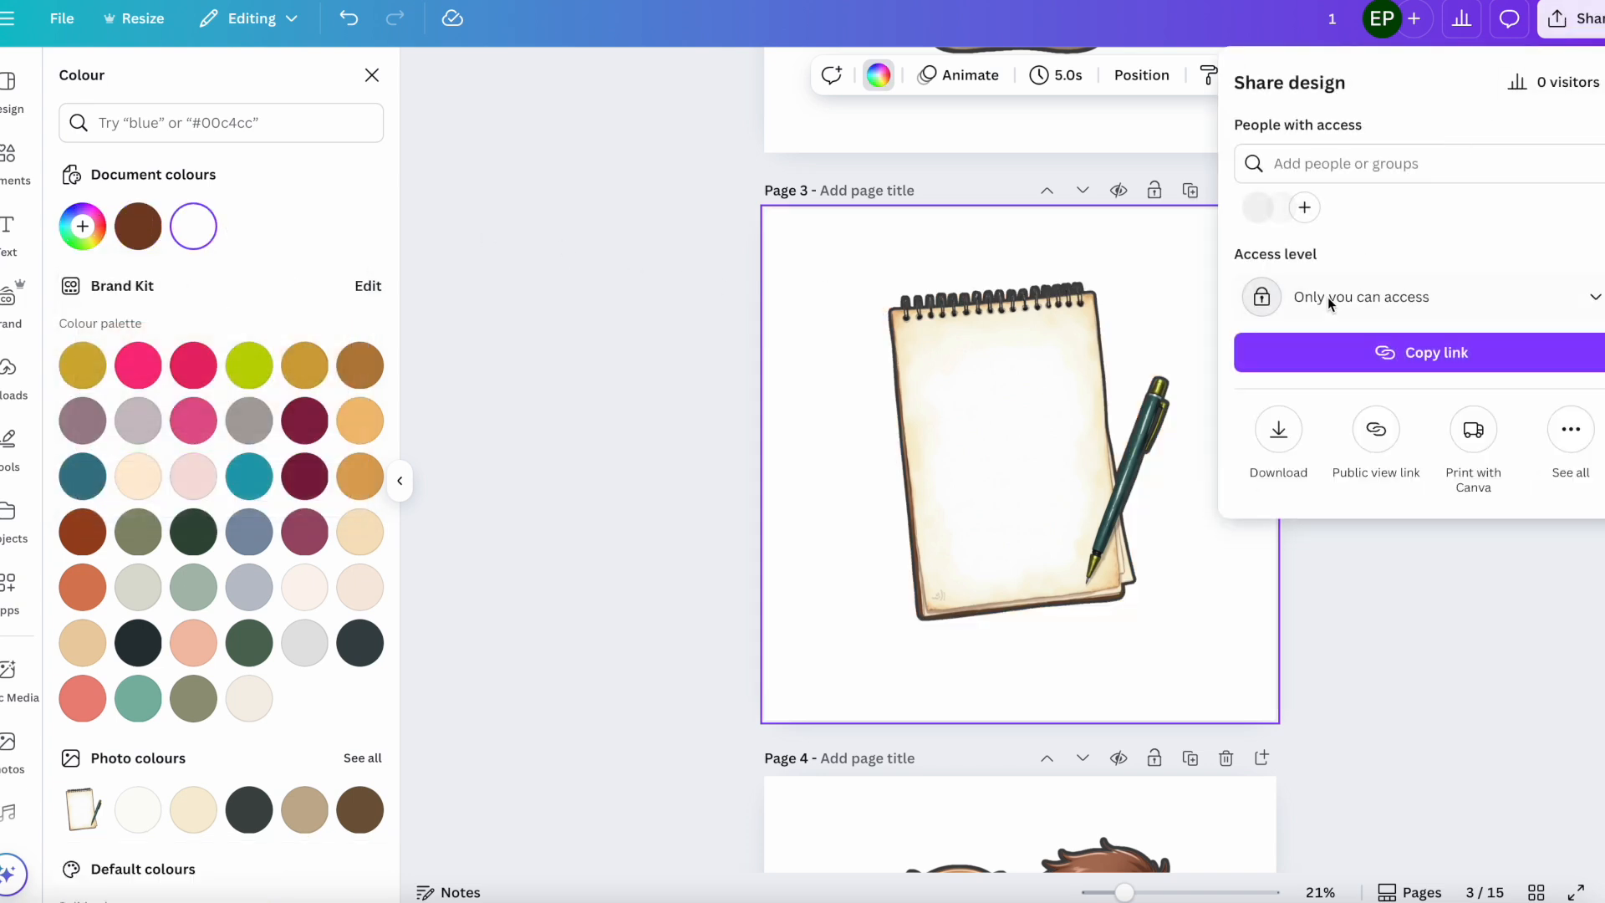
left_click(1290, 429)
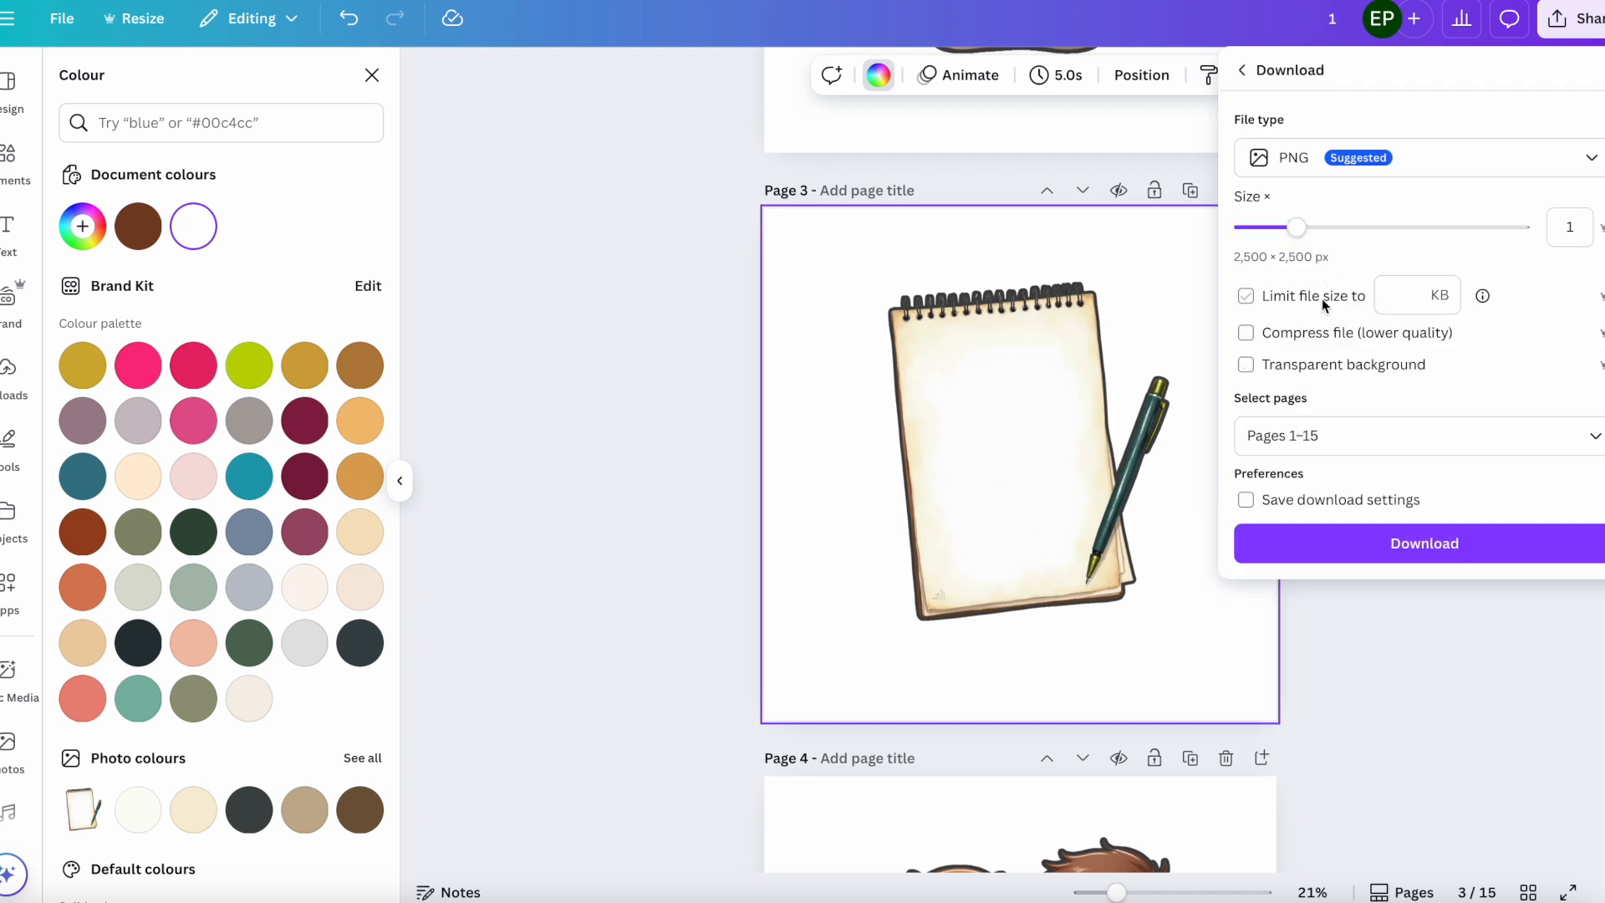
left_click(1245, 365)
left_click(1401, 559)
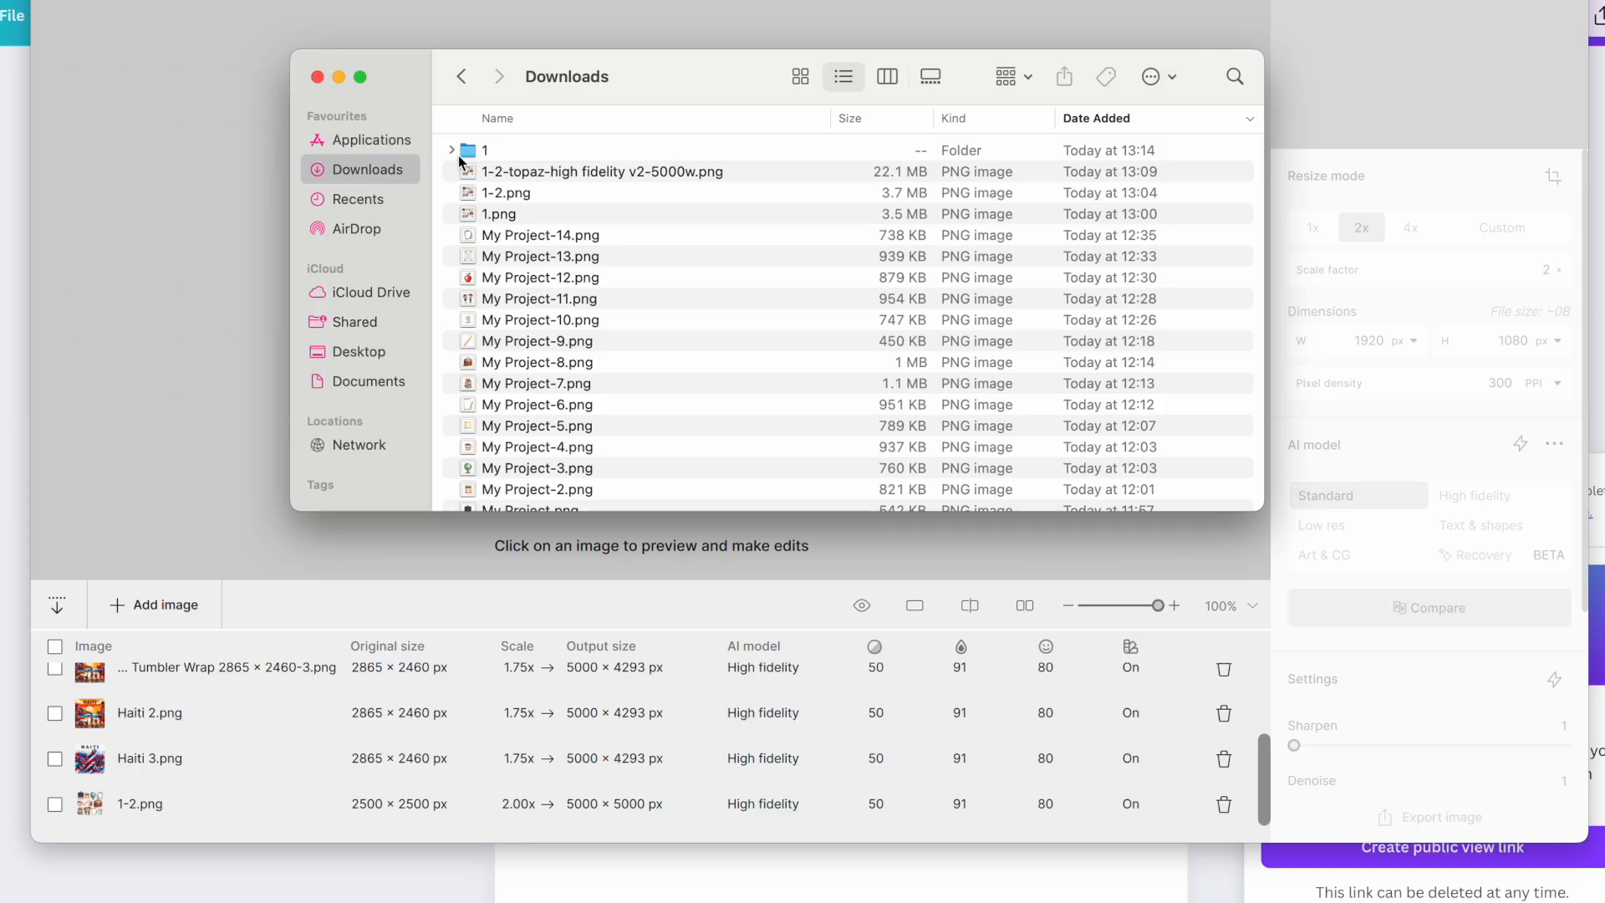
- Add all twelve images, 2.png to 13.png, from the downloaded folder 1 to Gigapixel for upscaling
left_click_drag(631, 77, 1128, 31)
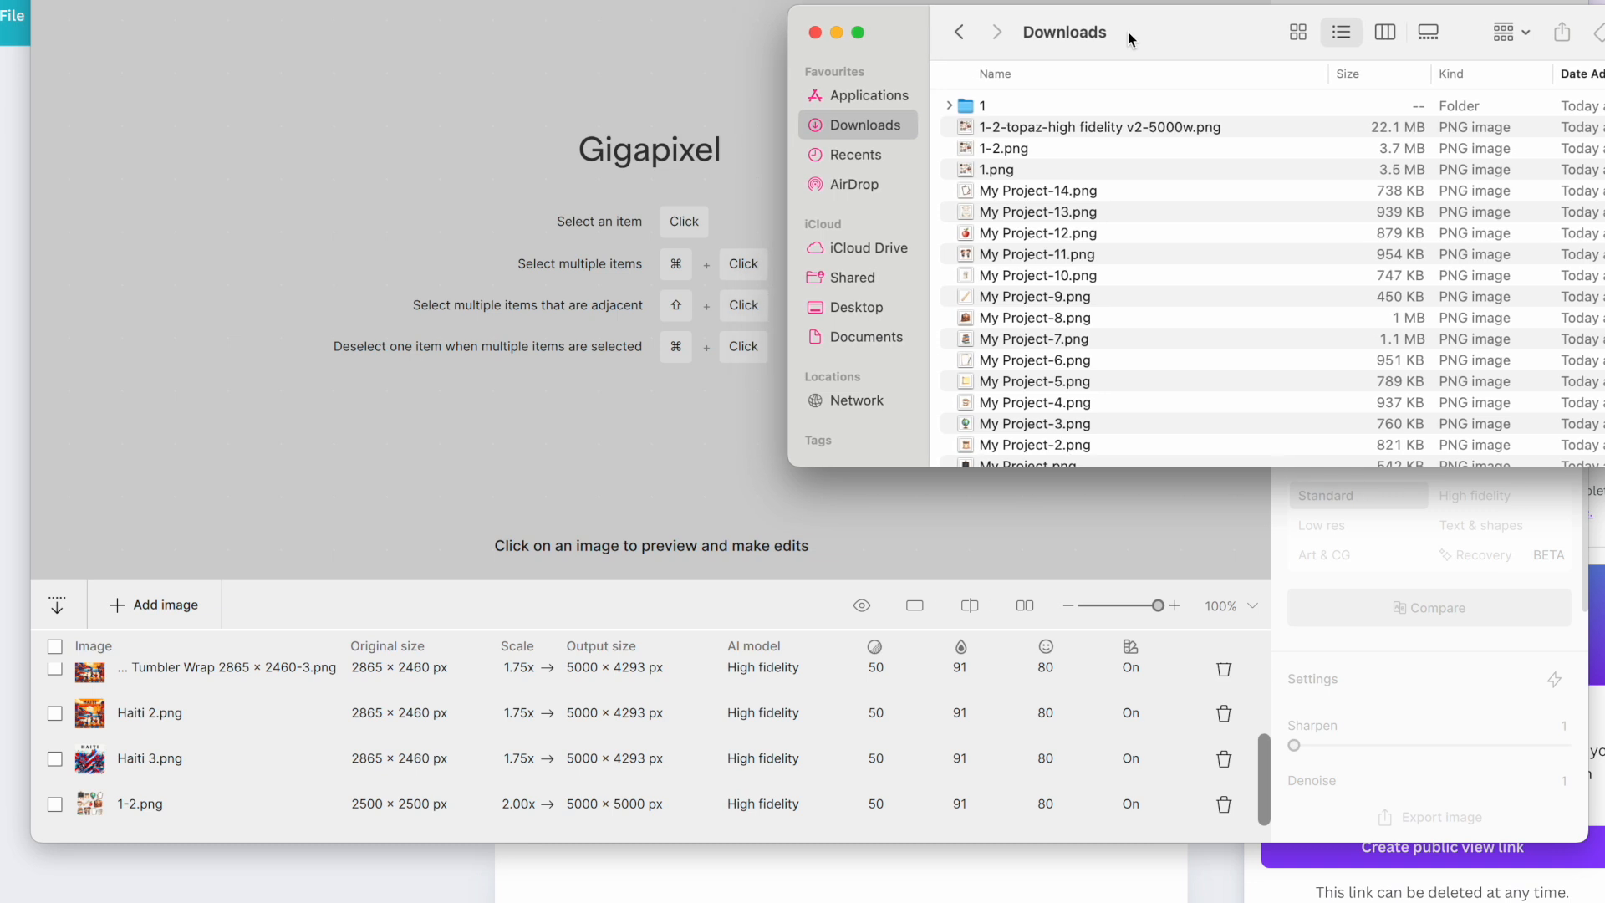
left_click(953, 108)
left_click(951, 106)
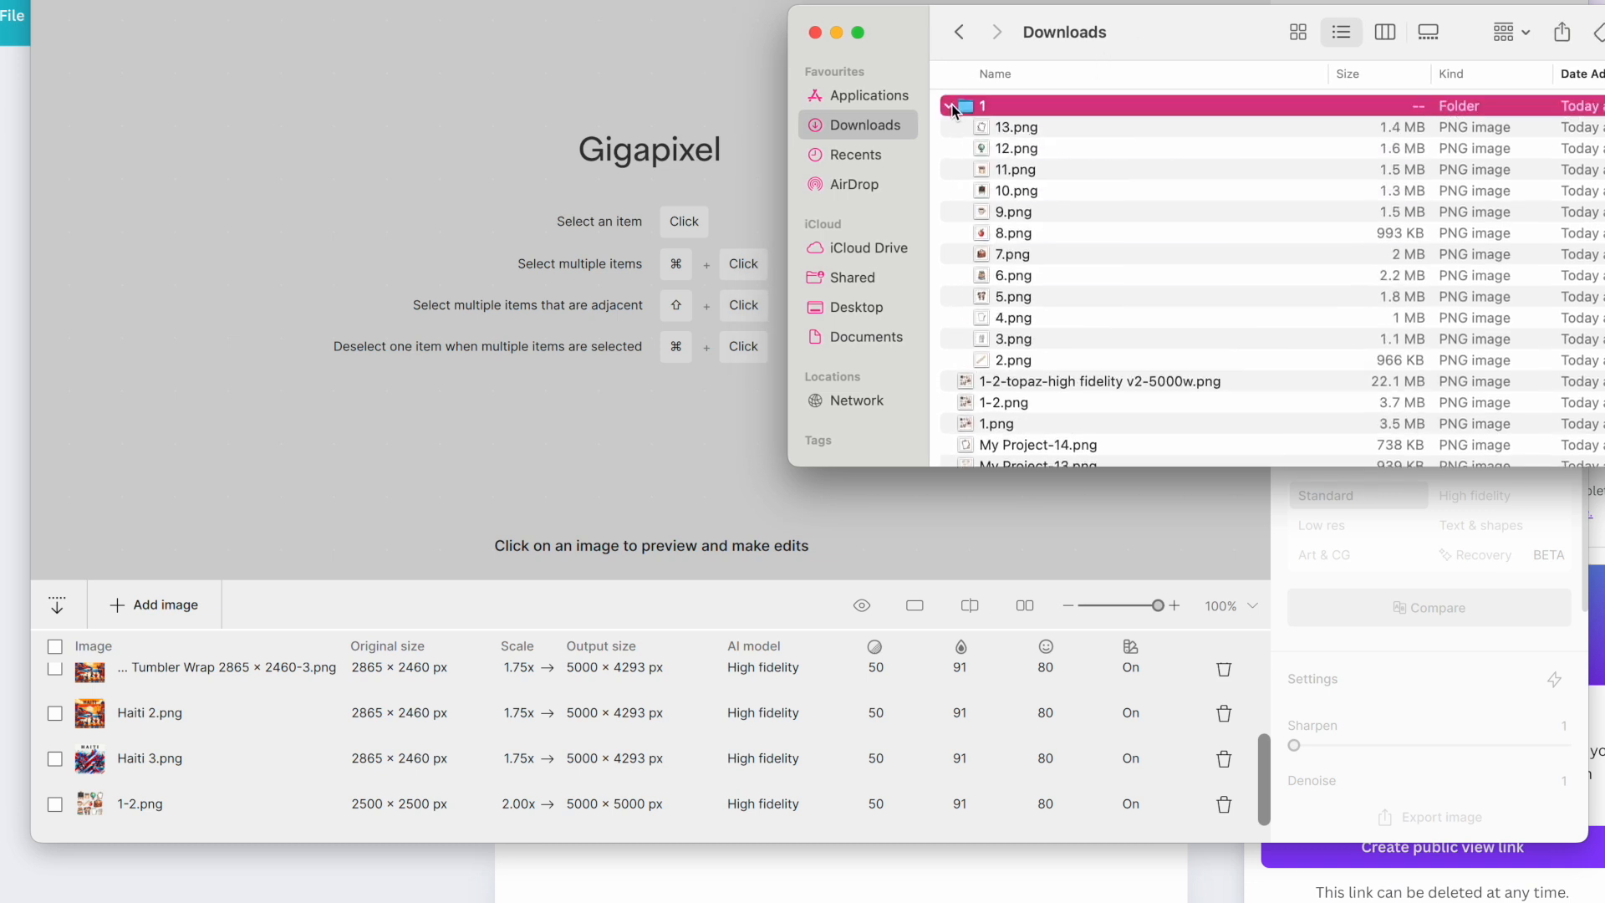
left_click(1014, 360)
left_click(1022, 129, "shift")
left_click_drag(1018, 171, 366, 286)
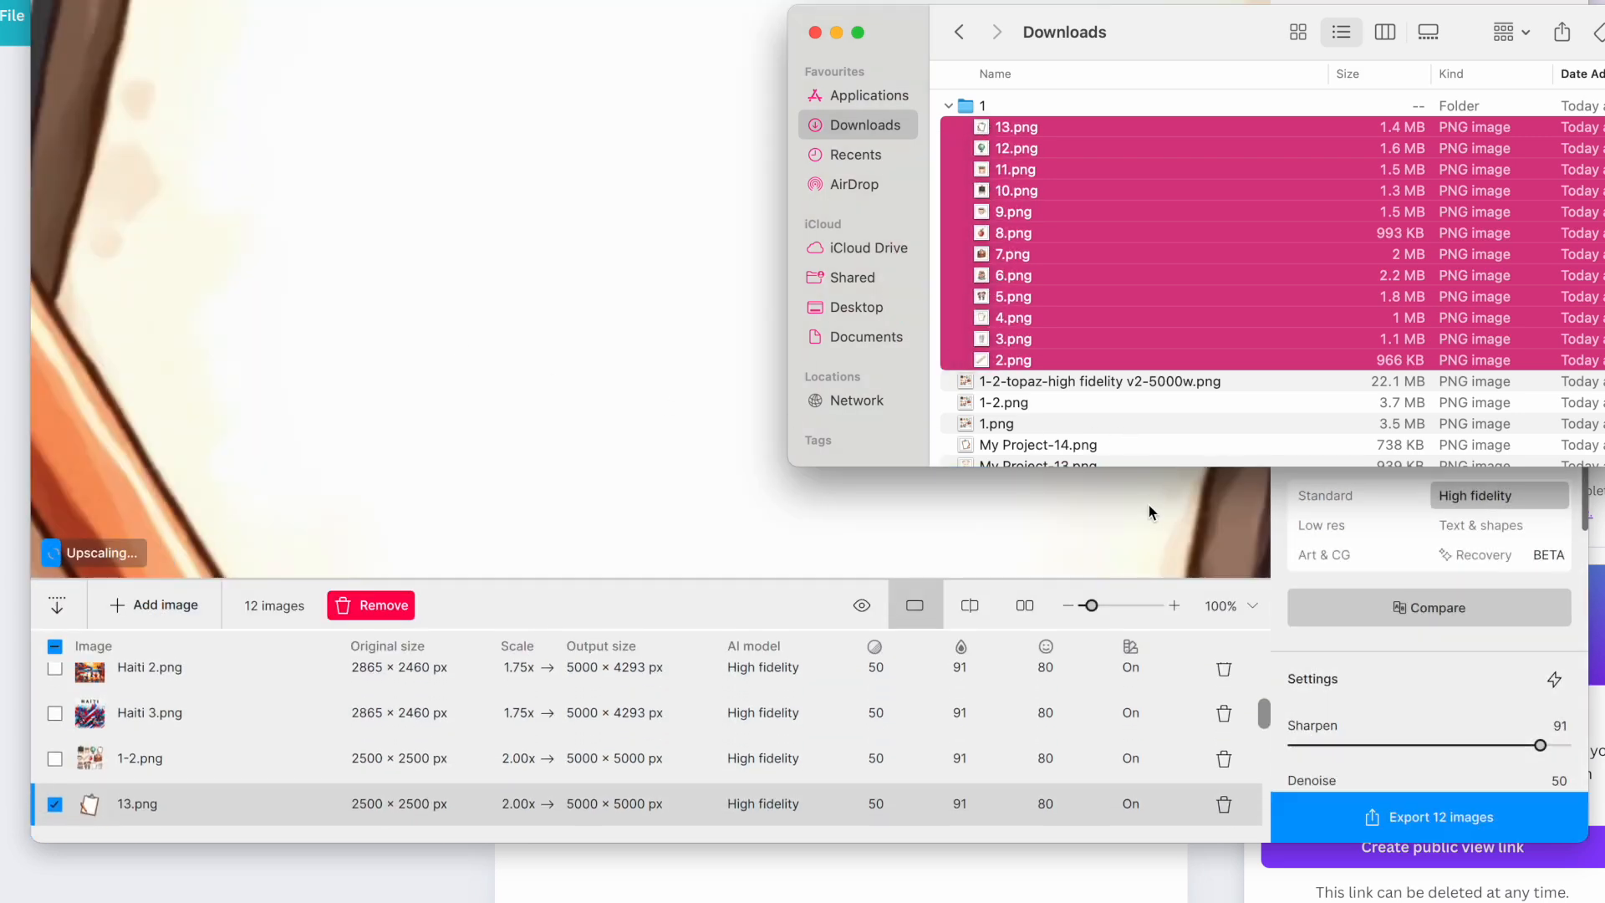
left_click(1149, 506)
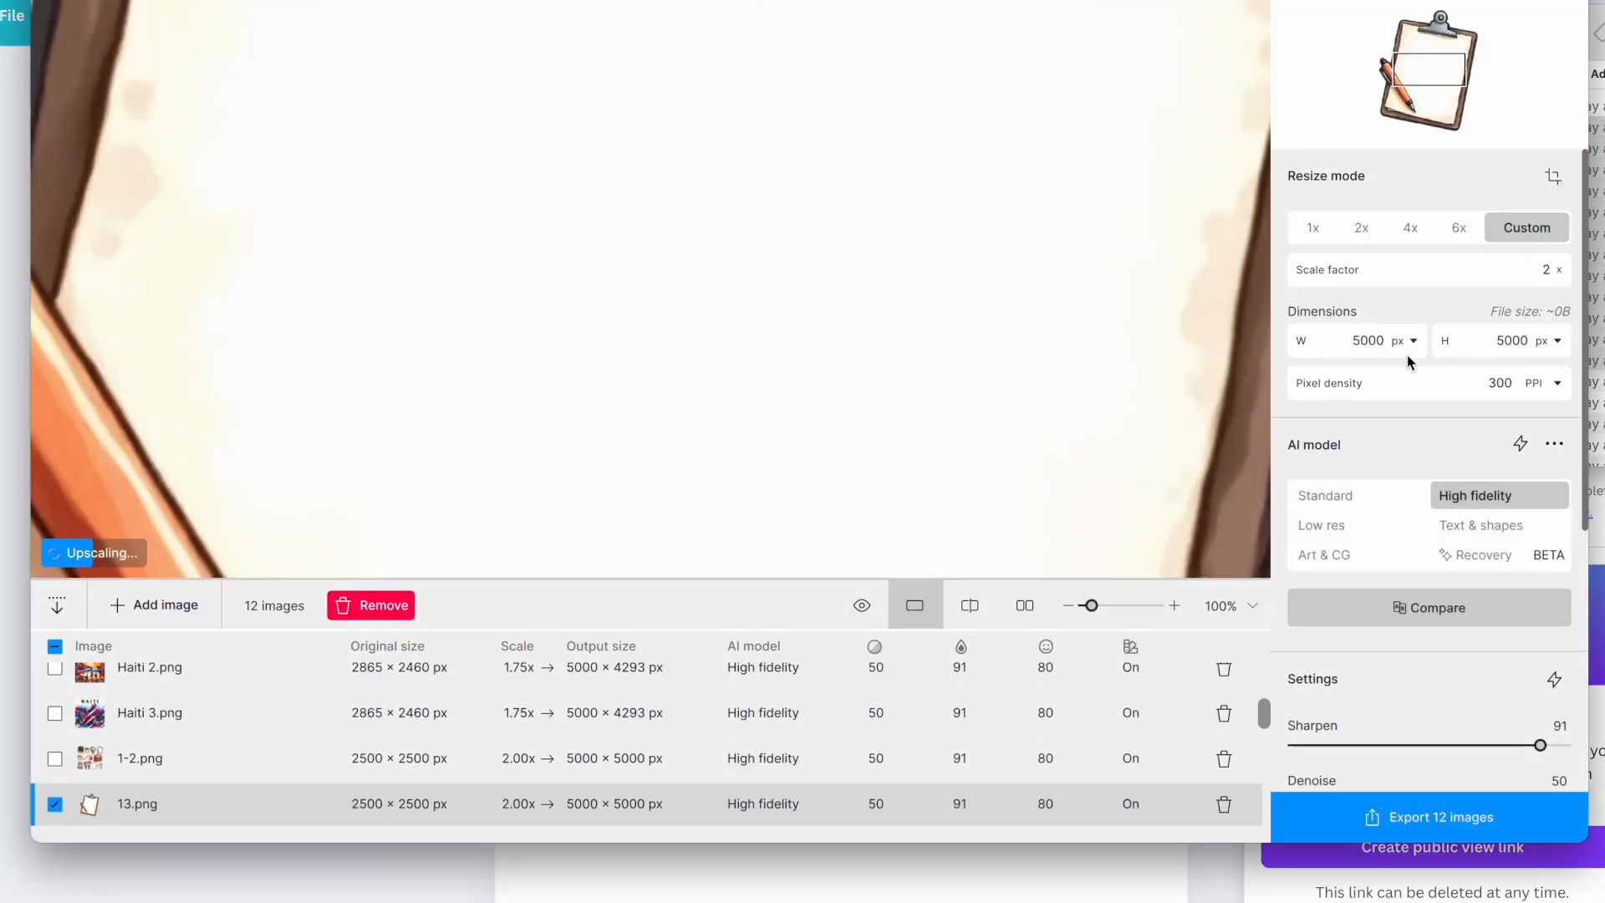
- Export the twelve upscaled illustrations at 5000 × 5000 px to Downloads, preserving the input format and colour space
scroll(895, 434, "down", 5)
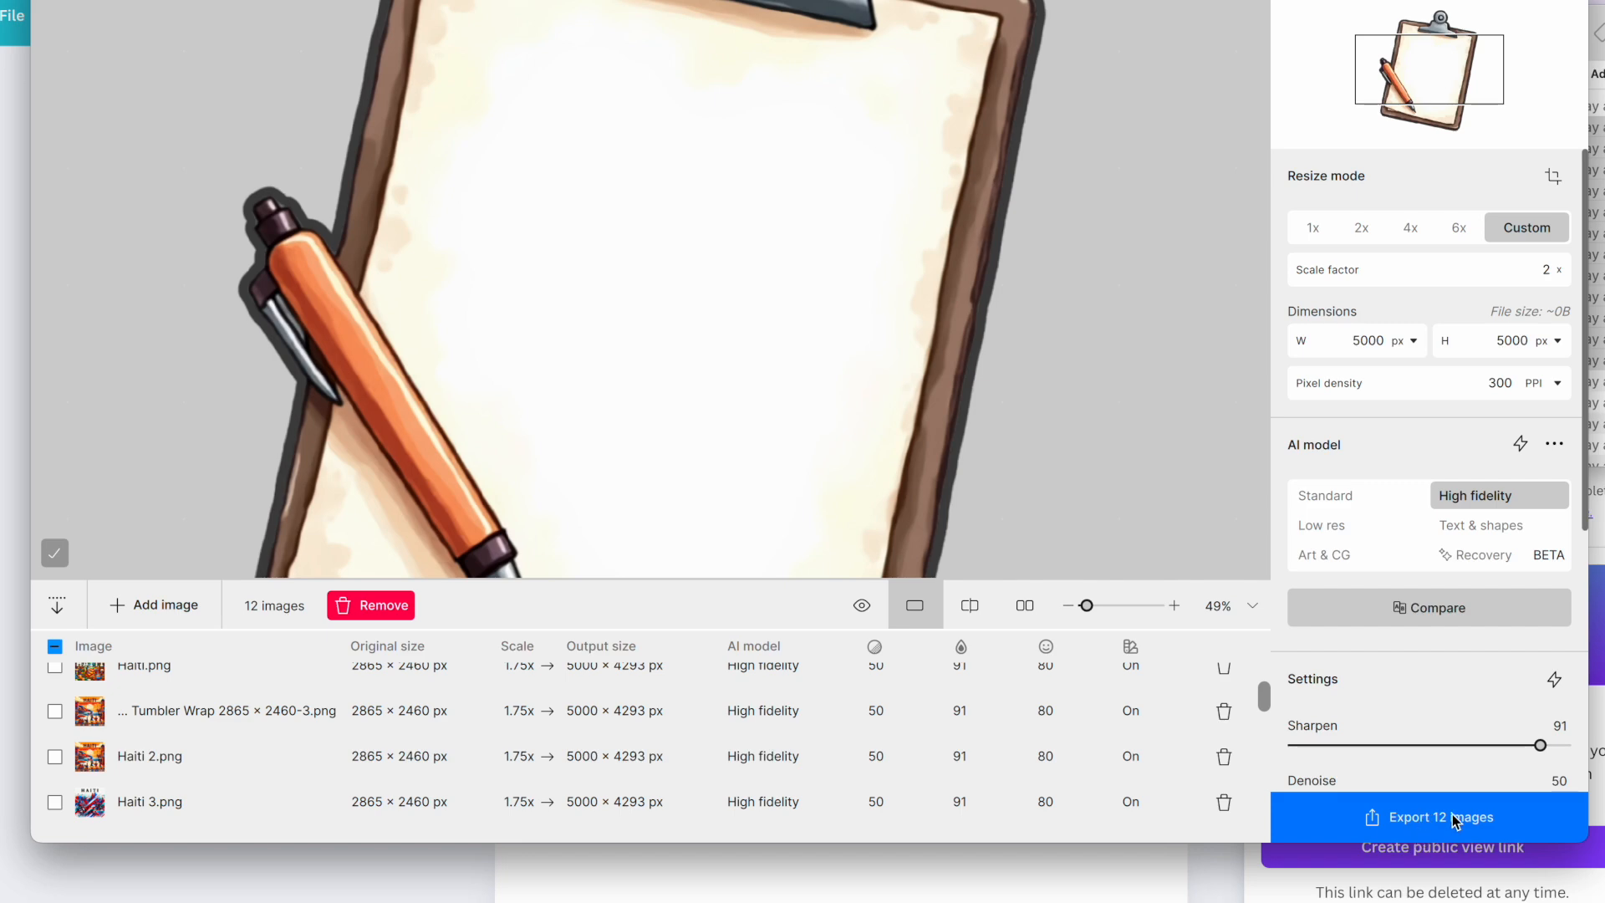
left_click(1455, 821)
left_click(1365, 739)
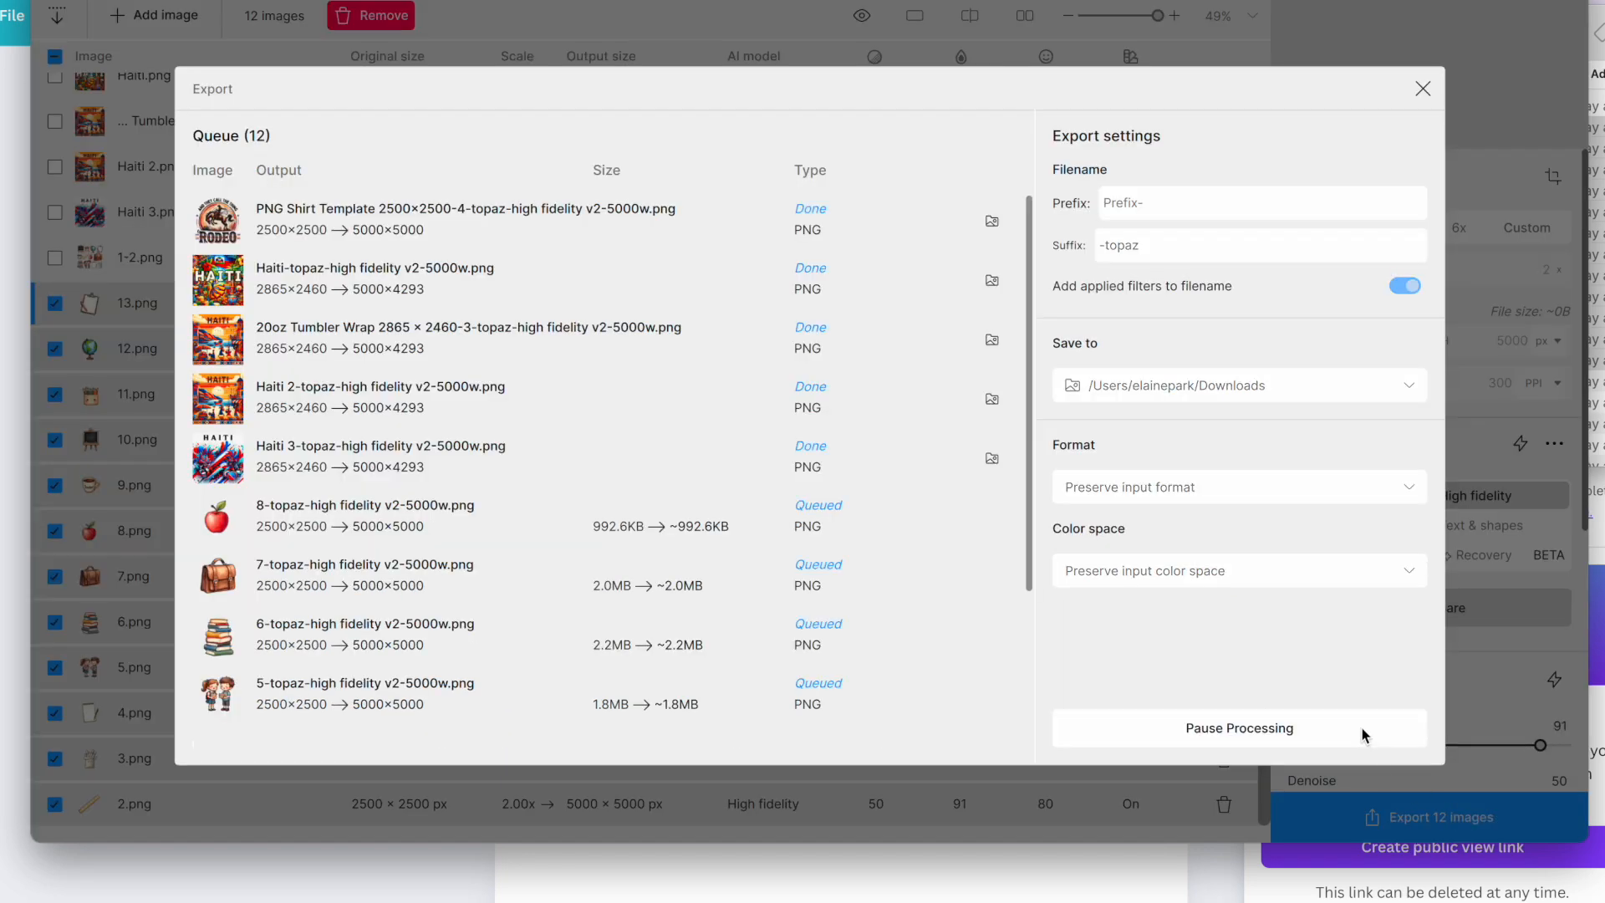